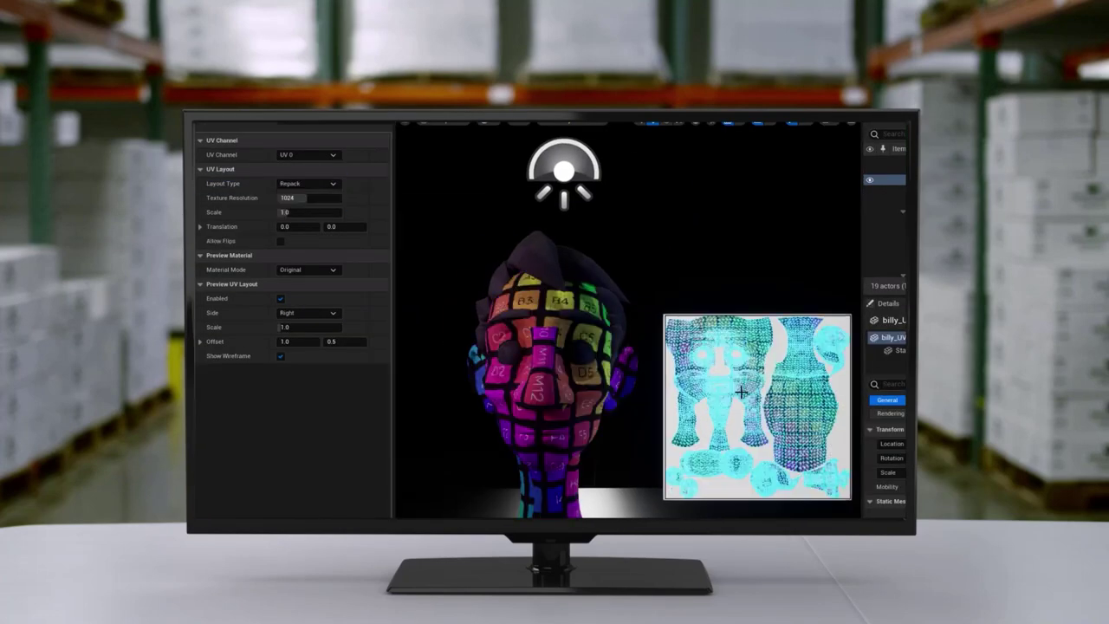
Set the UV layout type to Transform and increase the layout scale to about 2.49
{"action": "left_click", "coordinate": [299, 184]}
{"action": "left_click", "coordinate": [288, 205]}
{"action": "left_click", "coordinate": [293, 185]}
{"action": "left_click", "coordinate": [284, 196]}
Try the Override preview material mode, and restore the mode to Original
{"action": "left_click", "coordinate": [297, 271]}
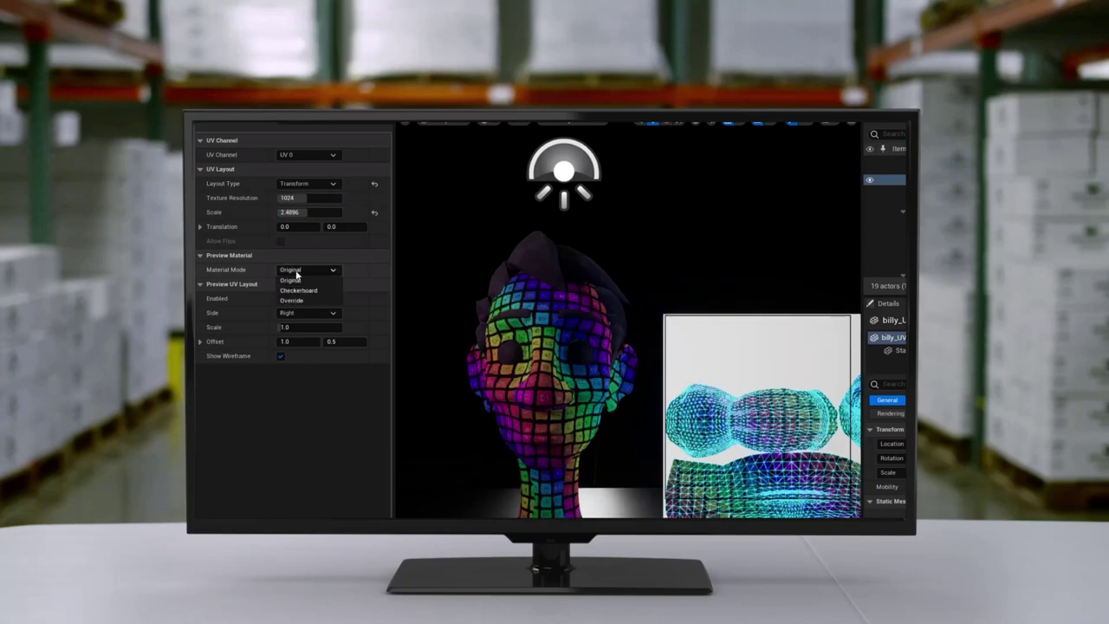
{"action": "left_click", "coordinate": [297, 301]}
{"action": "left_click", "coordinate": [298, 270]}
{"action": "left_click", "coordinate": [297, 280]}
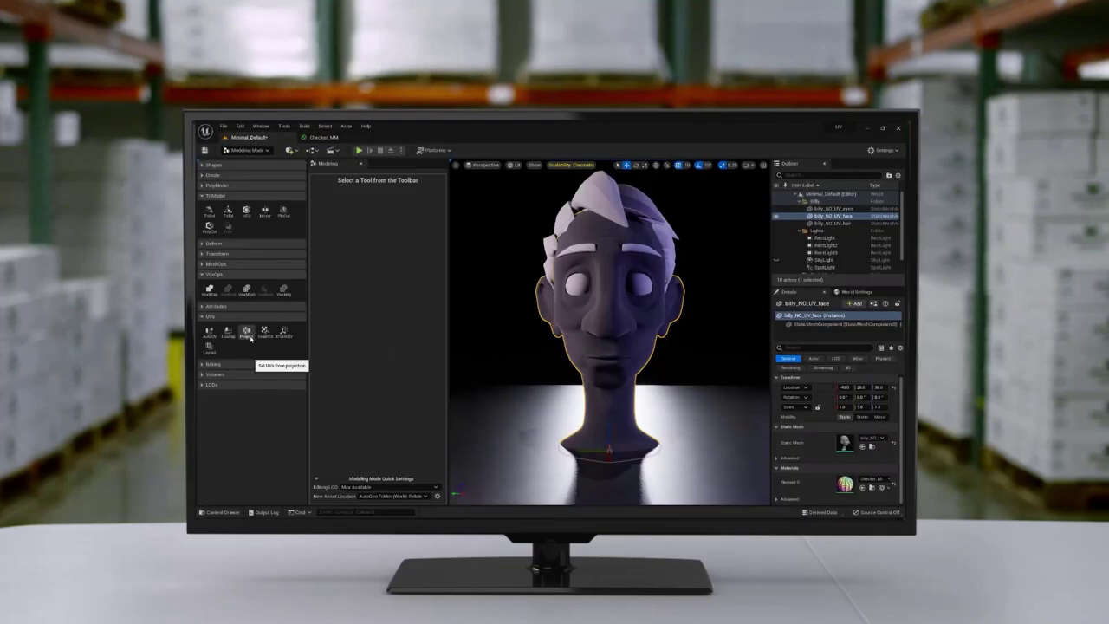
Switch from UV Layout to the Project UV tool for the face mesh without UVs
{"action": "left_click", "coordinate": [247, 331]}
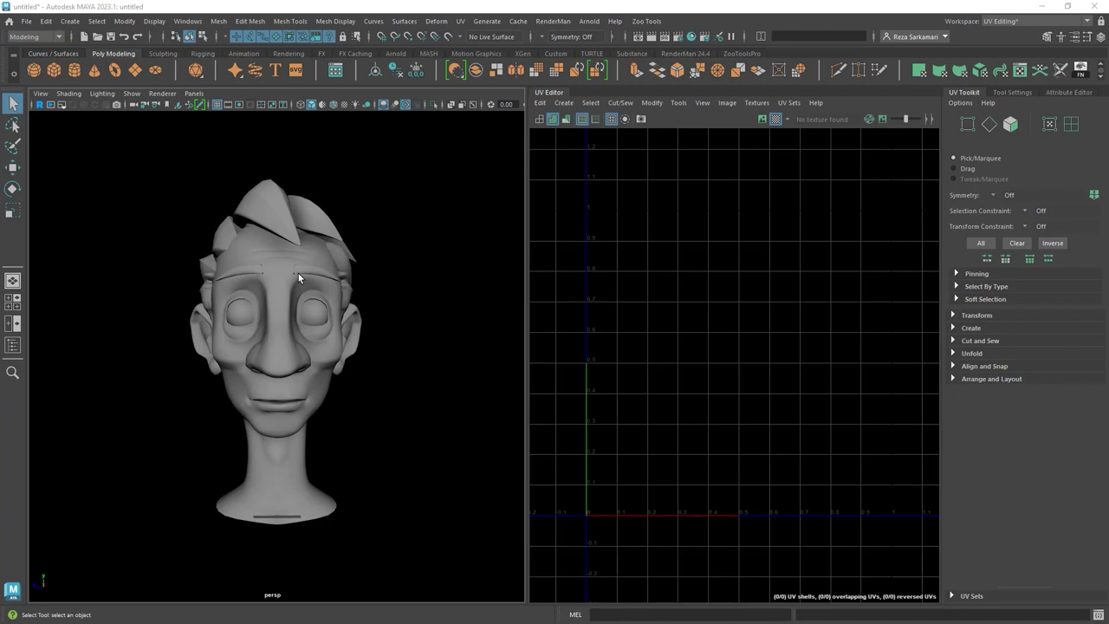
In Maya, inspect the UV layouts of the face, eyes and hair meshes one at a time, and clear the selection
{"action": "left_click", "coordinate": [272, 249]}
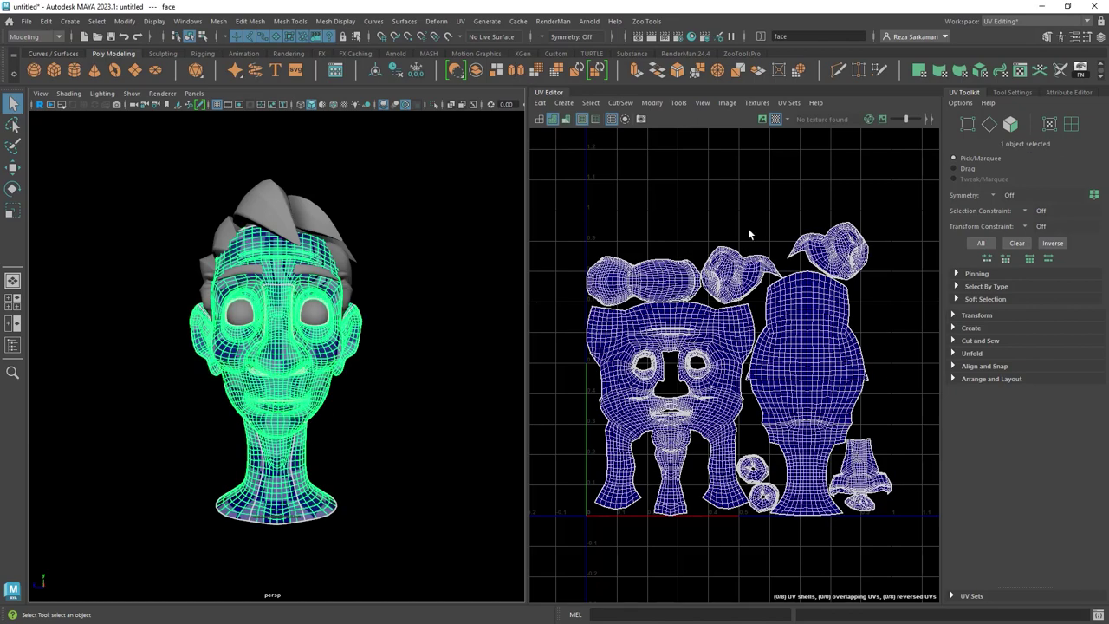
{"action": "left_click", "coordinate": [241, 316]}
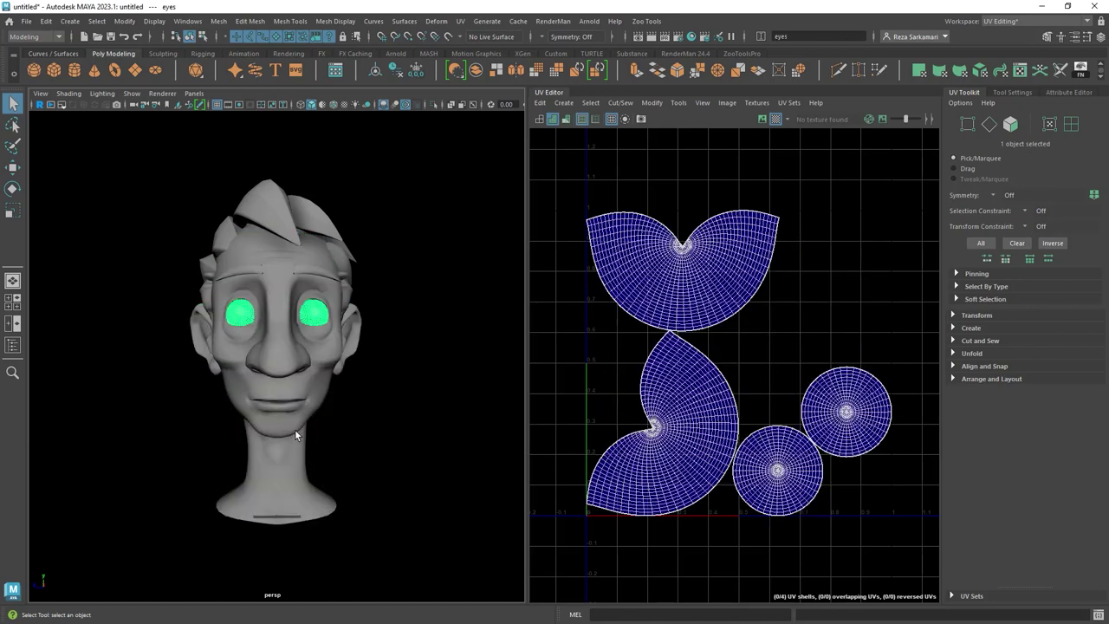
{"action": "left_click", "coordinate": [267, 216]}
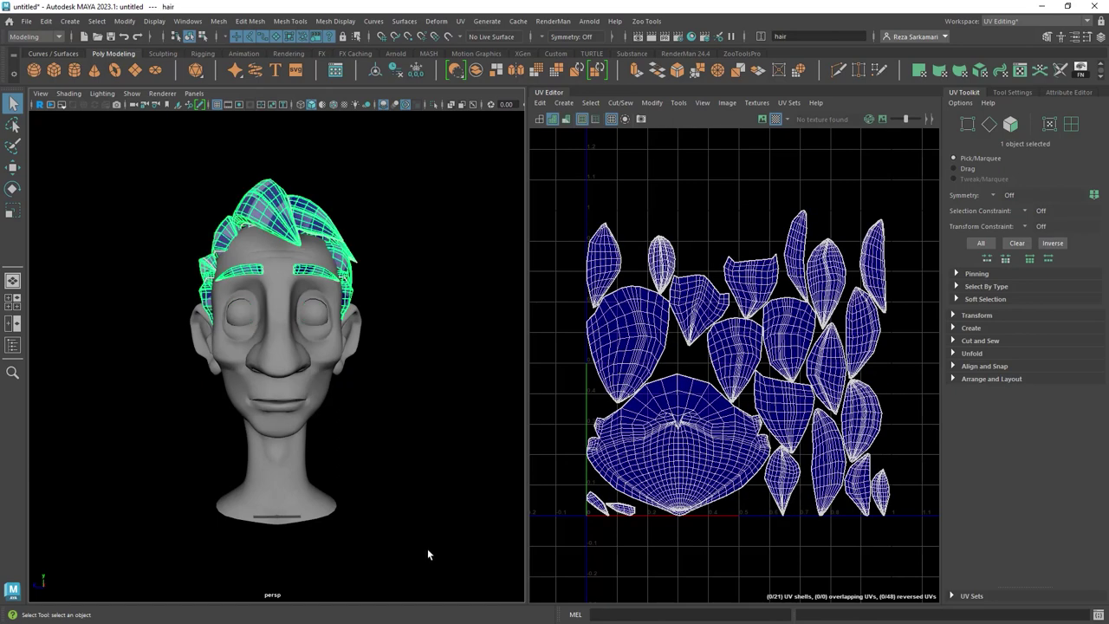
{"action": "left_click", "coordinate": [427, 550]}
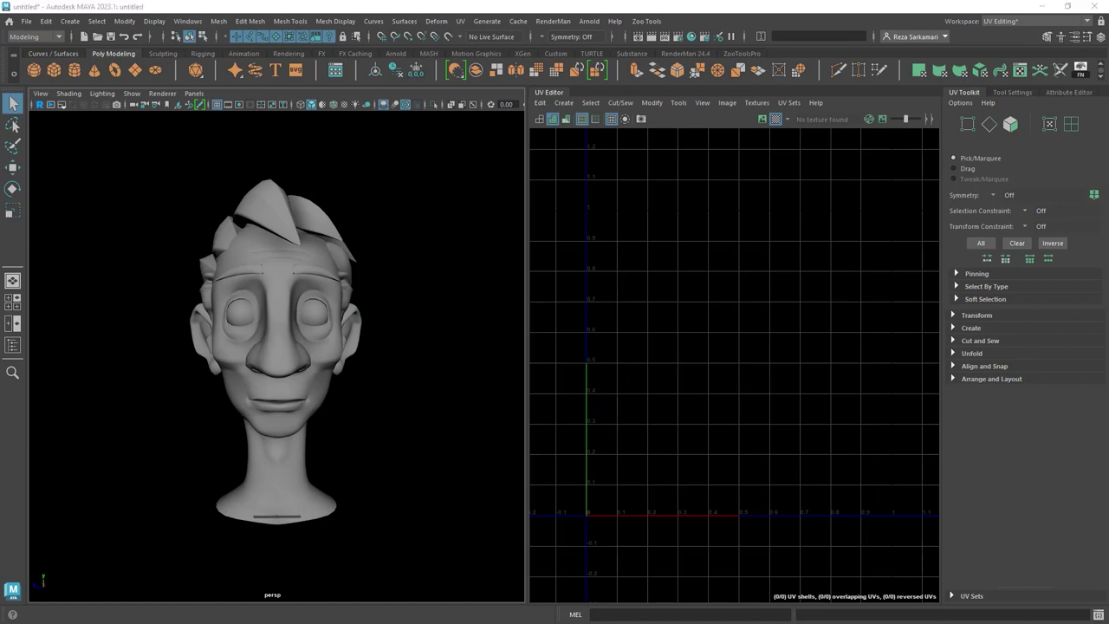
View the UVChecker_8K.png checker texture in the image viewer and close it again
{"action": "double_click", "coordinate": [423, 186]}
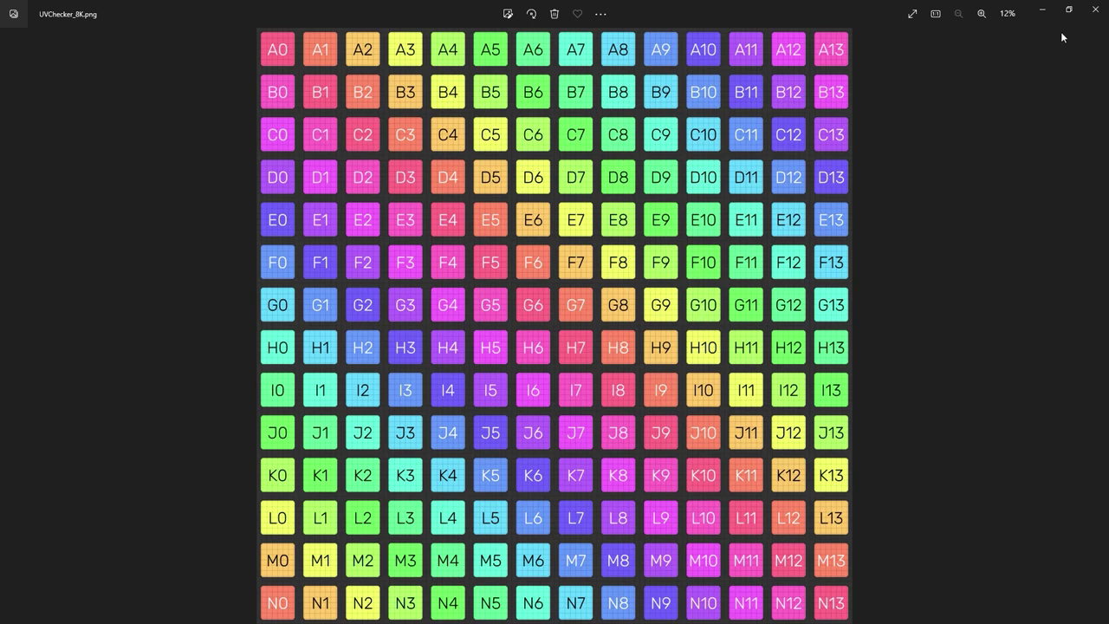
{"action": "left_click", "coordinate": [1099, 17]}
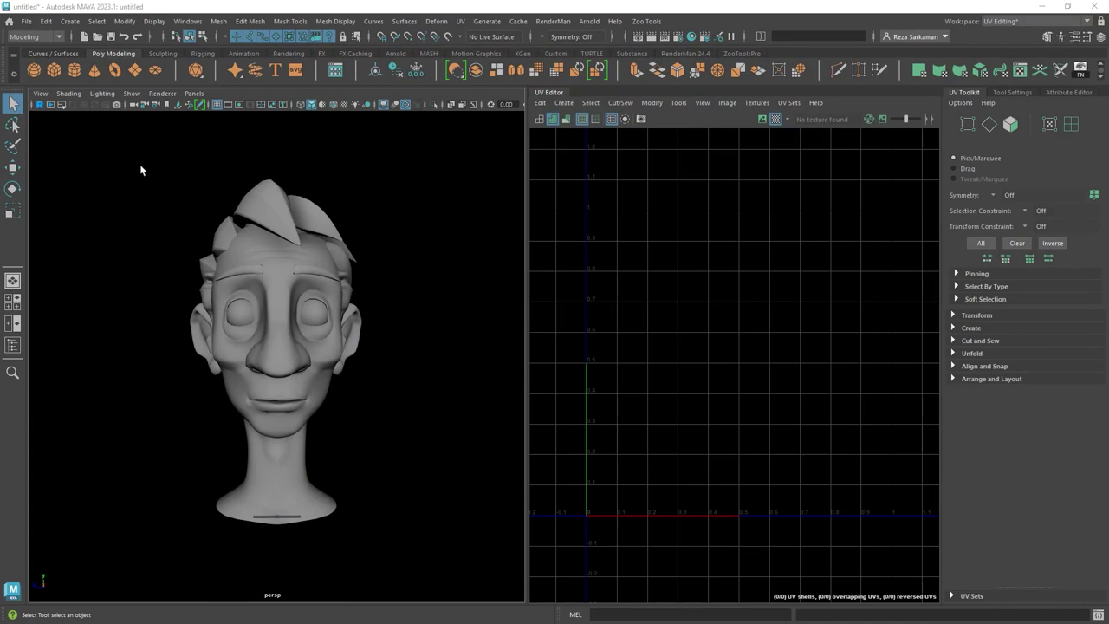
Select the face, eyes and hair meshes in Maya and review the Export Selection settings for an FBX export
{"action": "left_click_drag", "start_coordinate": [140, 165], "coordinate": [323, 425]}
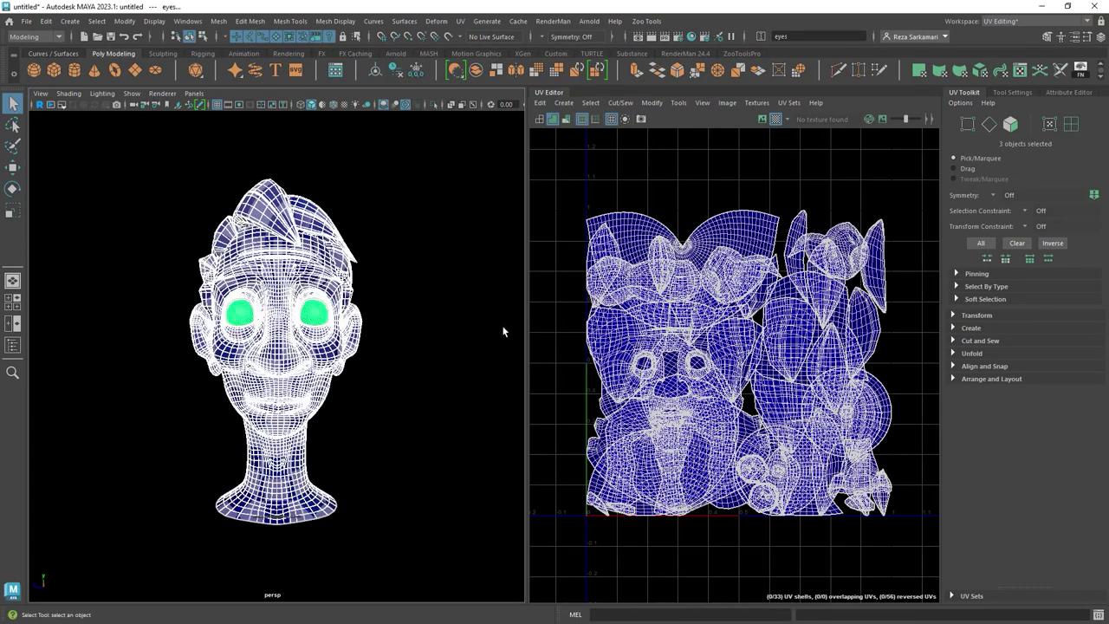
{"action": "left_click_drag", "start_coordinate": [118, 137], "coordinate": [355, 534]}
{"action": "left_click", "coordinate": [27, 21]}
{"action": "mouse_move", "coordinate": [56, 216]}
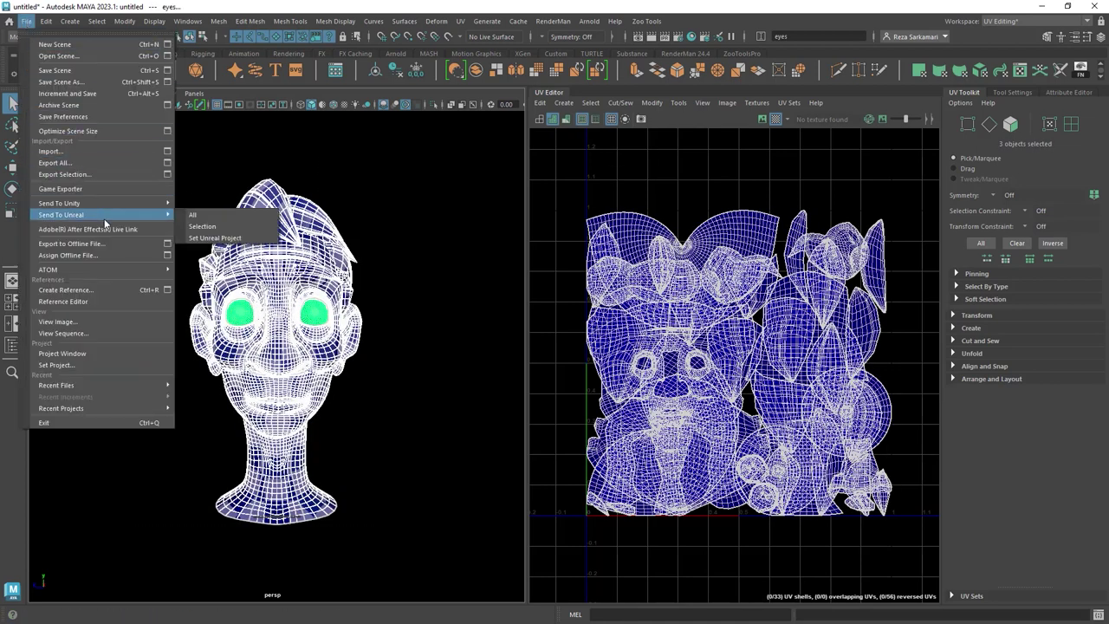
{"action": "left_click", "coordinate": [167, 174]}
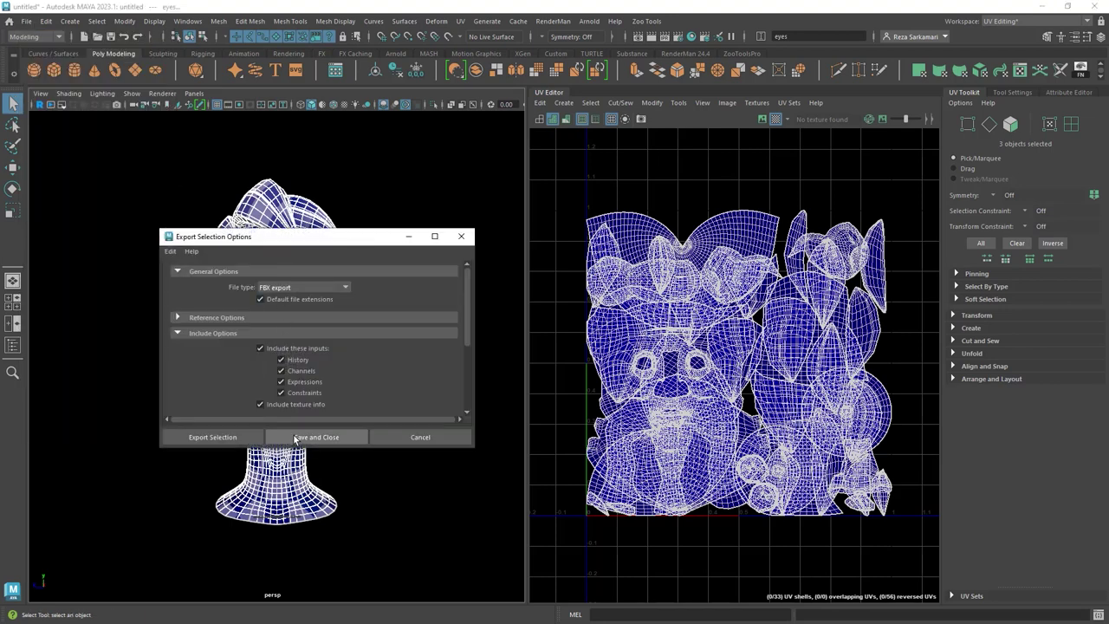
{"action": "left_click", "coordinate": [250, 438]}
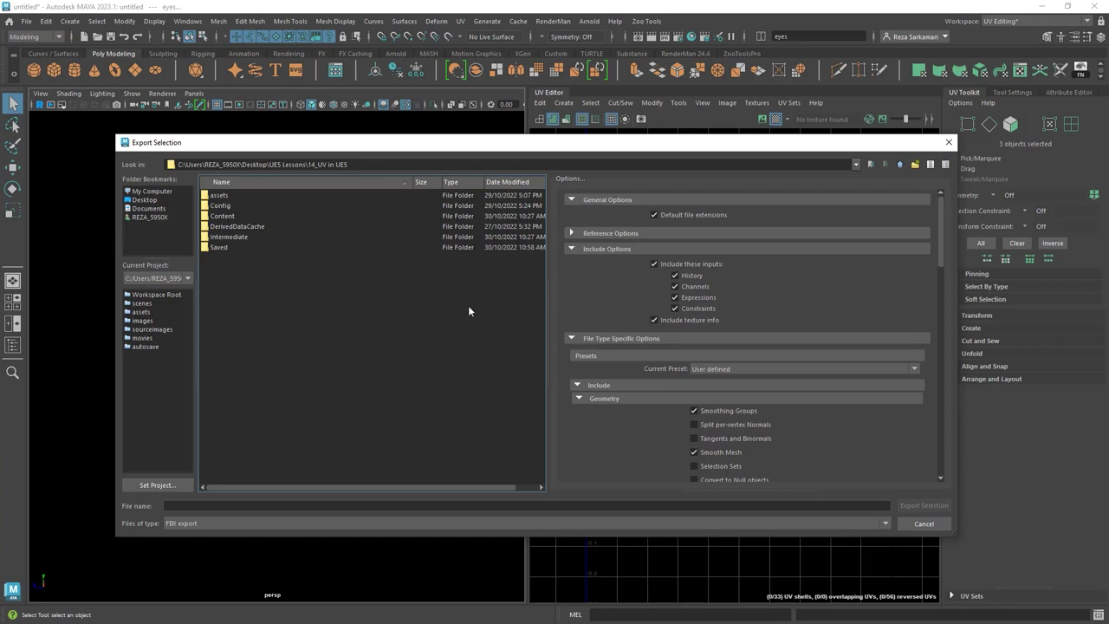
{"action": "left_click_drag", "start_coordinate": [939, 258], "coordinate": [958, 455]}
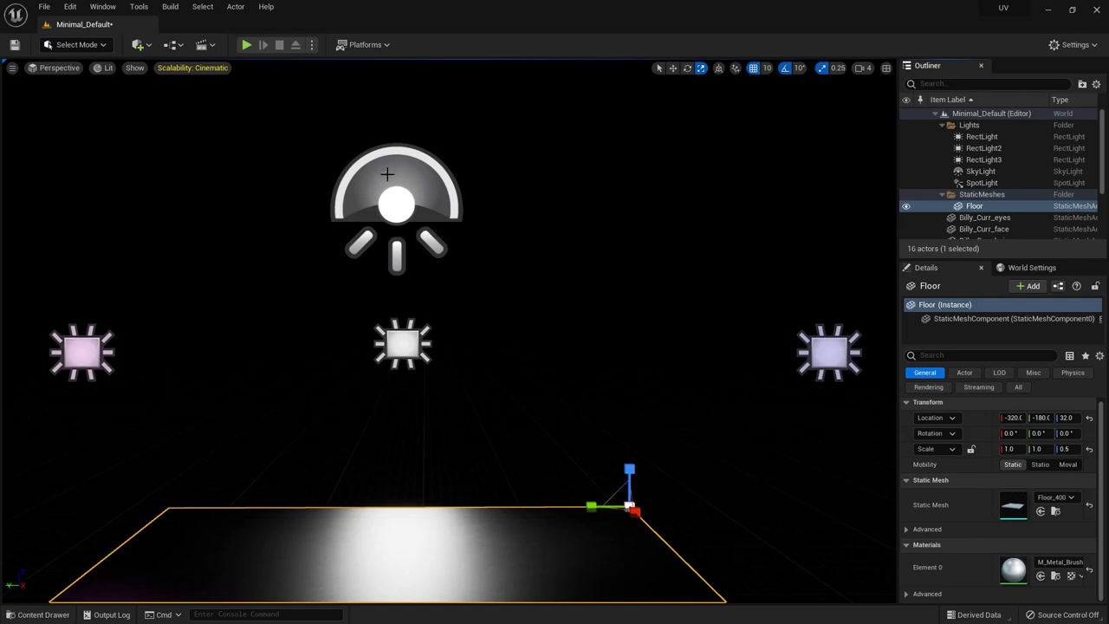
In Unreal Engine, import billy_NO_UV and billy_UV into the Props folder, applying the same FBX options to both files
{"action": "left_click", "coordinate": [39, 614]}
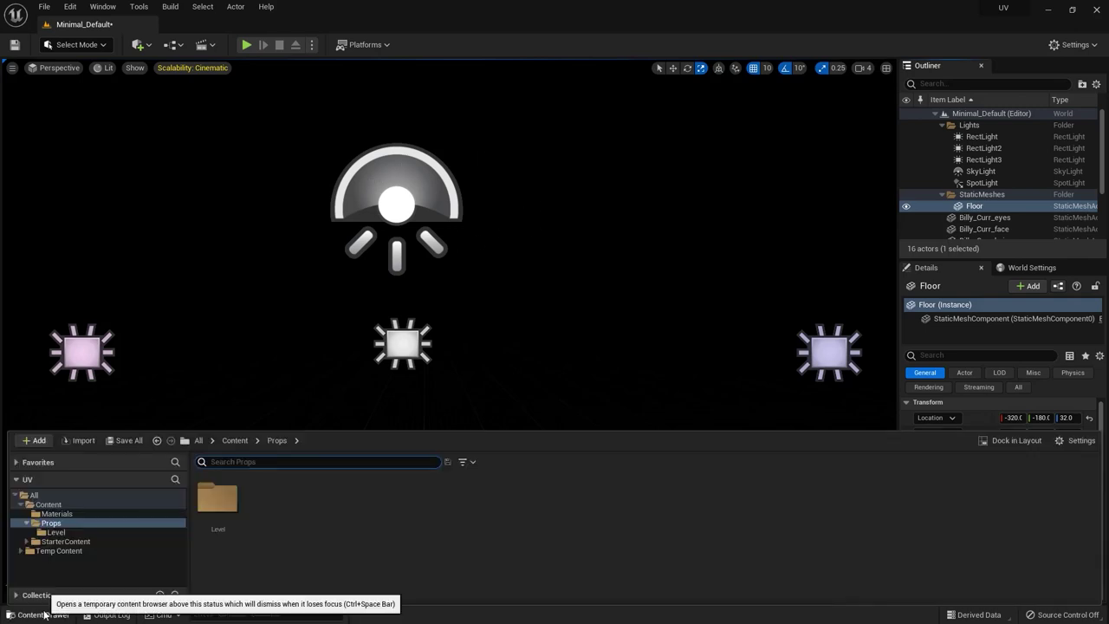
{"action": "right_click", "coordinate": [269, 500]}
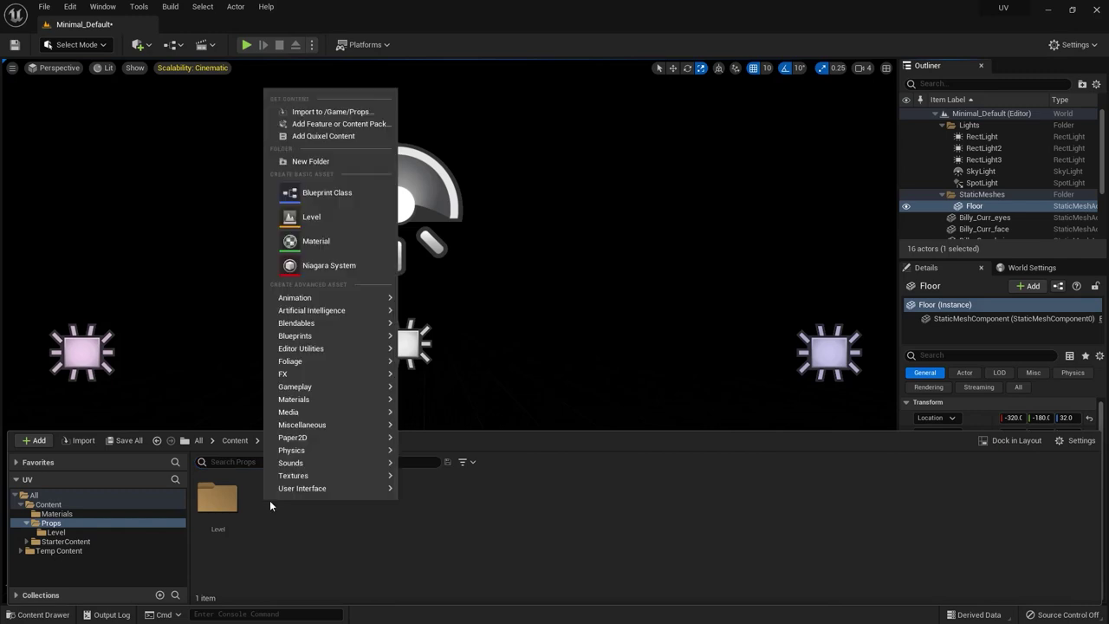
{"action": "left_click", "coordinate": [317, 112]}
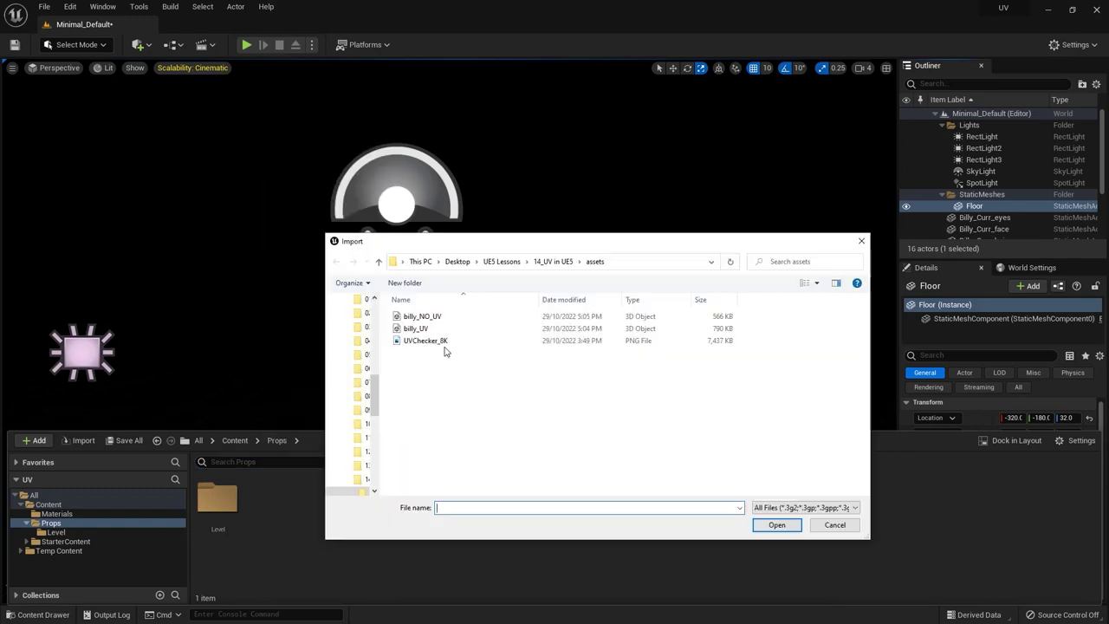
{"action": "left_click", "coordinate": [421, 316]}
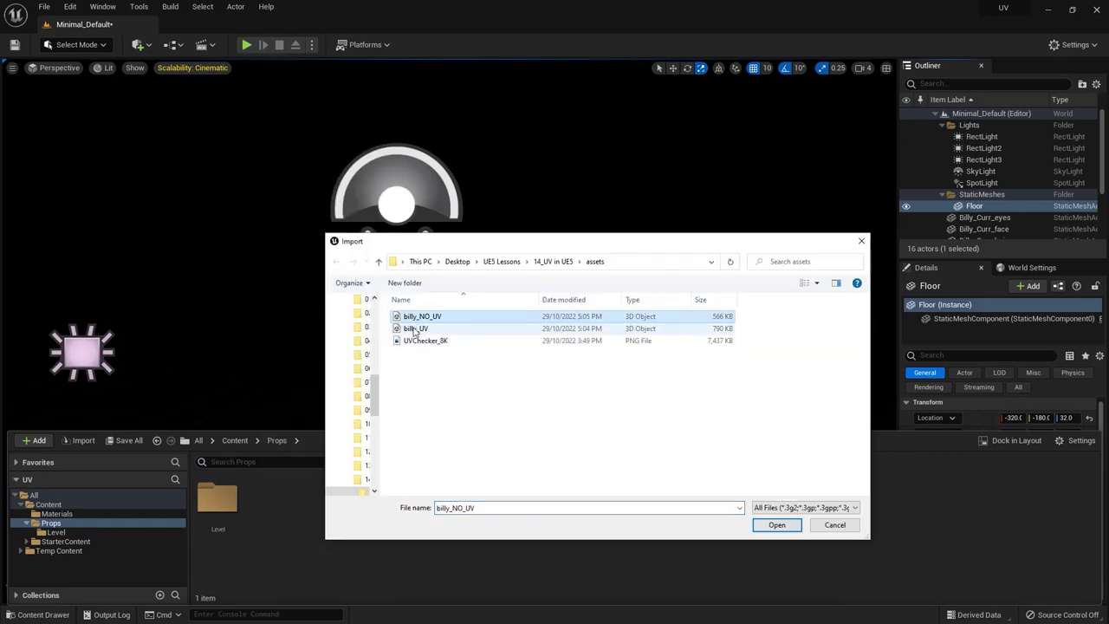
{"action": "left_click", "coordinate": [416, 329], "text": "ctrl"}
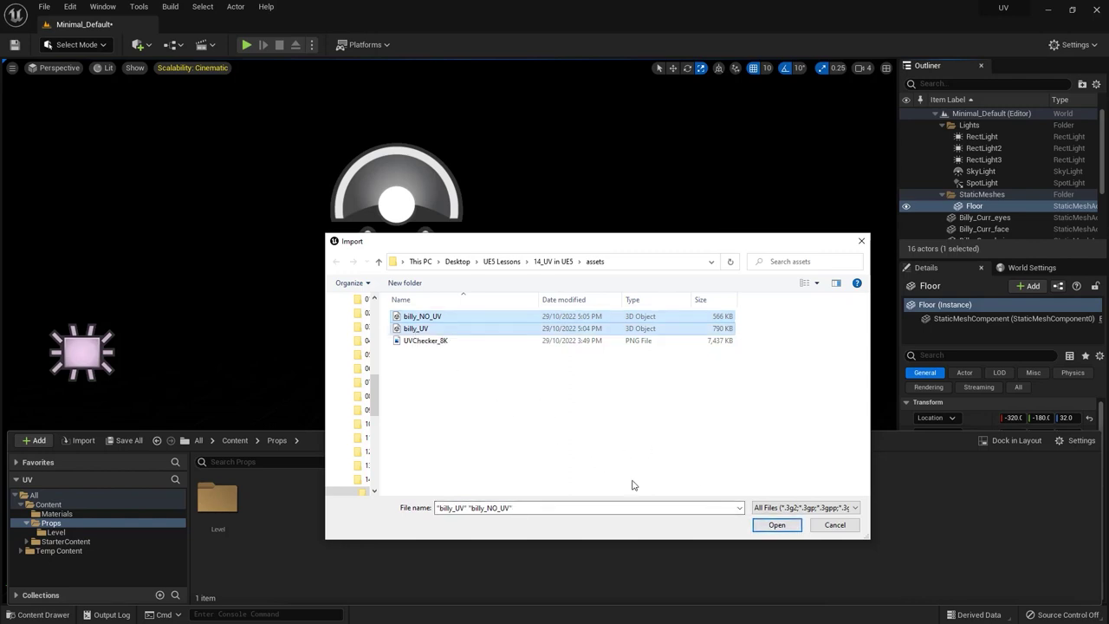
{"action": "left_click", "coordinate": [777, 525]}
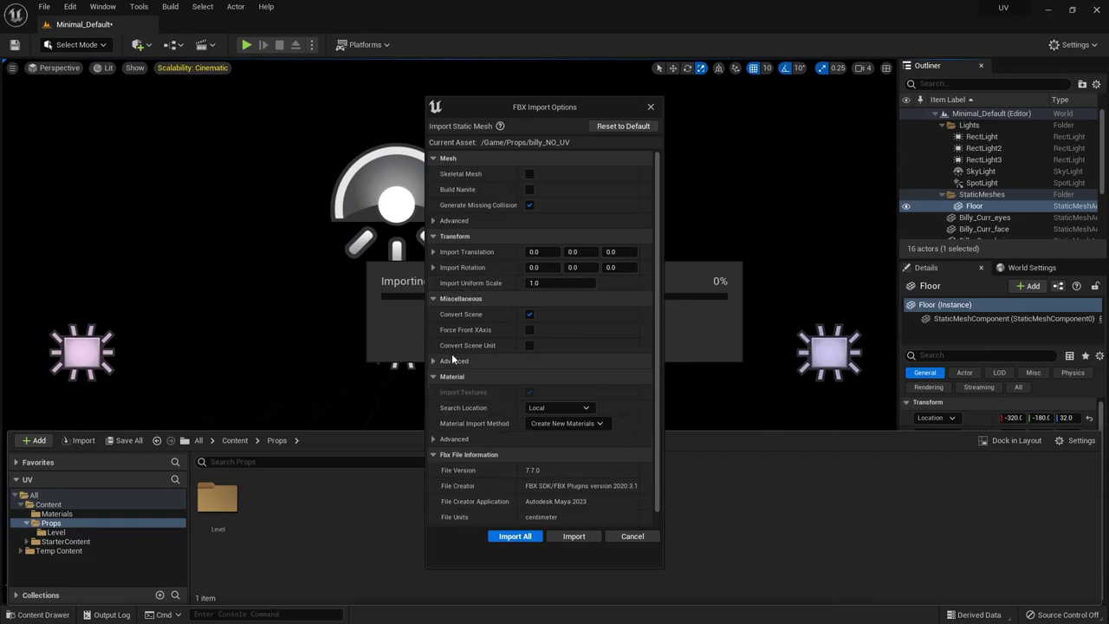
{"action": "left_click", "coordinate": [508, 540]}
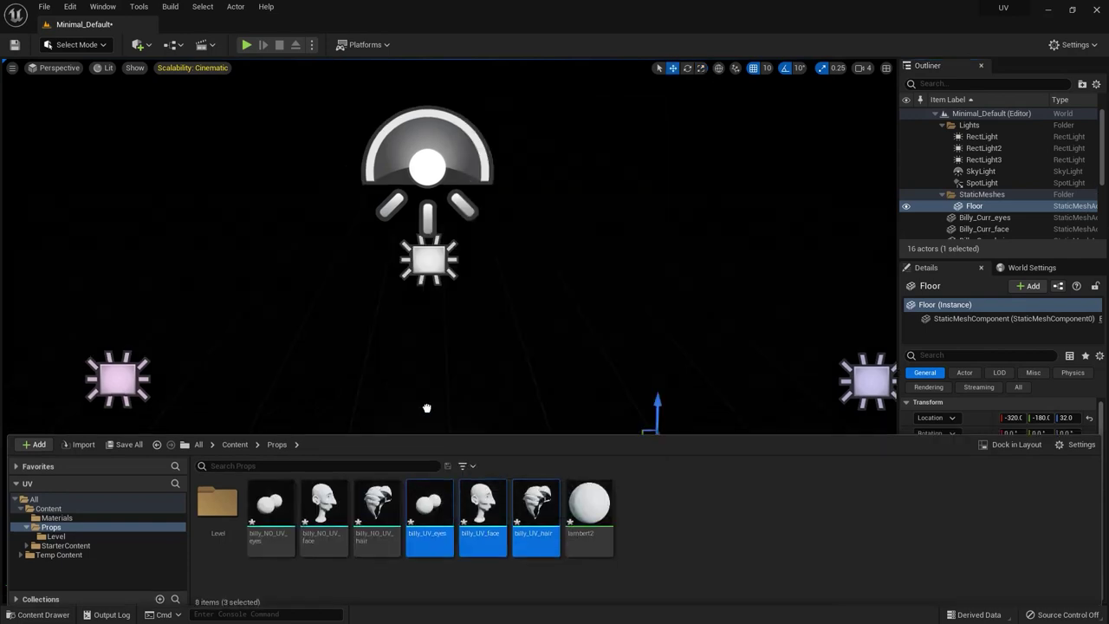
Place the billy_UV eyes, face and hair meshes on the floor at location -70, 20, 30 and check the head's placement
{"action": "left_click_drag", "start_coordinate": [426, 408], "coordinate": [426, 541]}
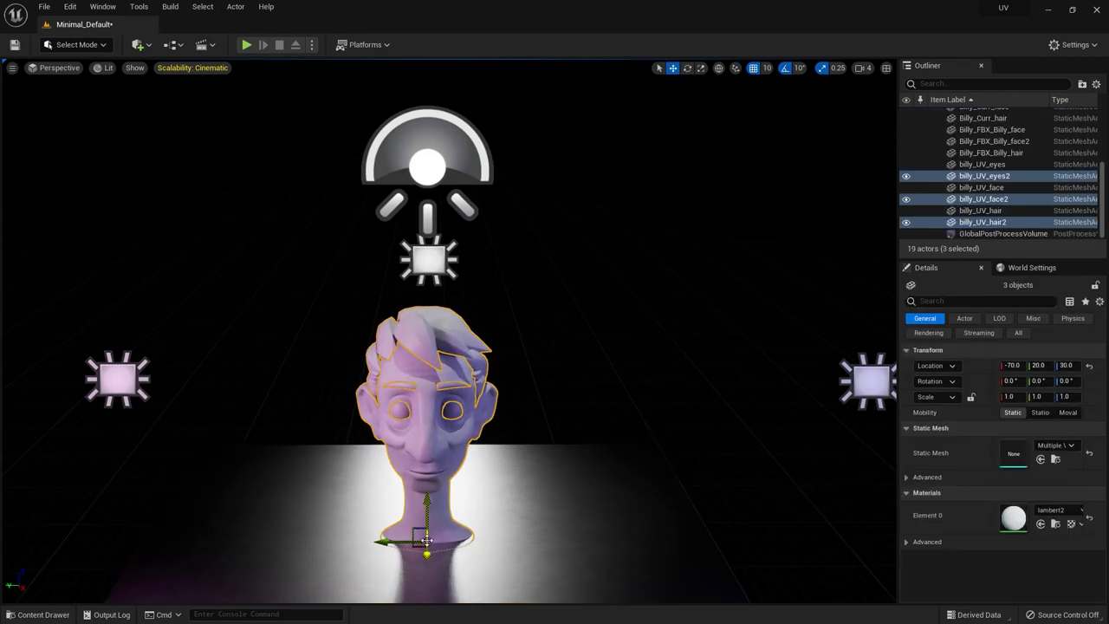
{"action": "key", "text": "f"}
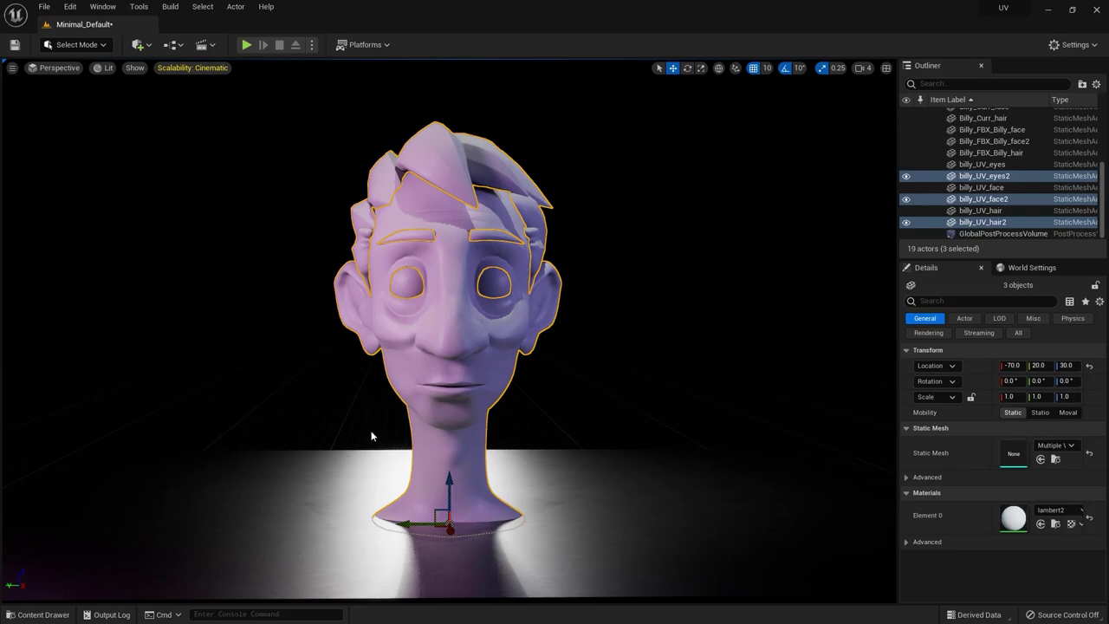
{"action": "left_click_drag", "start_coordinate": [419, 447], "coordinate": [295, 446], "text": "alt"}
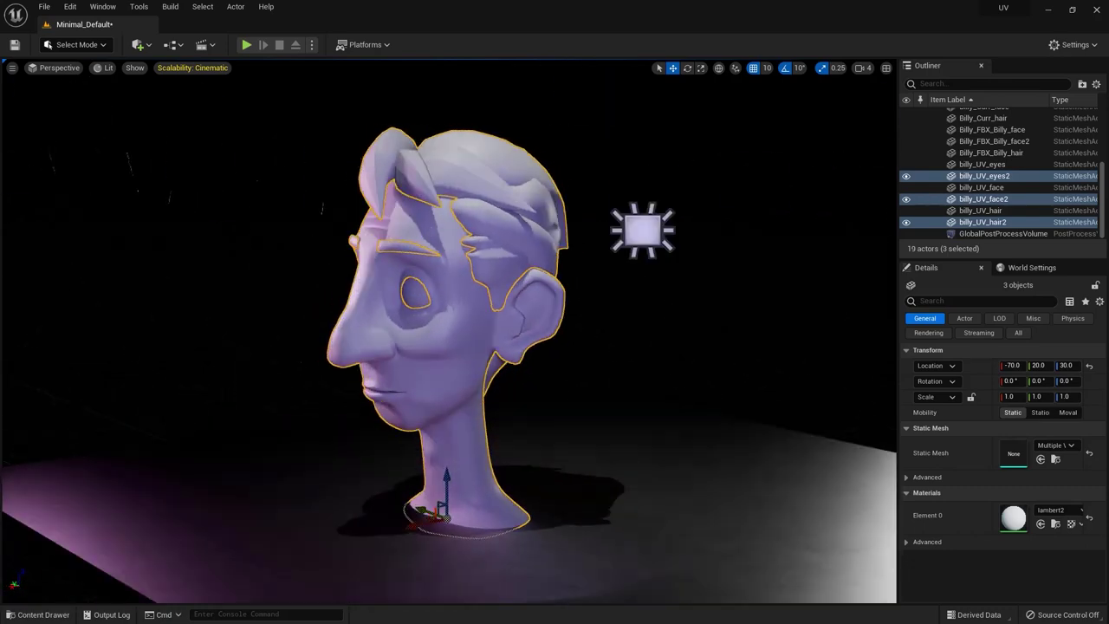
{"action": "left_click_drag", "start_coordinate": [328, 362], "coordinate": [451, 360], "text": "alt"}
{"action": "scroll", "coordinate": [328, 362], "scroll_direction": "down", "scroll_amount": 3}
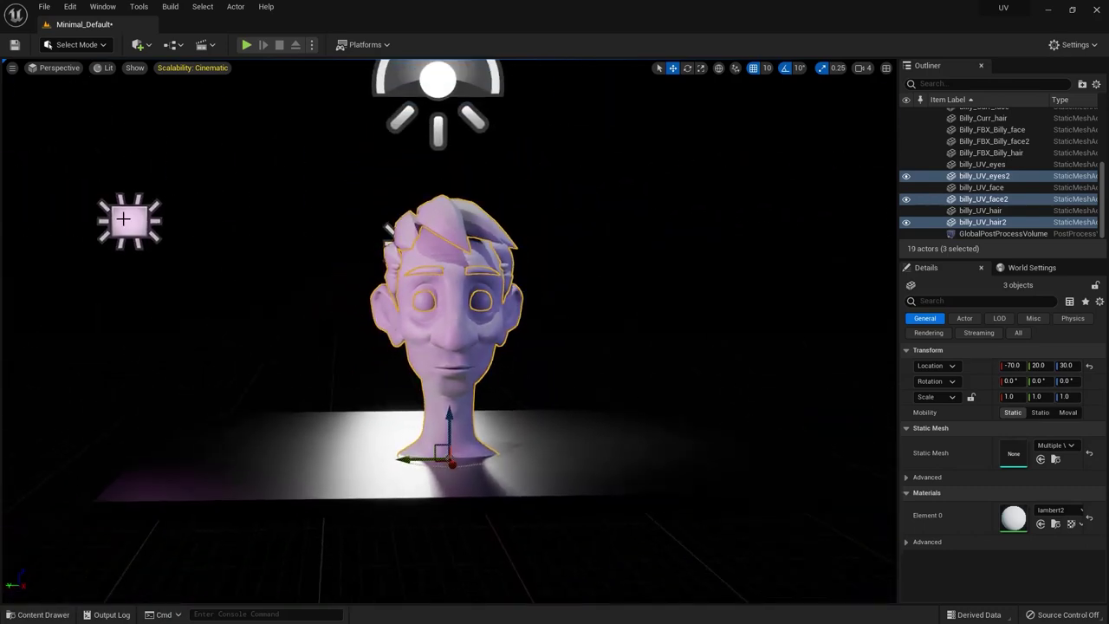
Make the pink RectLight's light color paler by setting its saturation to 0.25
{"action": "left_click", "coordinate": [123, 218]}
{"action": "scroll", "coordinate": [1044, 525], "scroll_direction": "down", "scroll_amount": 5}
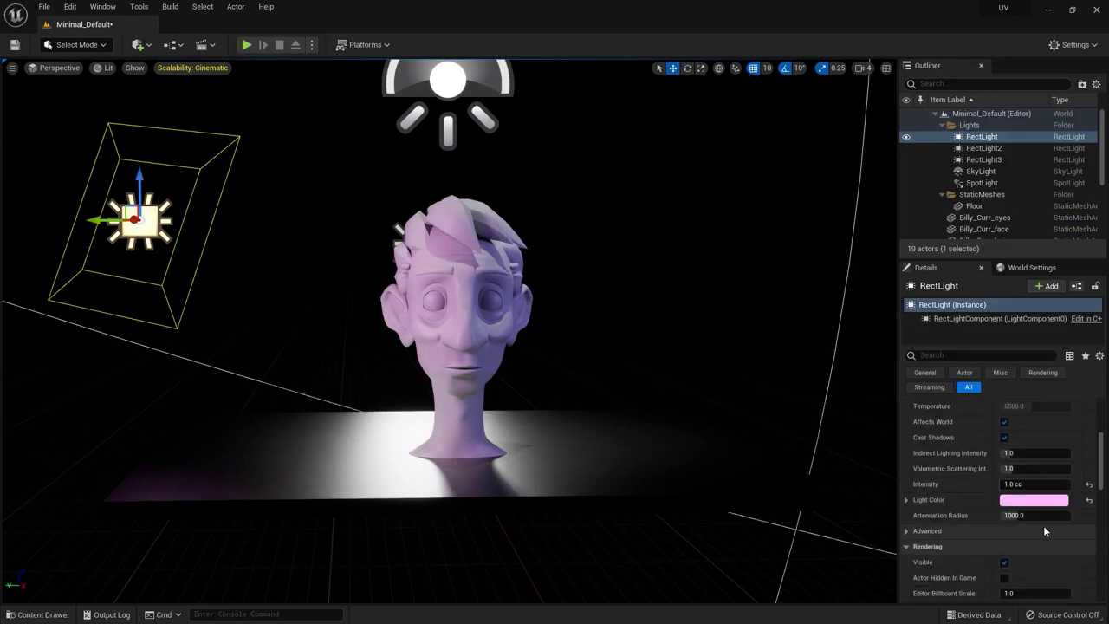
{"action": "left_click", "coordinate": [1029, 500]}
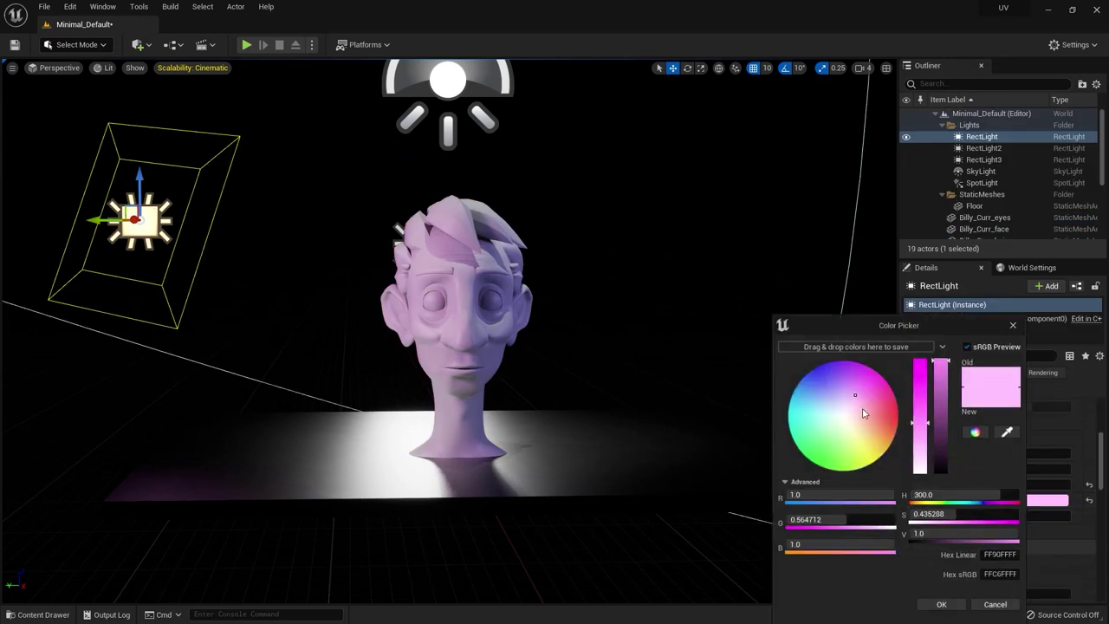
{"action": "left_click", "coordinate": [920, 444]}
{"action": "left_click", "coordinate": [941, 604]}
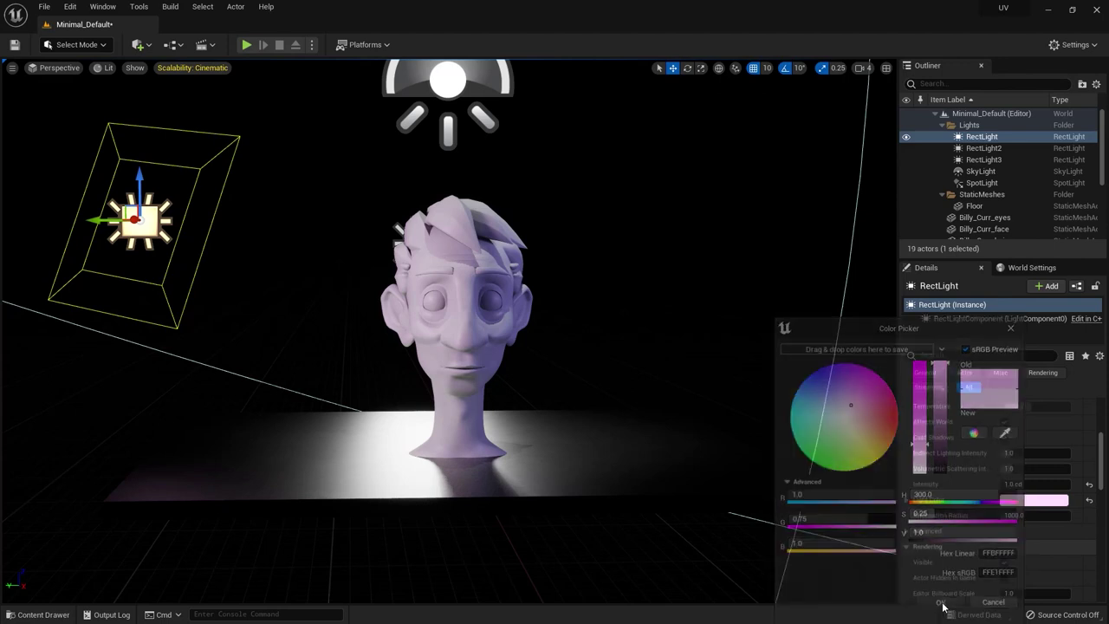
Select the head's face mesh and set the viewport's horizontal field of view to 40
{"action": "left_click_drag", "start_coordinate": [406, 320], "coordinate": [397, 318], "text": "alt"}
{"action": "middle_click_drag", "start_coordinate": [403, 312], "coordinate": [441, 362], "text": "alt"}
{"action": "left_click", "coordinate": [455, 373]}
{"action": "key", "text": "f"}
{"action": "left_click_drag", "start_coordinate": [464, 360], "coordinate": [465, 376], "text": "alt"}
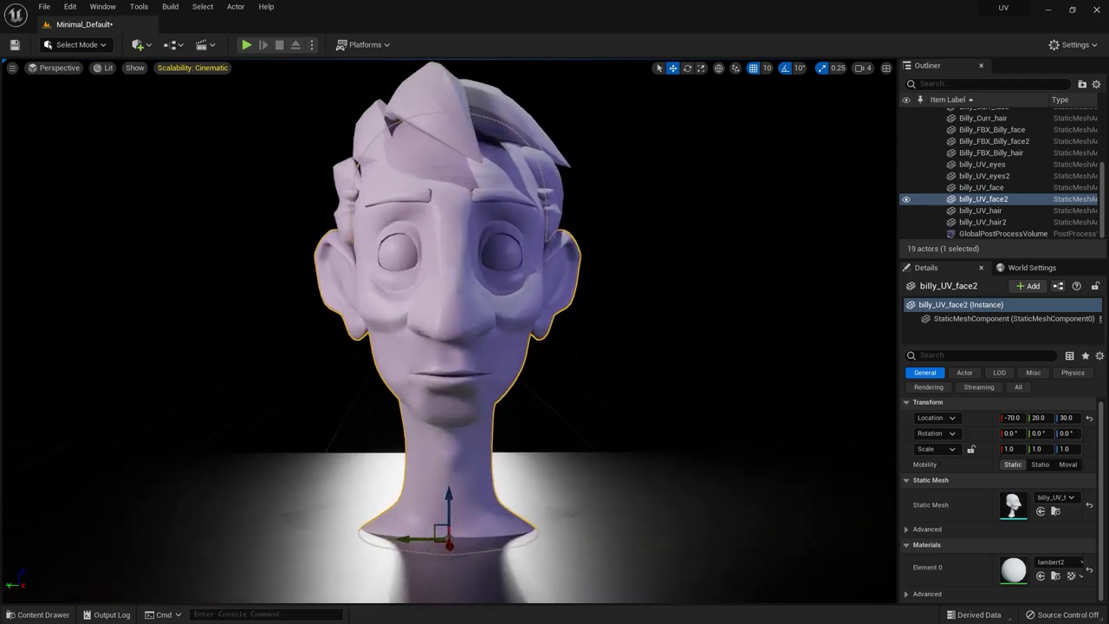
{"action": "mouse_move", "coordinate": [464, 361]}
{"action": "right_mouse_down", "text": "alt"}
{"action": "mouse_move", "coordinate": [516, 361]}
{"action": "mouse_move", "coordinate": [468, 360]}
{"action": "right_mouse_up", "text": "alt"}
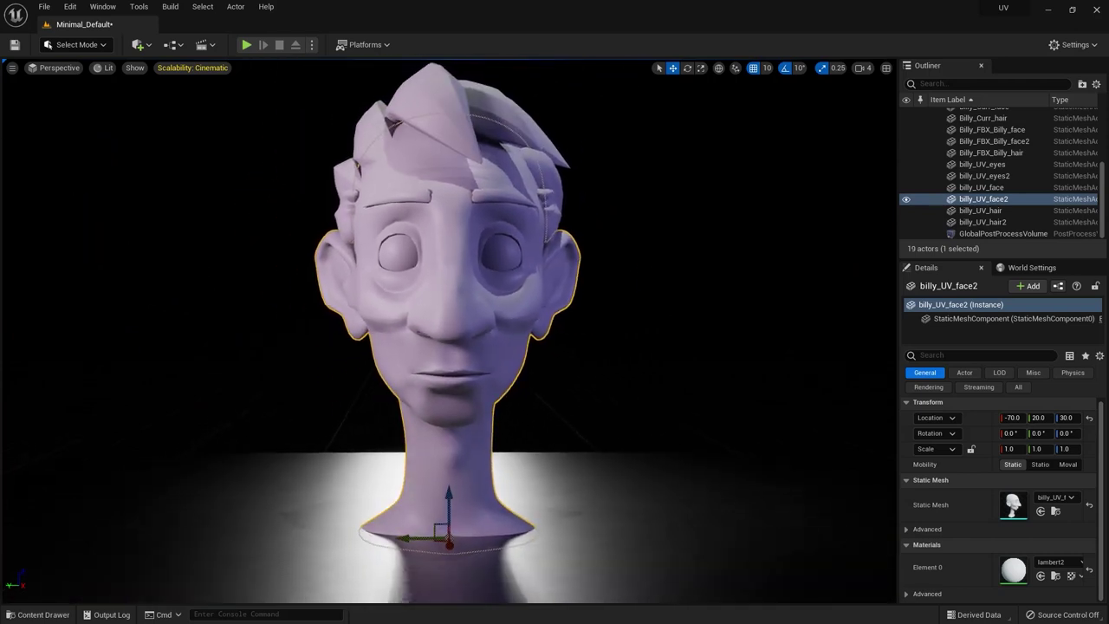
{"action": "left_click", "coordinate": [13, 67]}
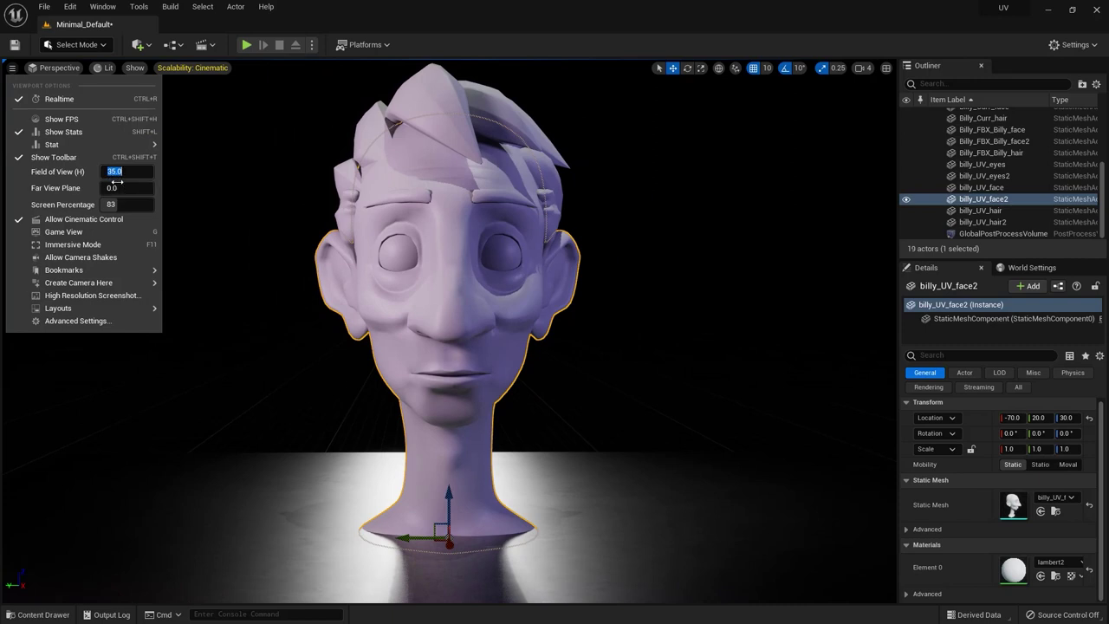
{"action": "type", "text": "40"}
{"action": "left_click", "coordinate": [216, 331]}
{"action": "mouse_move", "coordinate": [223, 321]}
{"action": "right_mouse_down"}
{"action": "mouse_move", "coordinate": [234, 328]}
{"action": "mouse_move", "coordinate": [227, 312]}
{"action": "right_mouse_up"}
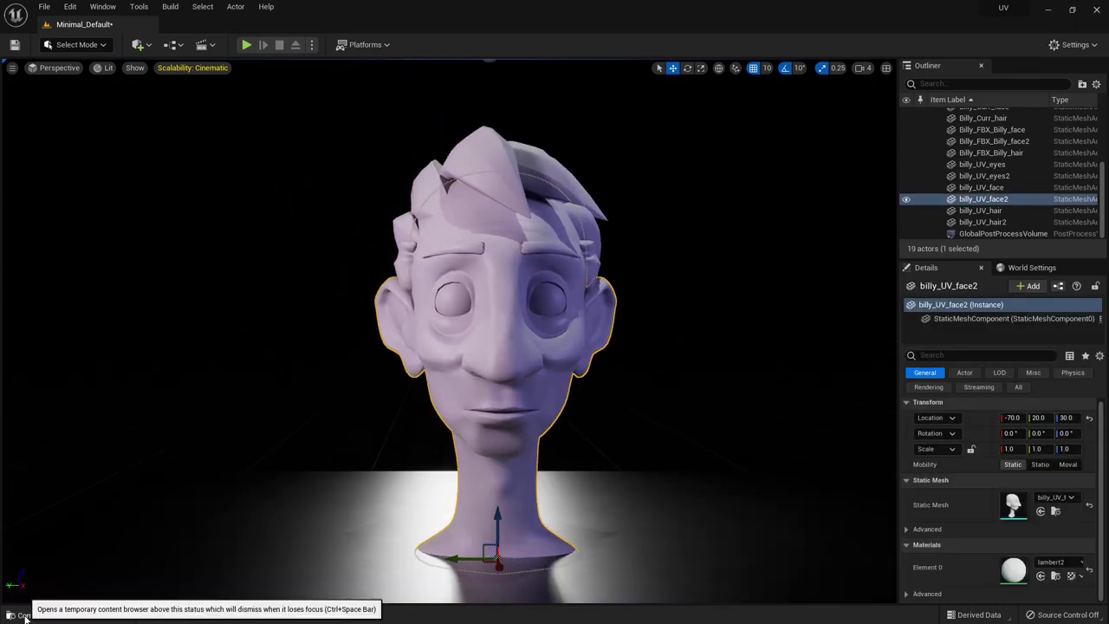
Force-delete the imported lambert2 material from the Props folder
{"action": "left_click", "coordinate": [25, 617]}
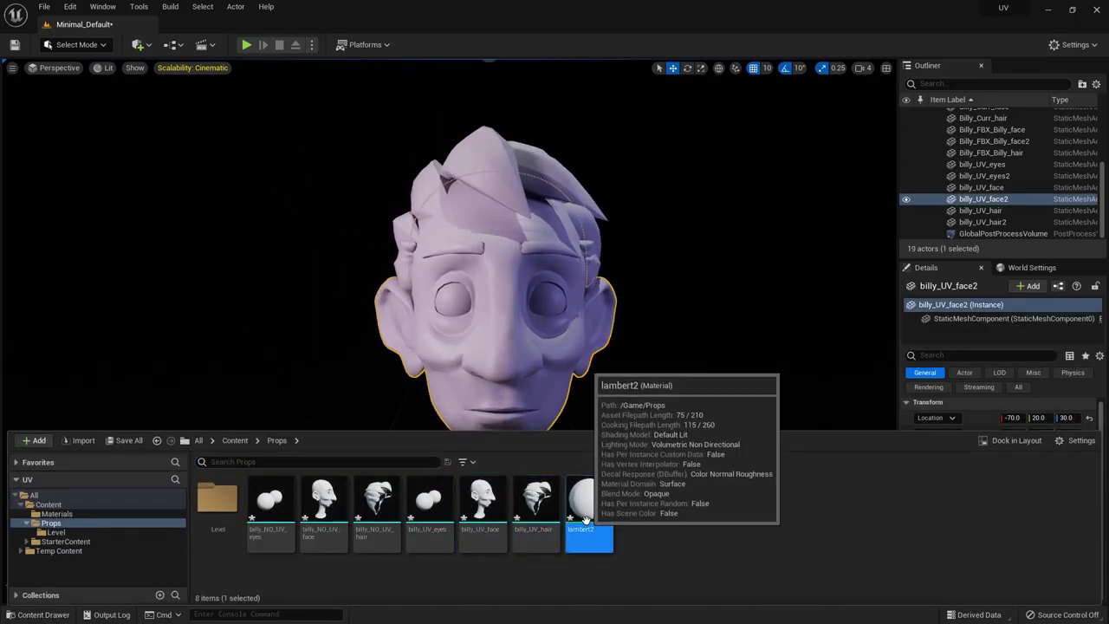
{"action": "key", "text": "Delete"}
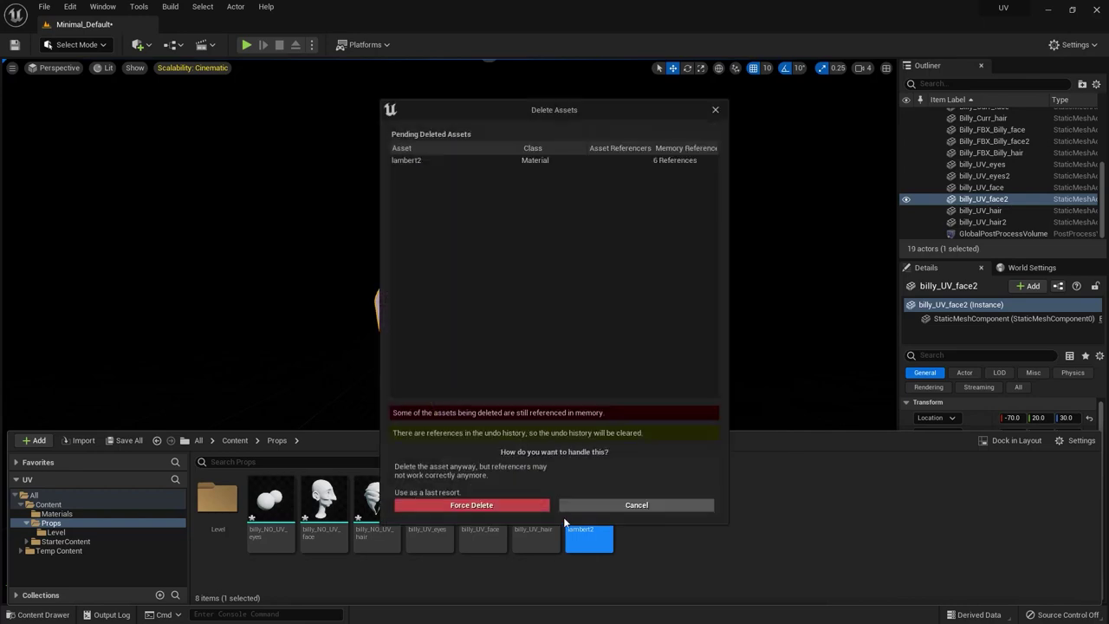
{"action": "left_click", "coordinate": [468, 505]}
Import the UVChecker_8K PNG texture into the Materials folder
{"action": "key", "text": "ctrl+space"}
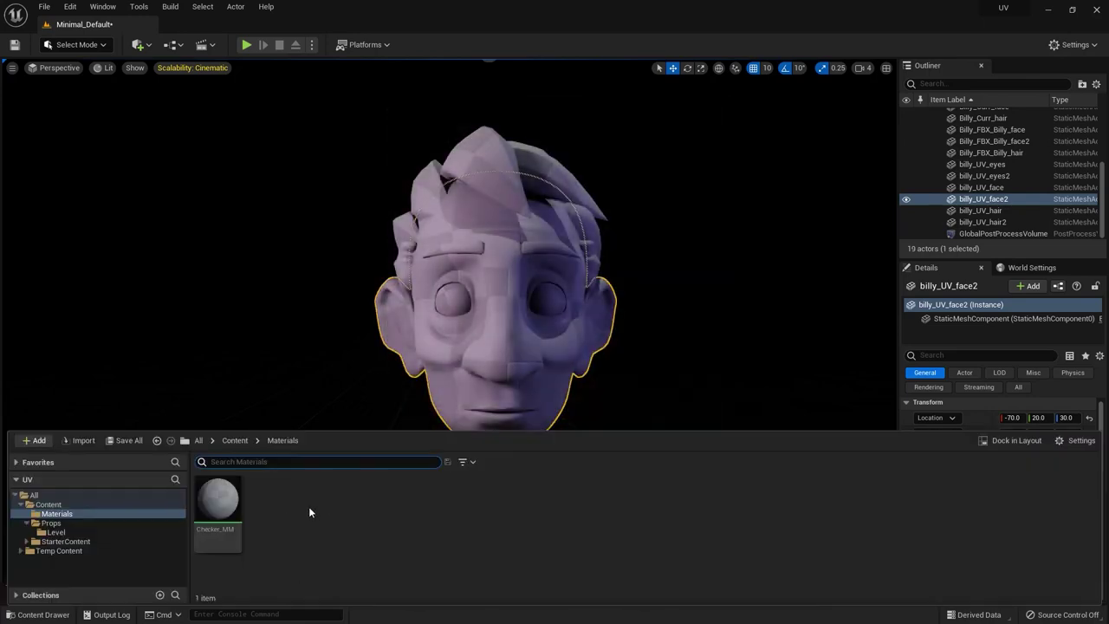
{"action": "right_click", "coordinate": [286, 516]}
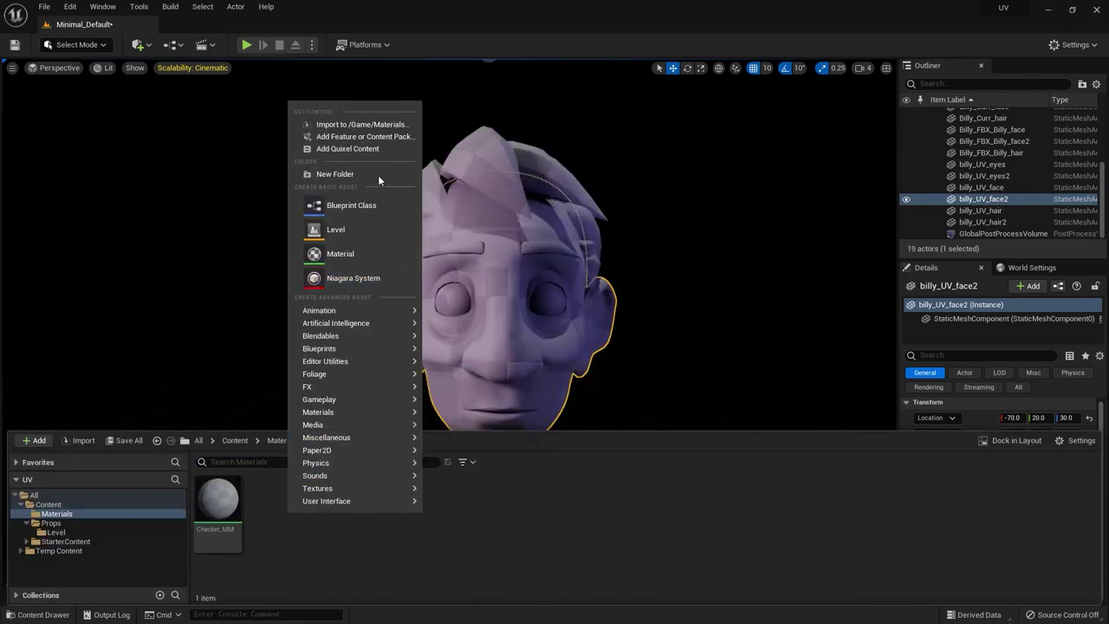
{"action": "left_click", "coordinate": [367, 129]}
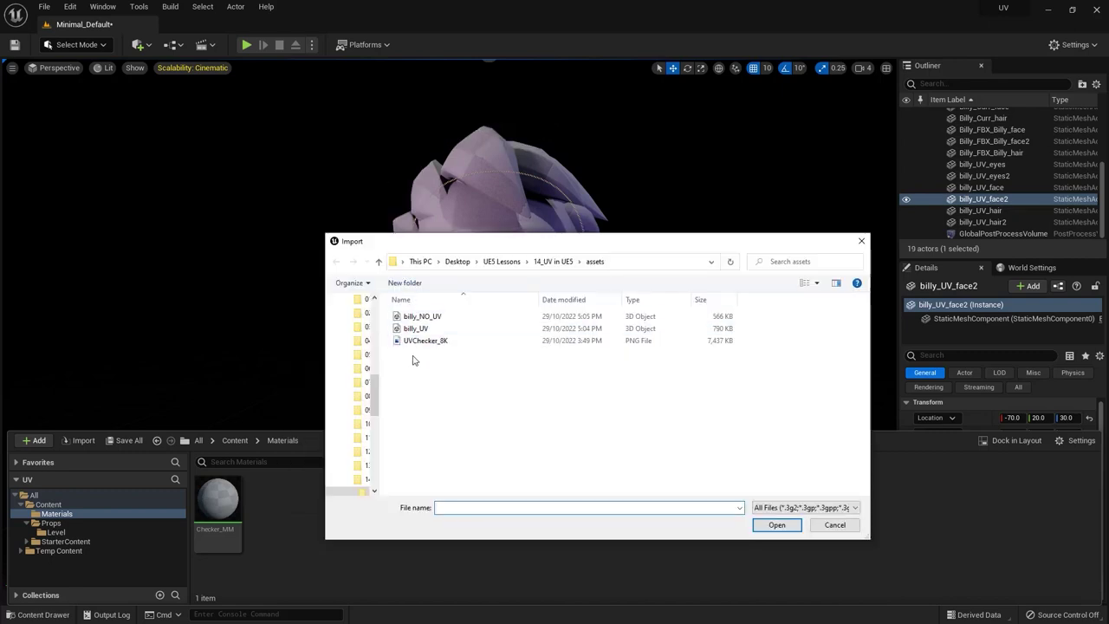
{"action": "left_click", "coordinate": [422, 340]}
{"action": "left_click", "coordinate": [775, 526]}
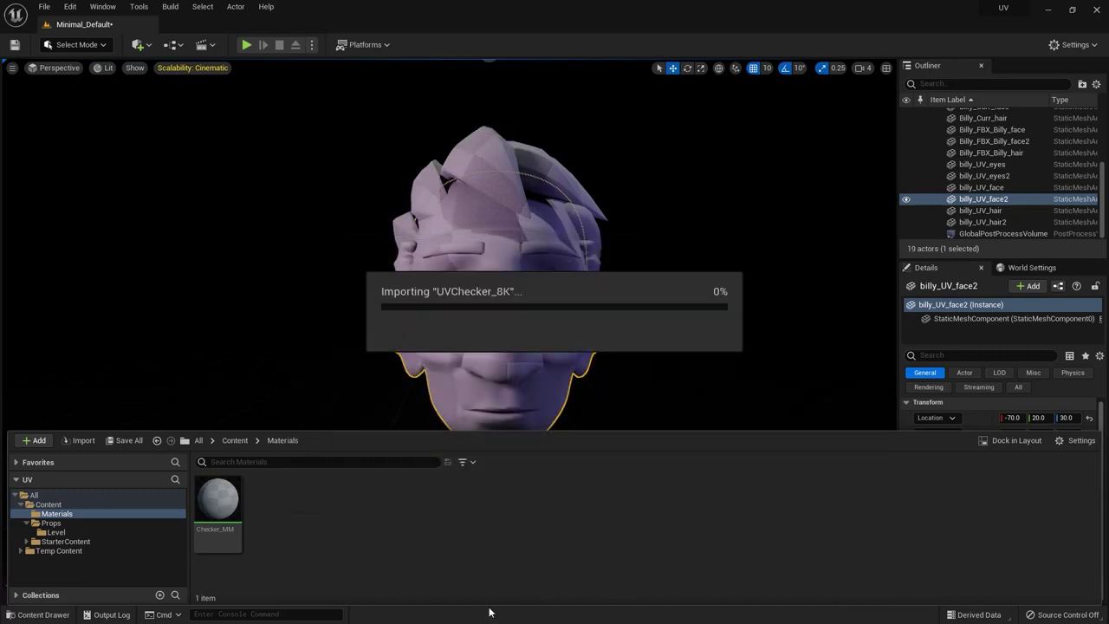
Inspect the UVChecker_8K texture's image and settings in its editor, then close it
{"action": "double_click", "coordinate": [272, 507]}
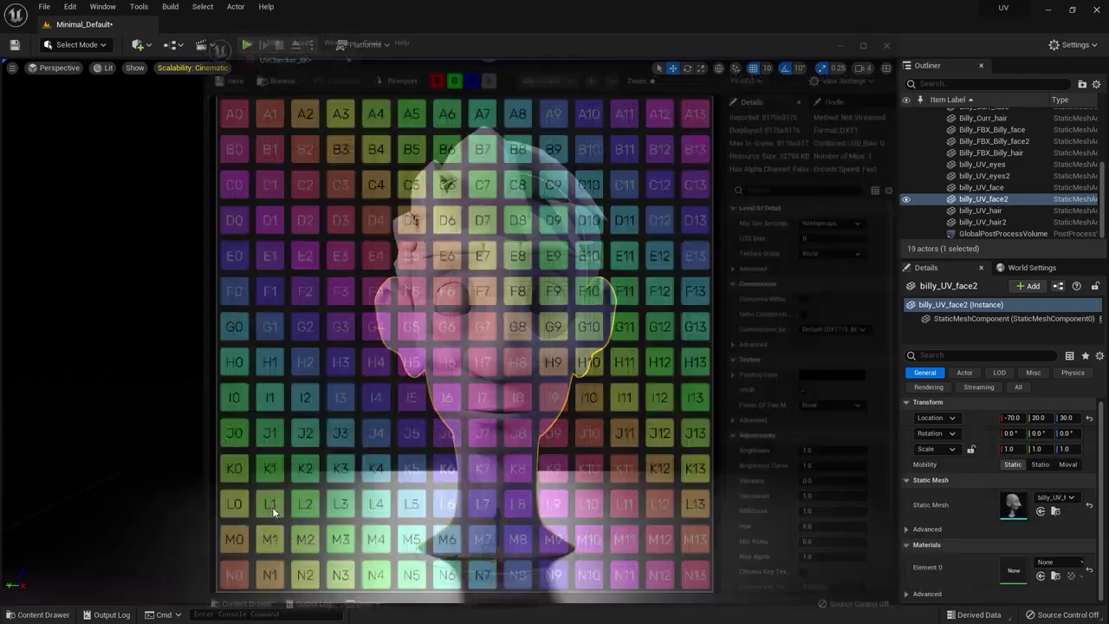
{"action": "left_click", "coordinate": [808, 391]}
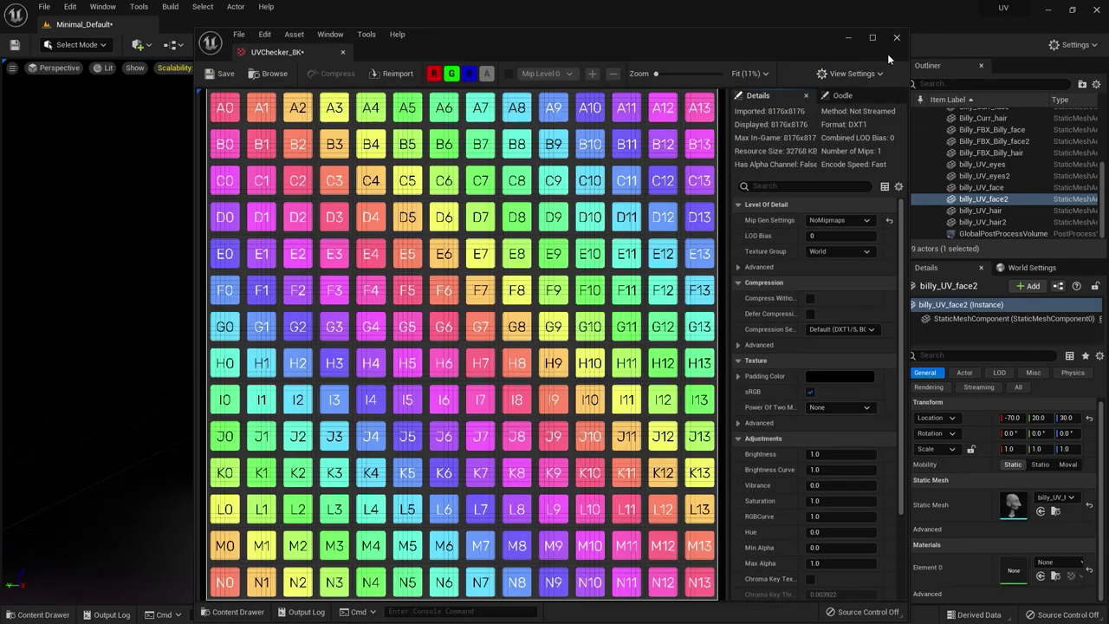
{"action": "left_click", "coordinate": [897, 38]}
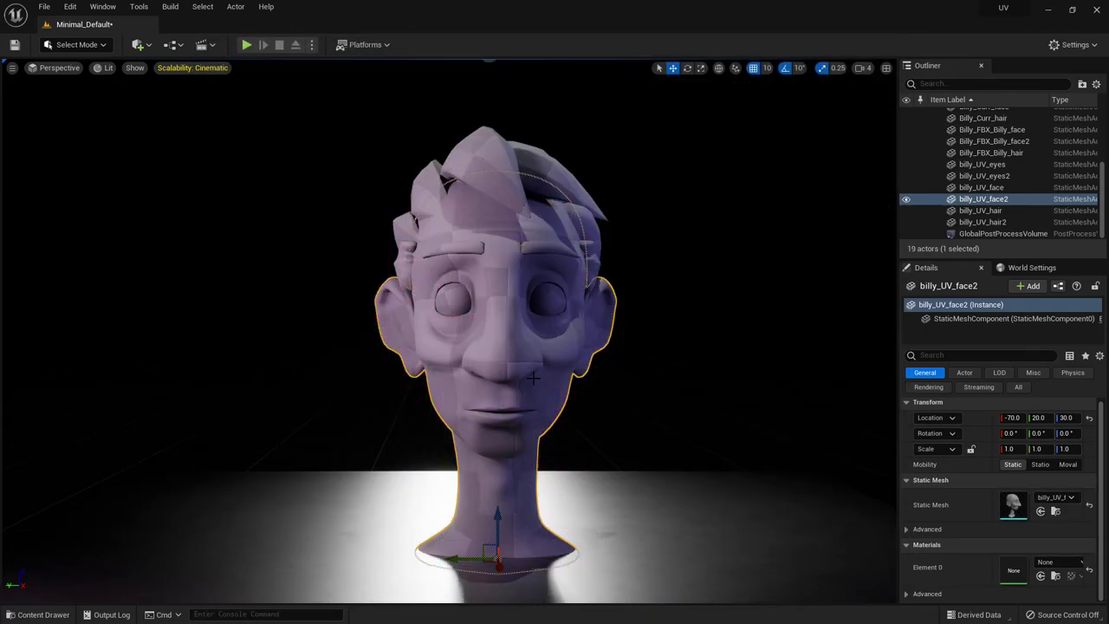
Open the Checker_MM material and assign the UVChecker_8K texture to its Texture Sample node
{"action": "left_click", "coordinate": [37, 614]}
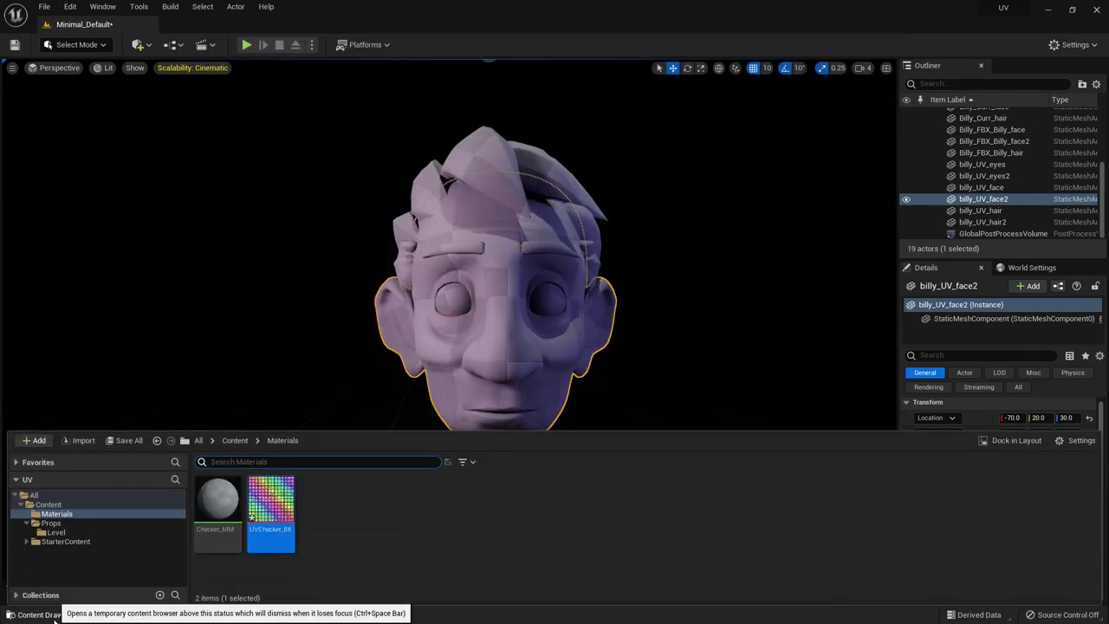
{"action": "double_click", "coordinate": [218, 504]}
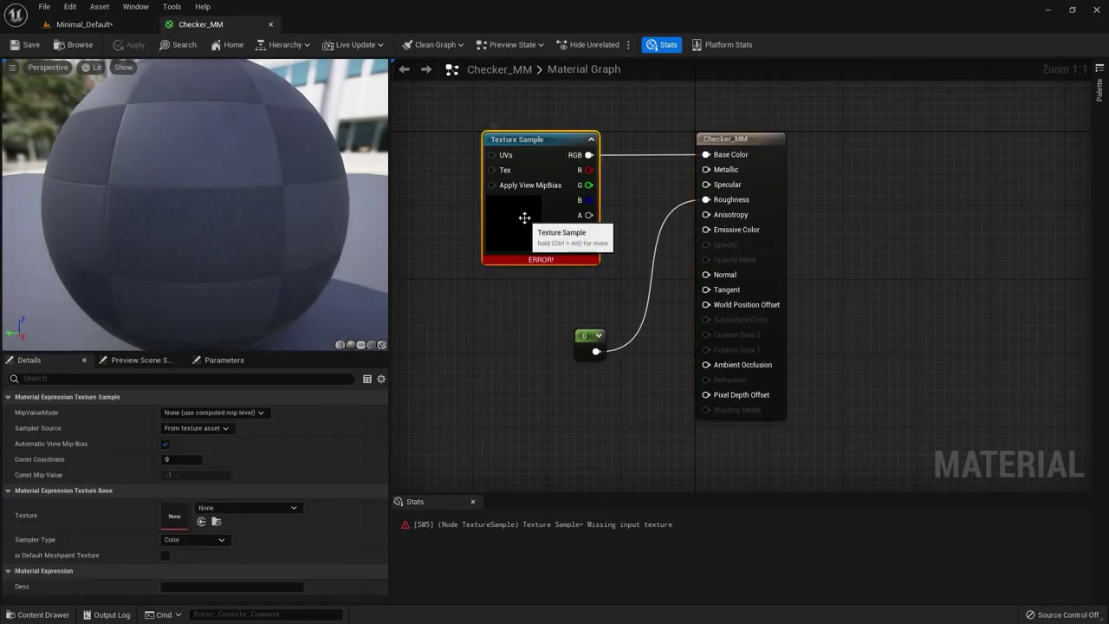
{"action": "left_click", "coordinate": [213, 510]}
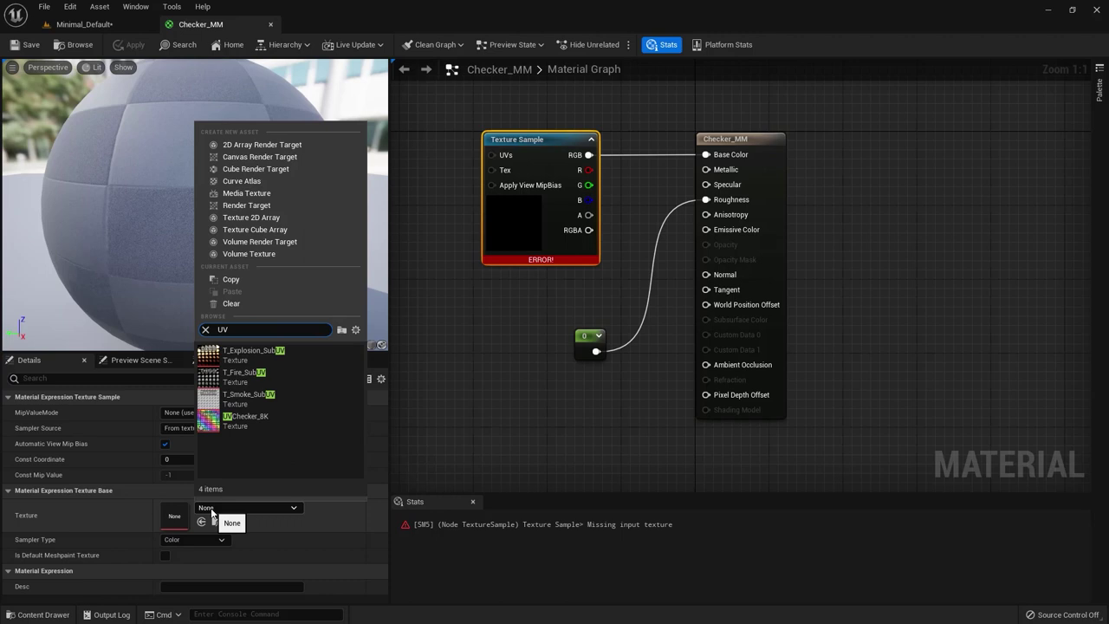
{"action": "left_click", "coordinate": [225, 425]}
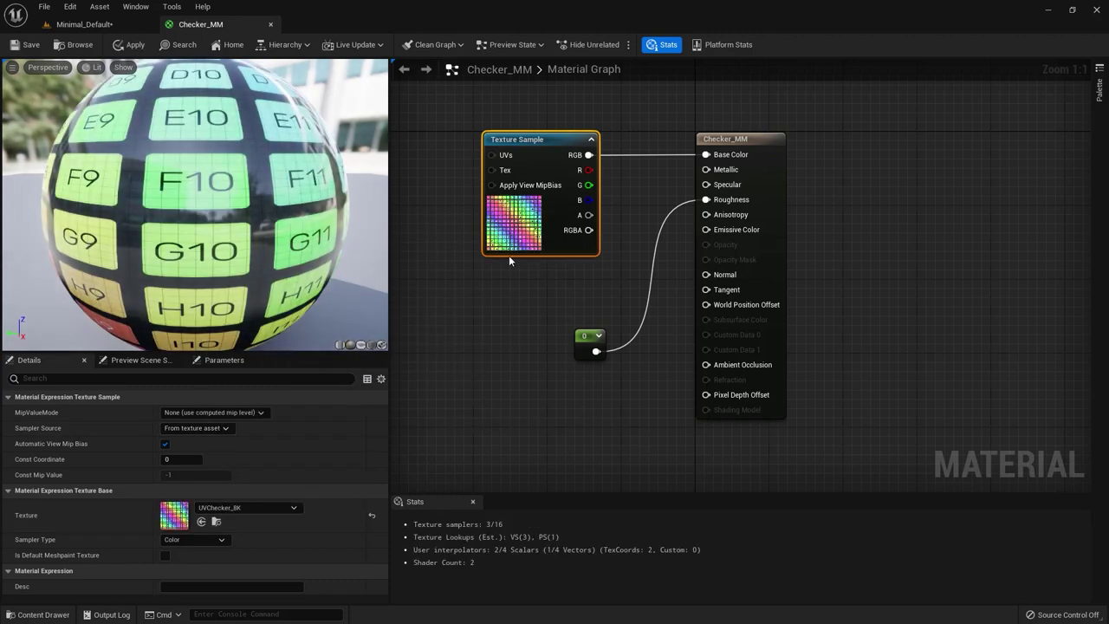
Set the constant feeding Checker_MM's Roughness to 1 and apply the material changes
{"action": "left_click", "coordinate": [591, 343]}
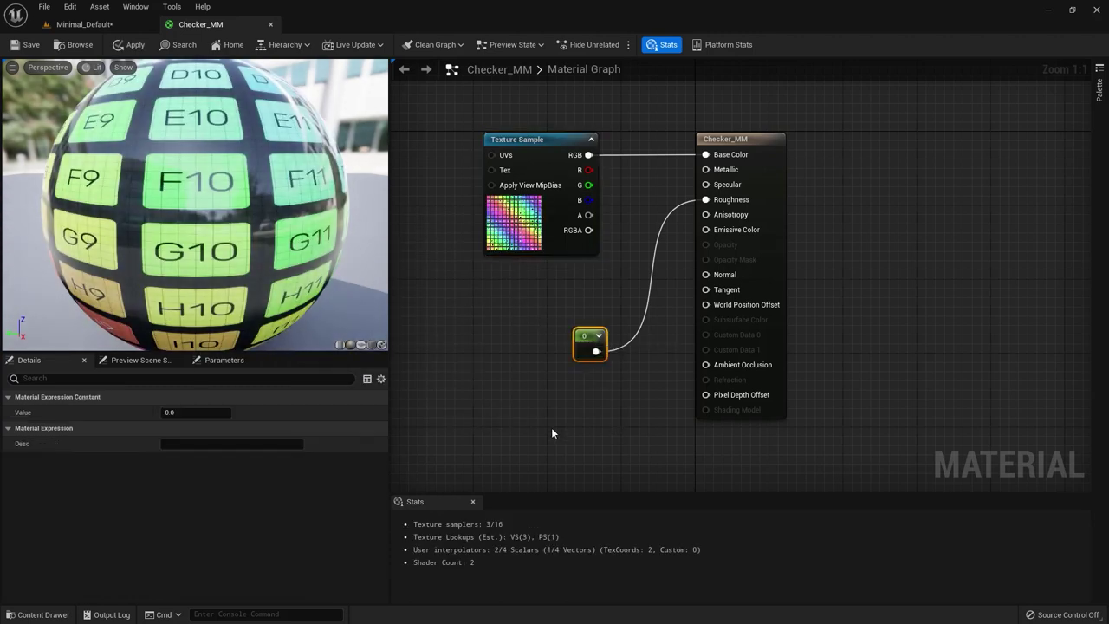
{"action": "left_click", "coordinate": [181, 412]}
{"action": "type", "text": "1"}
{"action": "key", "text": "Return"}
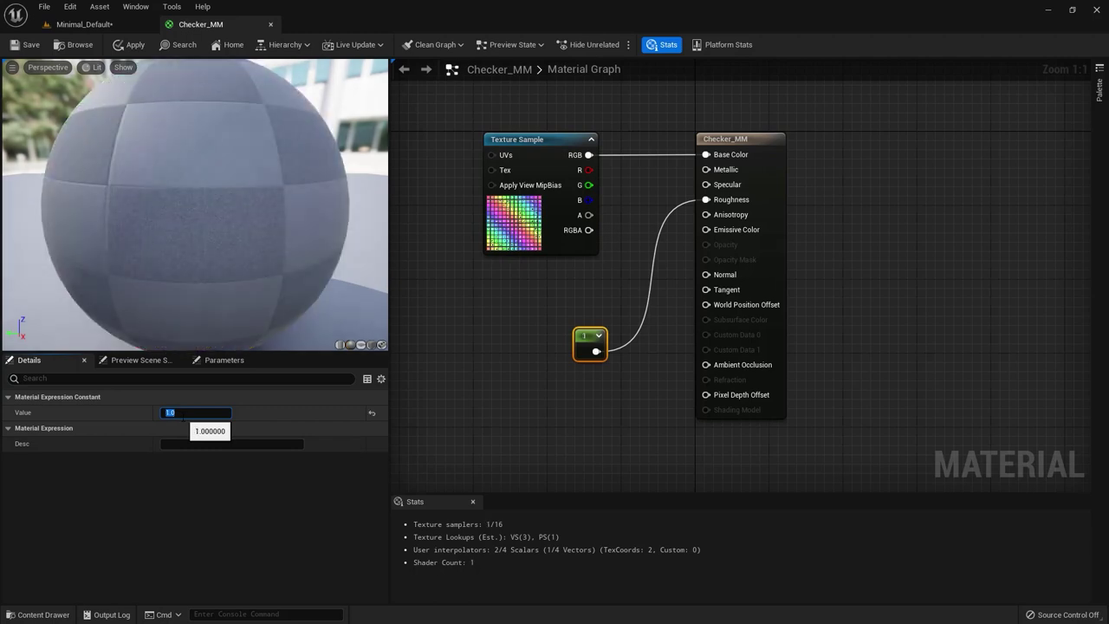
{"action": "left_click", "coordinate": [127, 48]}
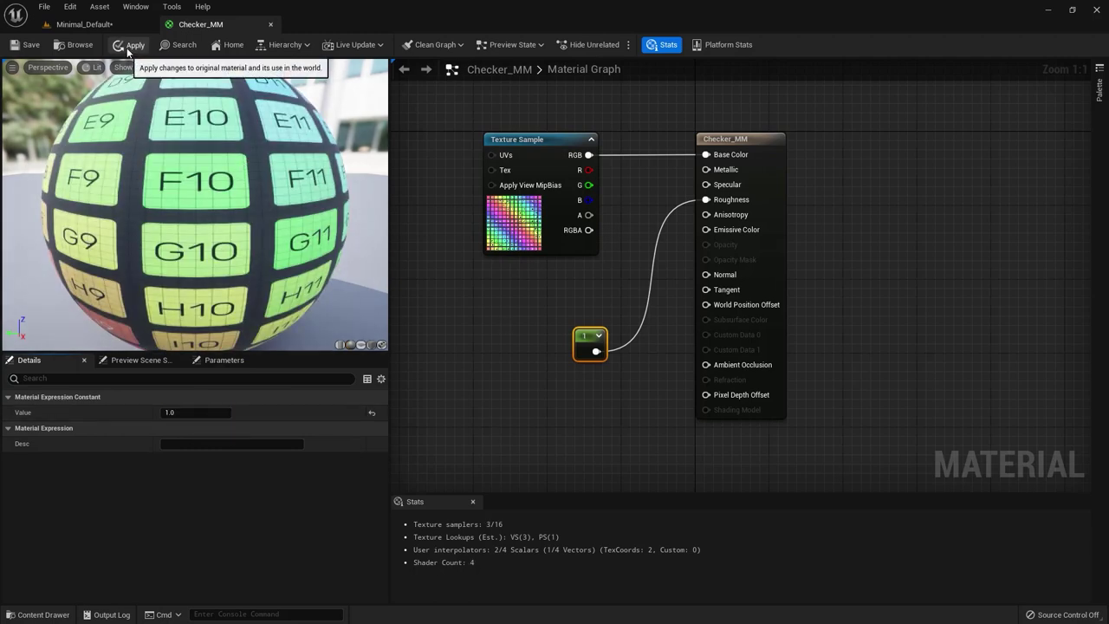
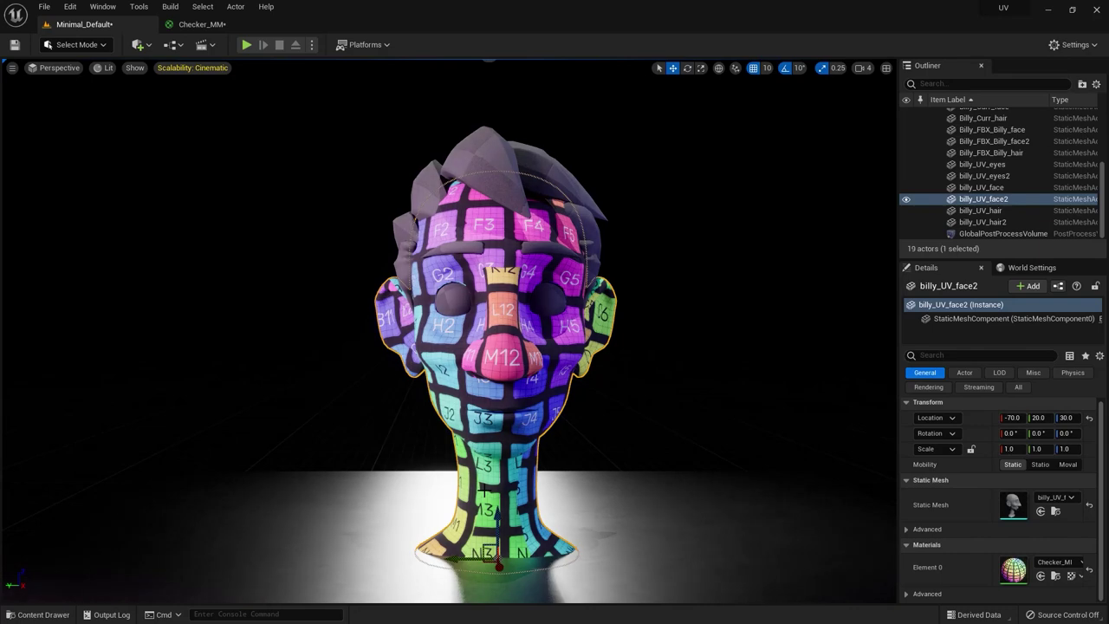
{"action": "left_click_drag", "start_coordinate": [476, 424], "coordinate": [455, 364], "text": "alt"}
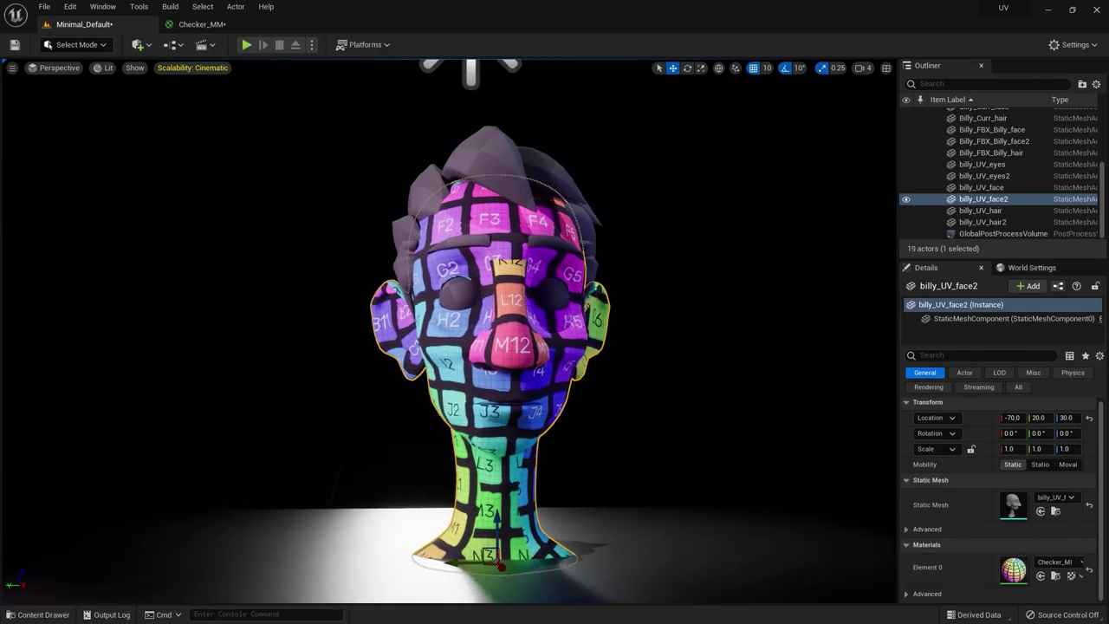
{"action": "left_click_drag", "start_coordinate": [475, 509], "coordinate": [446, 510], "text": "alt"}
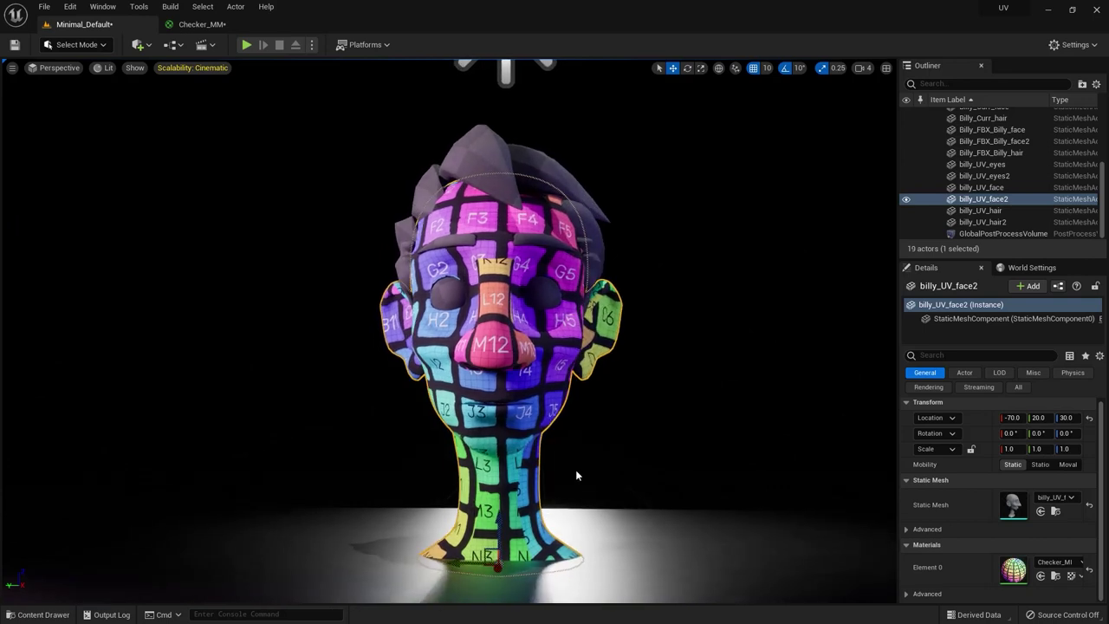
{"action": "left_click_drag", "start_coordinate": [575, 469], "coordinate": [583, 482], "text": "alt"}
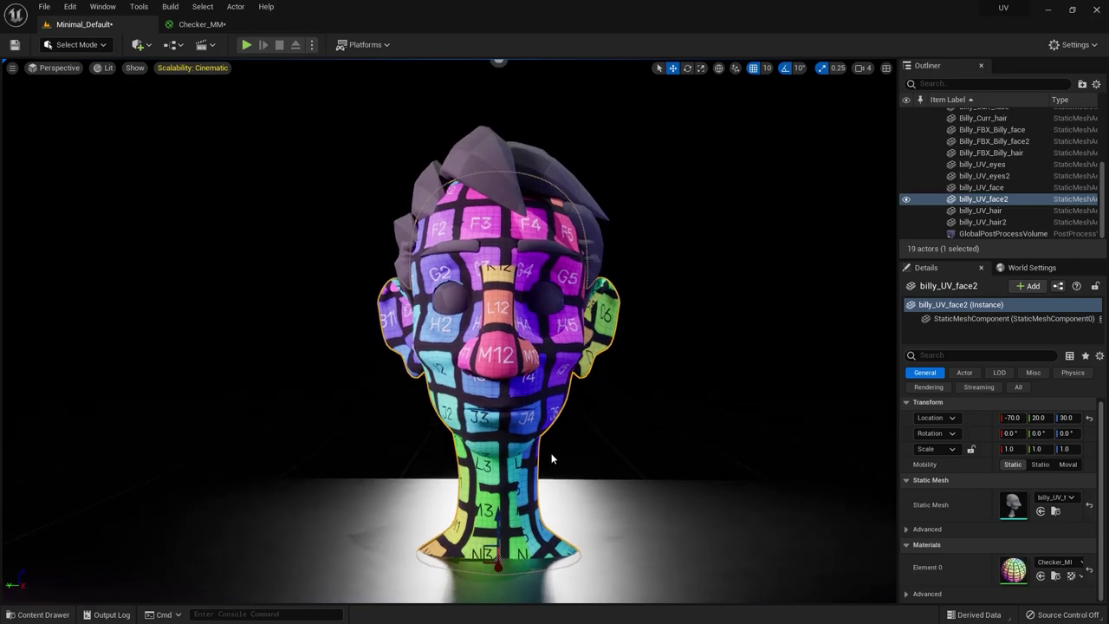
{"action": "mouse_move", "coordinate": [553, 459]}
{"action": "right_mouse_down", "text": "alt"}
{"action": "mouse_move", "coordinate": [511, 460]}
{"action": "mouse_move", "coordinate": [546, 459]}
{"action": "right_mouse_up", "text": "alt"}
{"action": "left_click_drag", "start_coordinate": [537, 457], "coordinate": [583, 485], "text": "alt"}
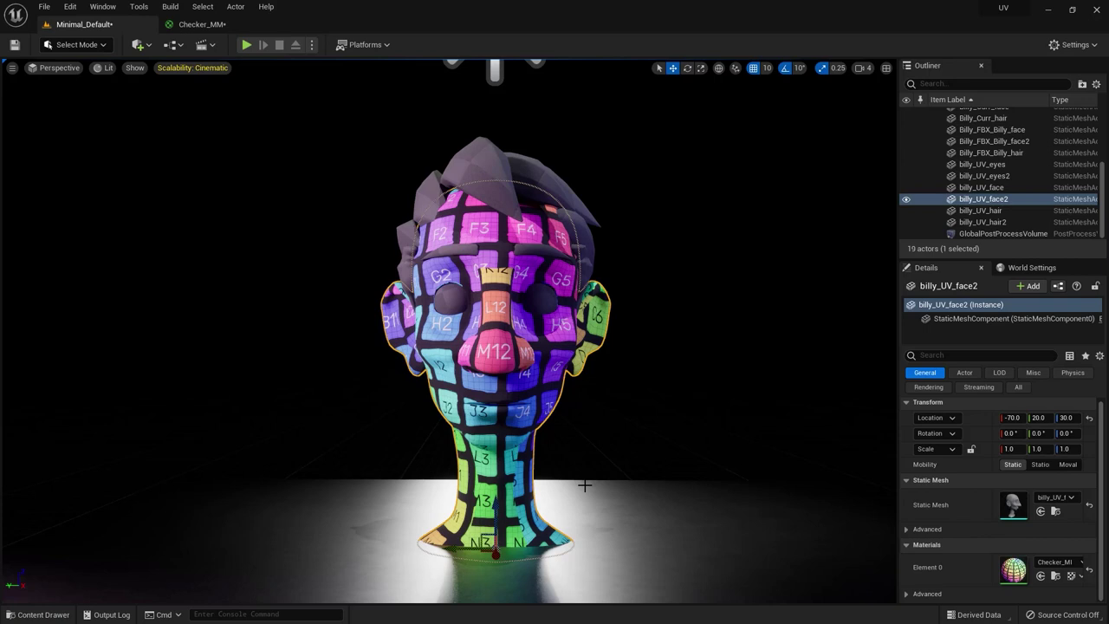
Open the project's plugin browser and search for UV to check the UVEditor plugin
{"action": "left_click", "coordinate": [1074, 45]}
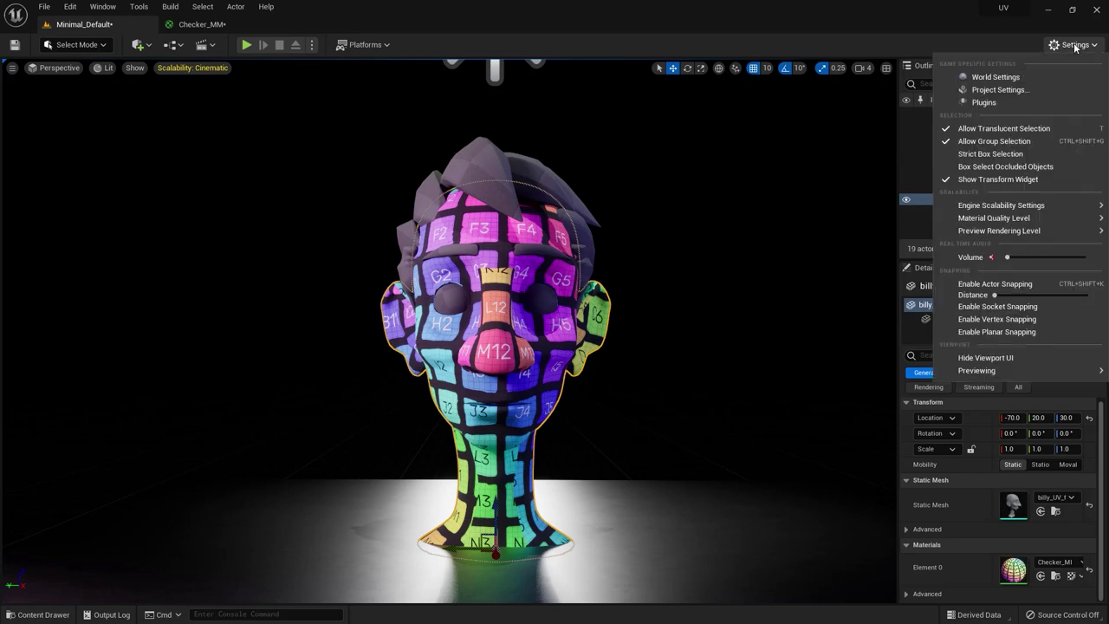
{"action": "left_click", "coordinate": [983, 103]}
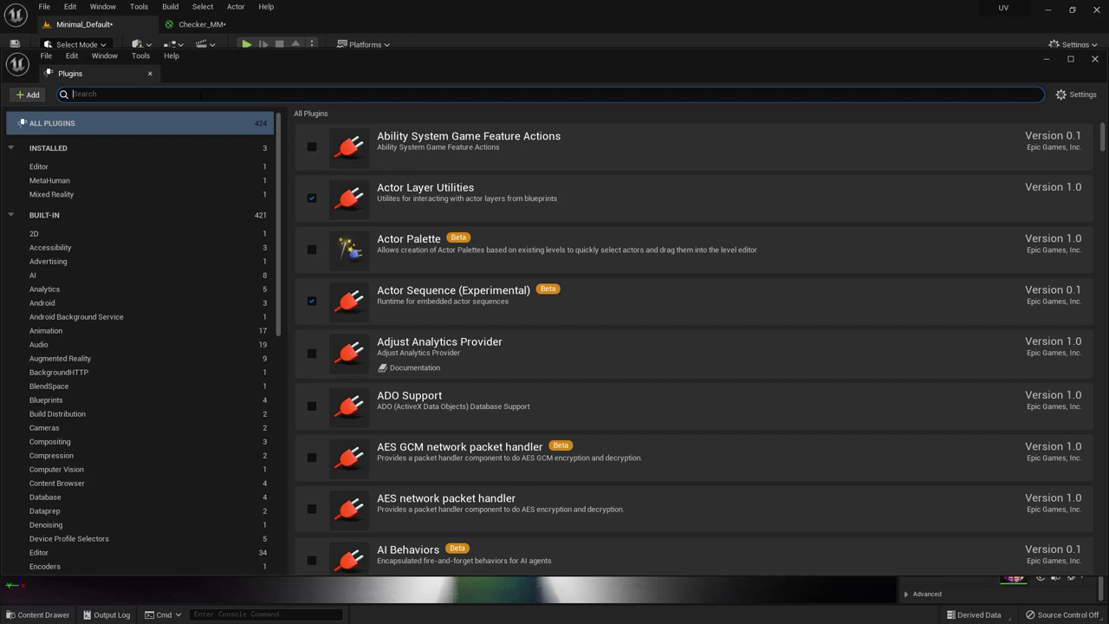
{"action": "type", "text": "UV"}
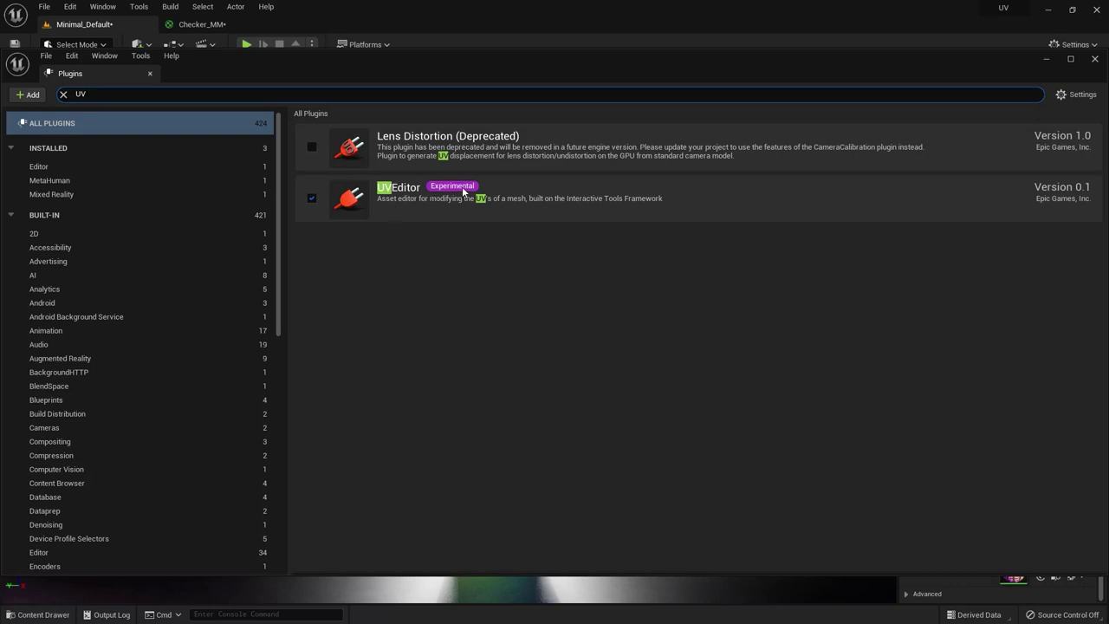
{"action": "mouse_move", "coordinate": [457, 191]}
Replace the plugin search with Modeling to look up the modeling tools plugin
{"action": "key", "text": "BackSpace"}
{"action": "key", "text": "BackSpace"}
{"action": "type", "text": "M"}
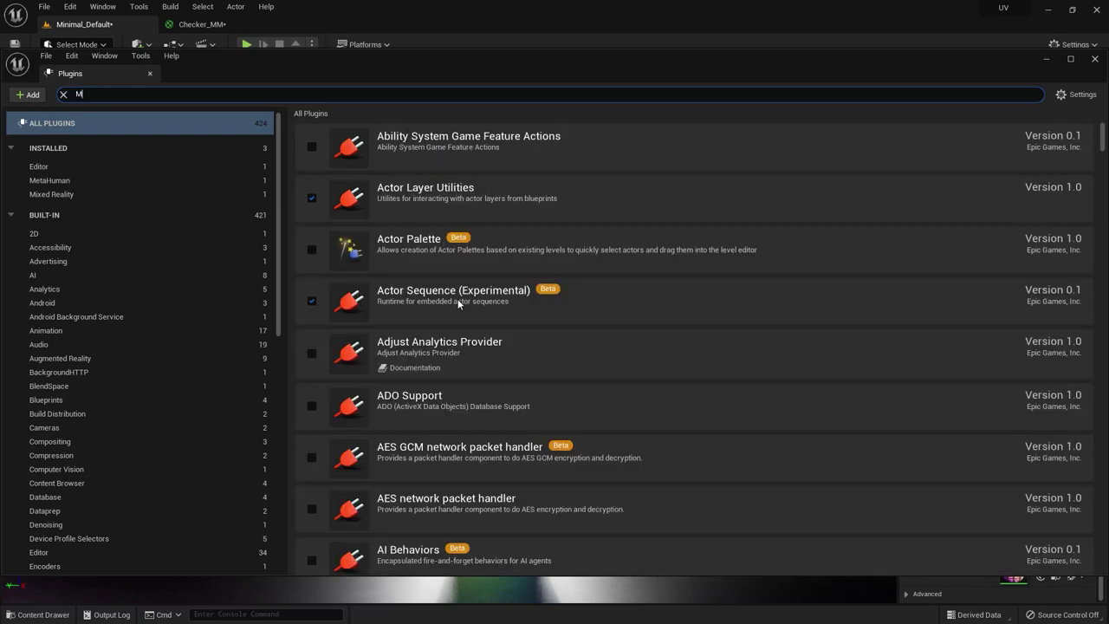
{"action": "type", "text": "odeling"}
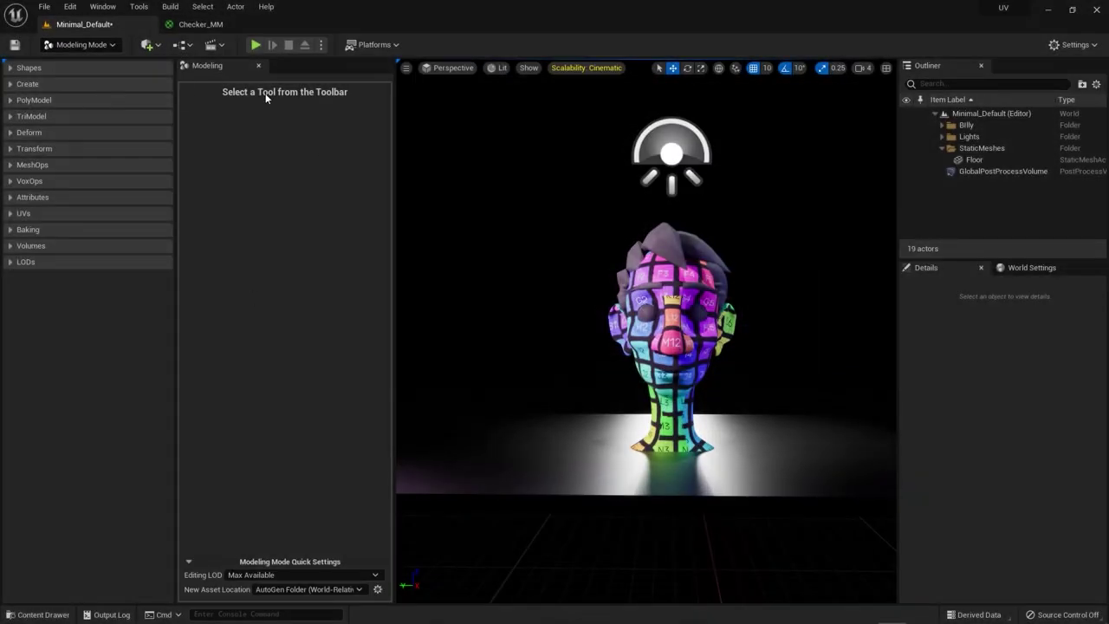
Set the level editor to Modeling mode and open the billy_UV_face2 head's static mesh in its asset editor
{"action": "left_click", "coordinate": [82, 50]}
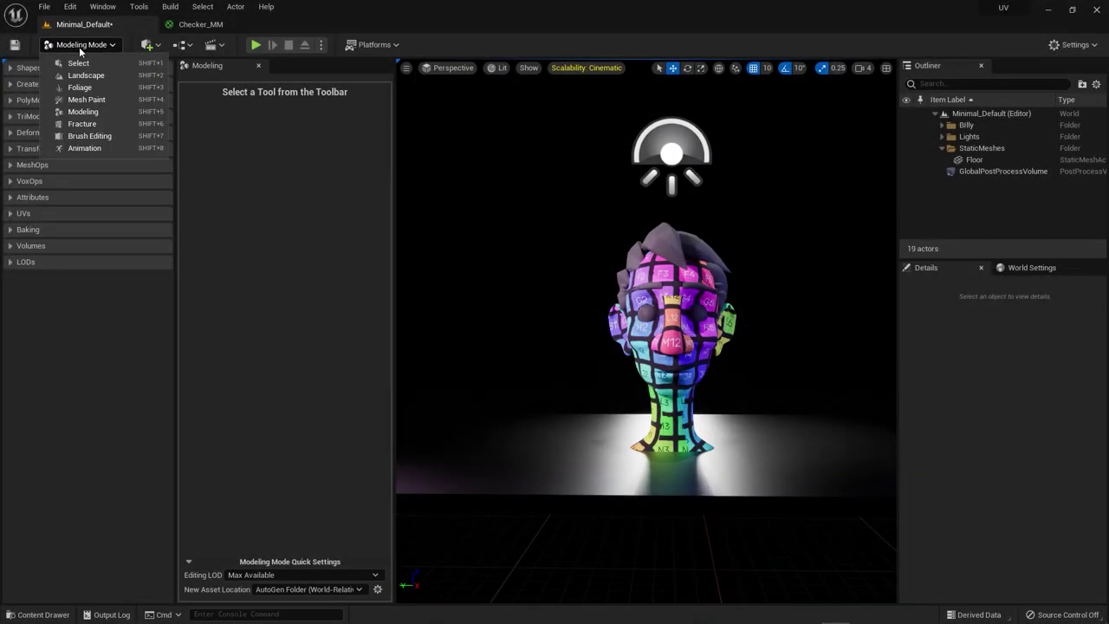
{"action": "left_click", "coordinate": [82, 111]}
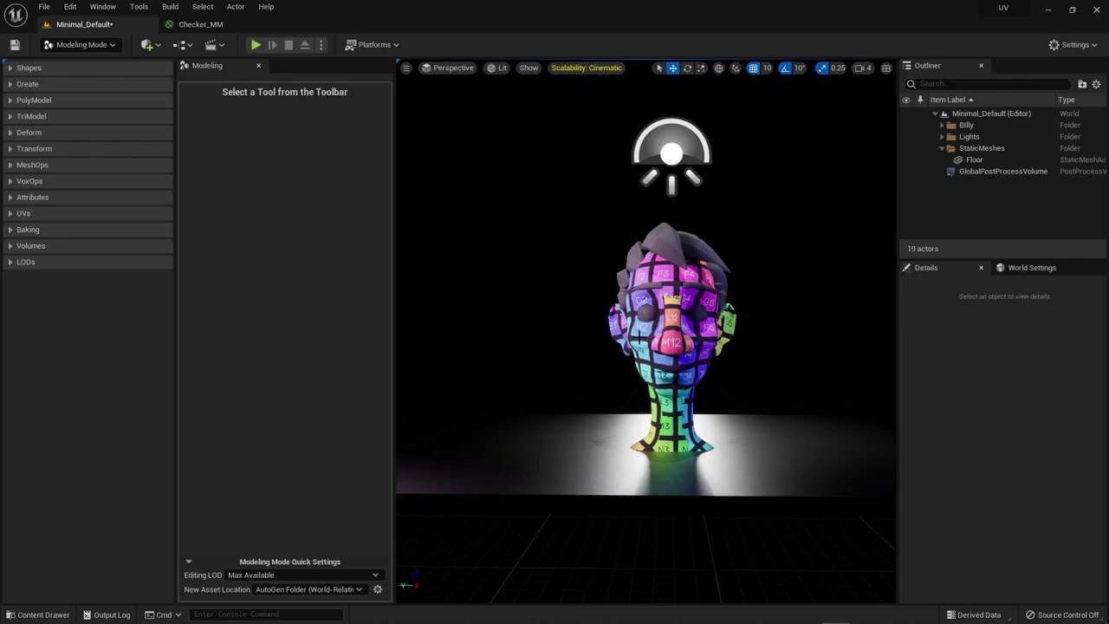
{"action": "left_click", "coordinate": [639, 337]}
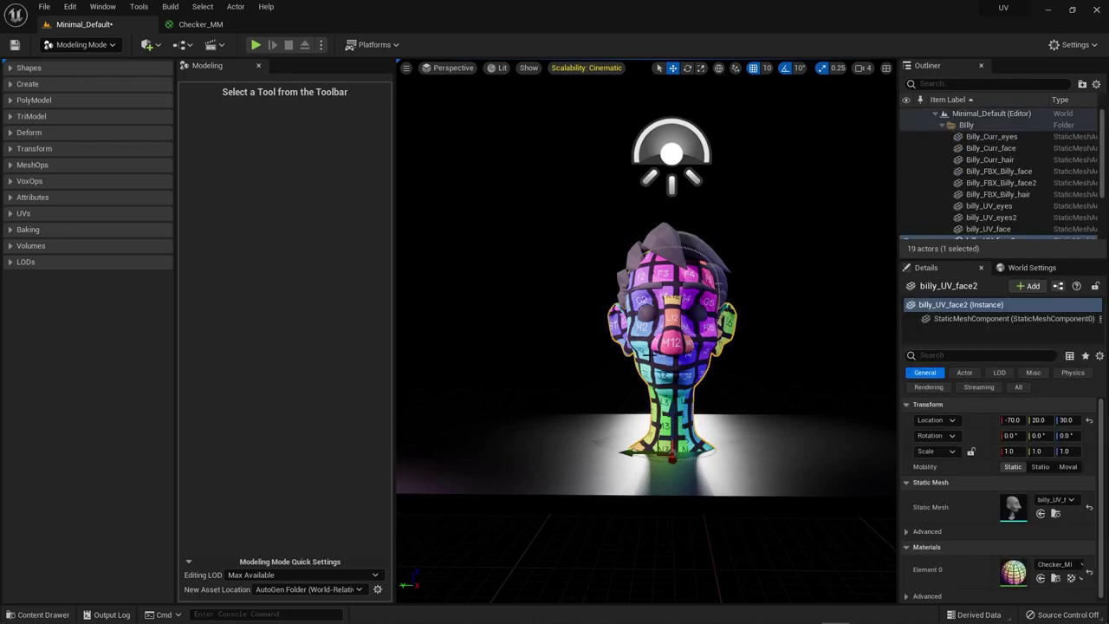
{"action": "key", "text": "ctrl+e"}
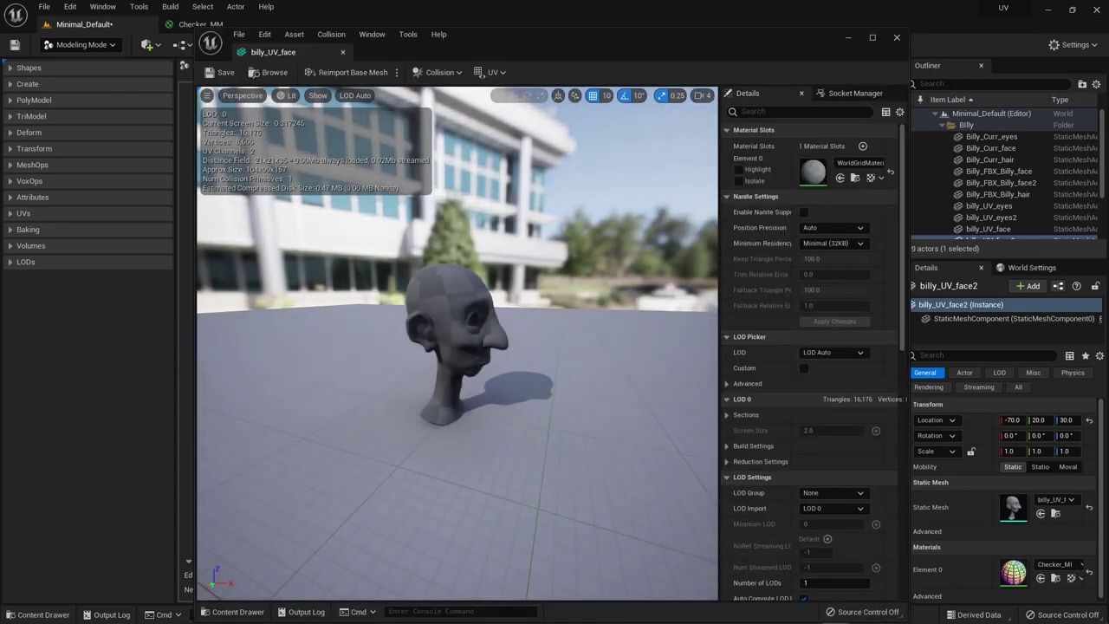
View the billy_UV_face mesh from the front and overlay its UV Channel 0 on the preview
{"action": "scroll", "coordinate": [465, 350], "scroll_direction": "up", "scroll_amount": 5}
{"action": "left_click_drag", "start_coordinate": [557, 400], "coordinate": [714, 387]}
{"action": "left_click_drag", "start_coordinate": [289, 427], "coordinate": [498, 408]}
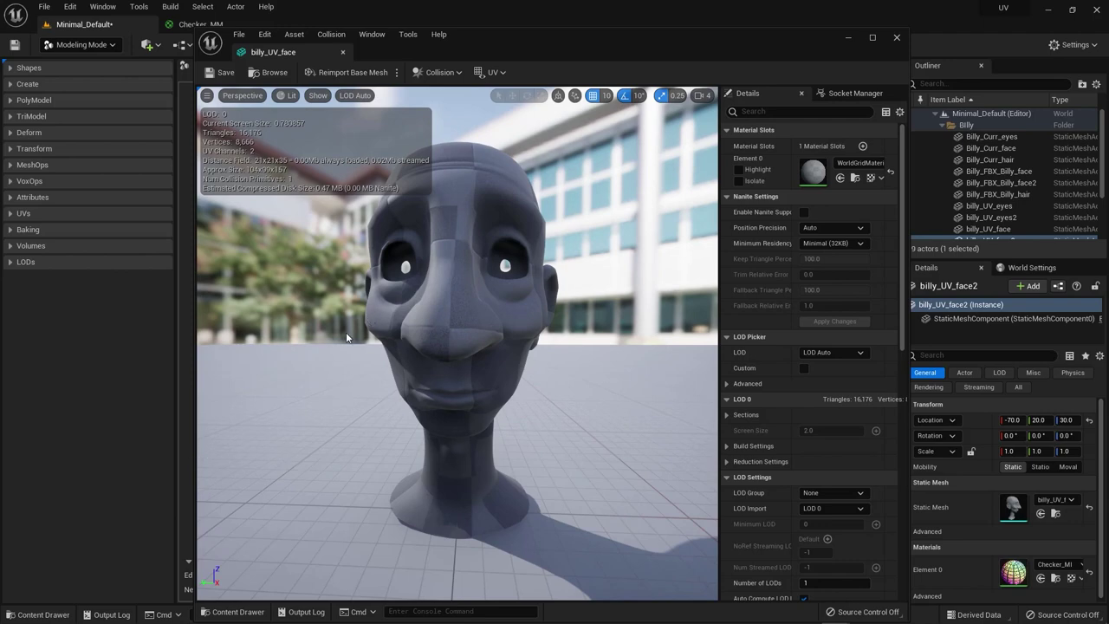
{"action": "scroll", "coordinate": [346, 333], "scroll_direction": "down", "scroll_amount": 4}
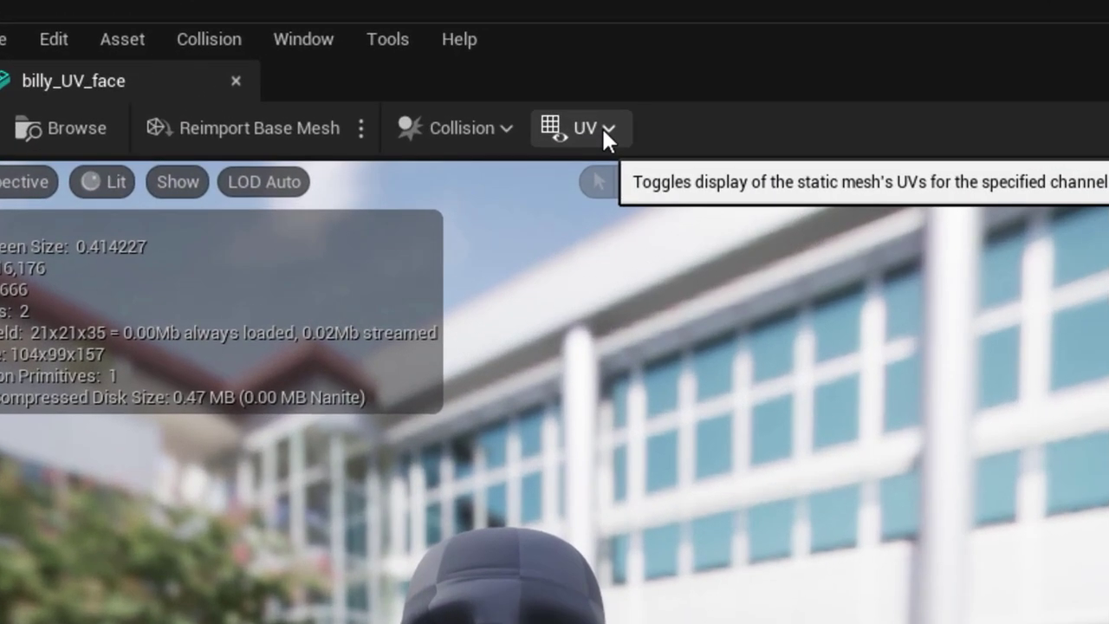
{"action": "left_click", "coordinate": [501, 74]}
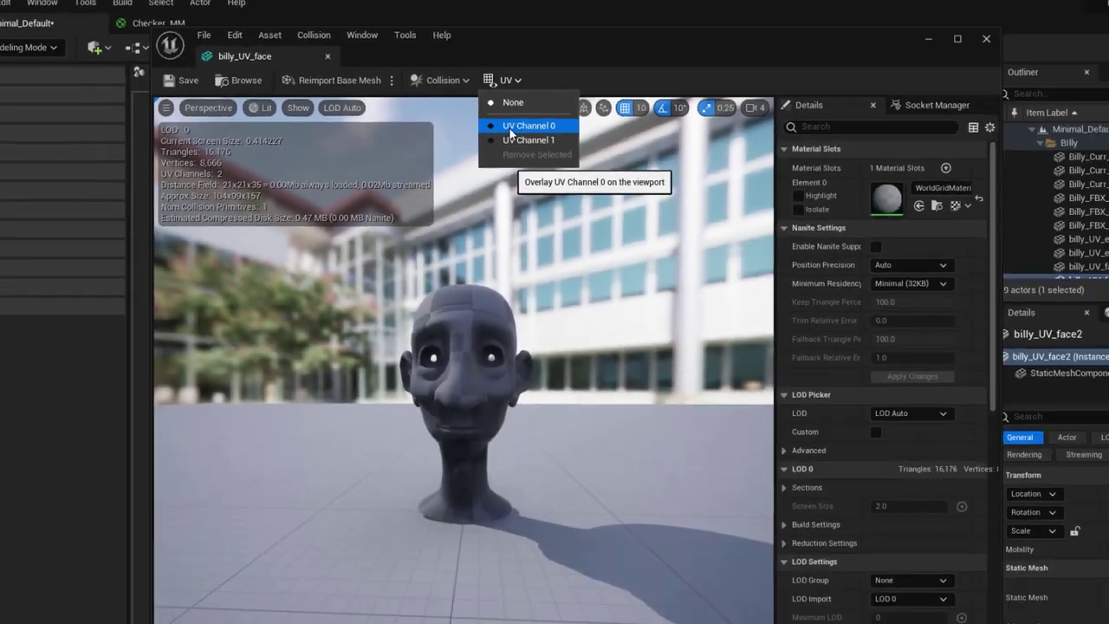
{"action": "left_click", "coordinate": [581, 206]}
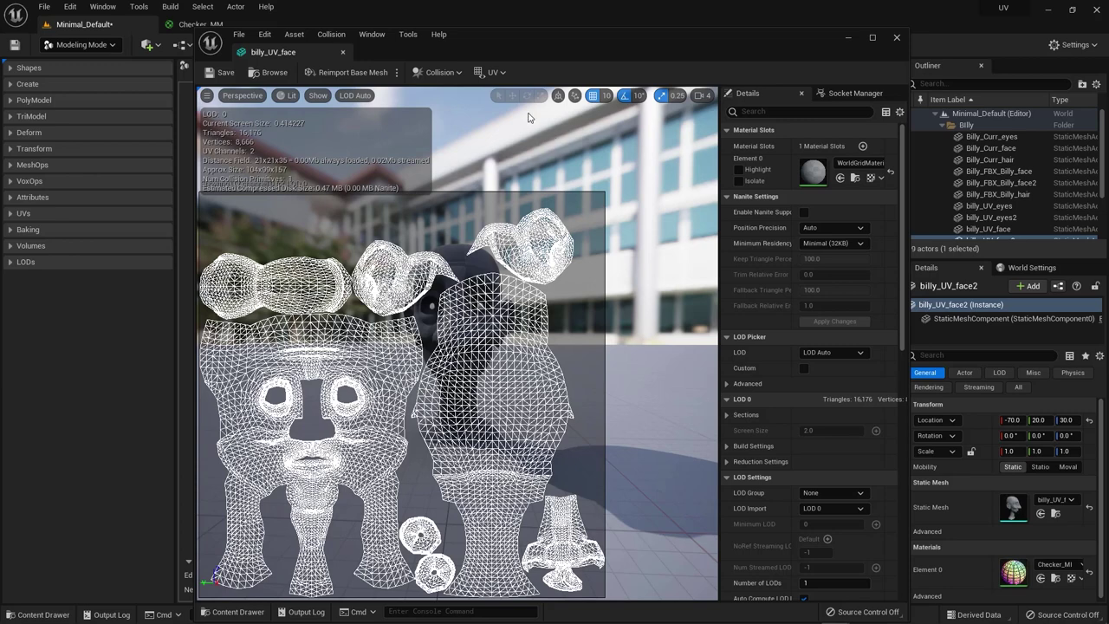
Overlay UV Channel 1 of the billy_UV_face mesh to examine its second UV set
{"action": "left_click", "coordinate": [491, 72]}
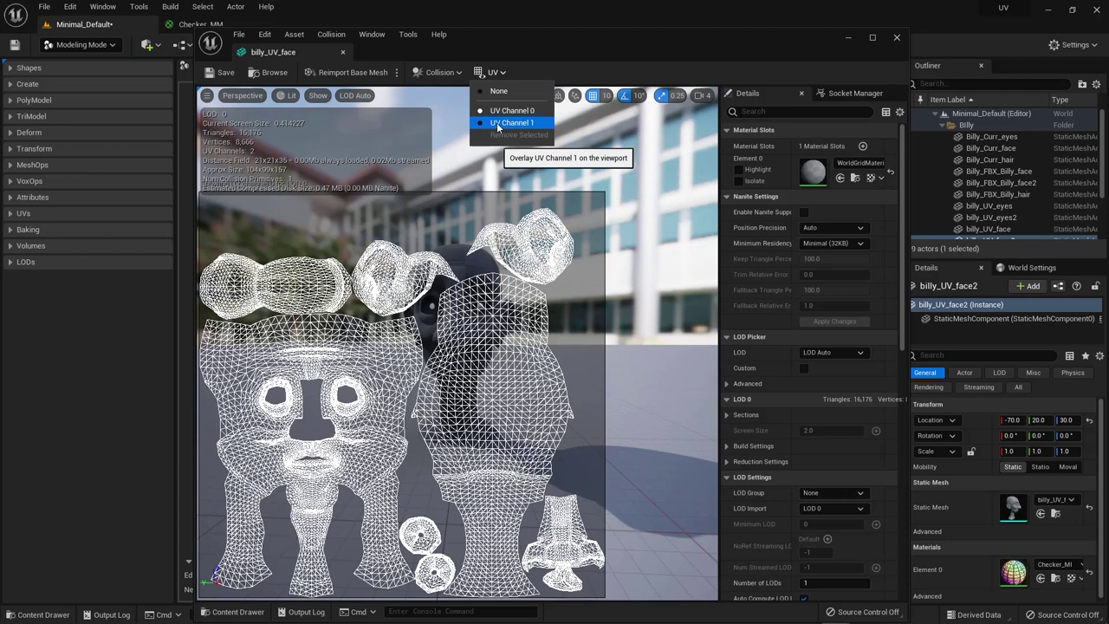
{"action": "left_click", "coordinate": [499, 123]}
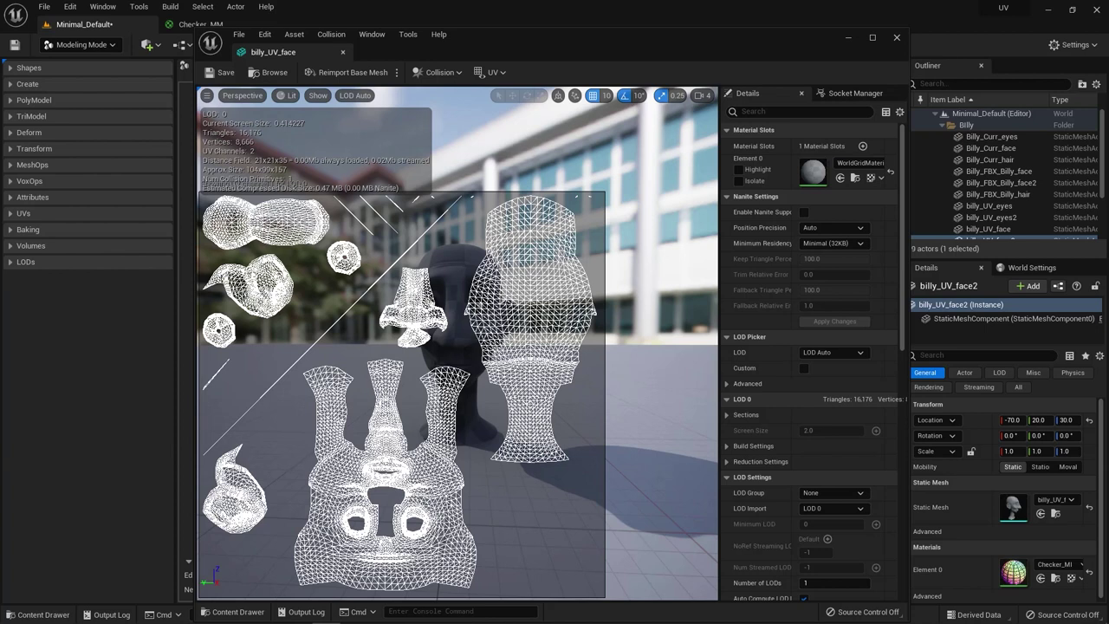
{"action": "left_click", "coordinate": [500, 73]}
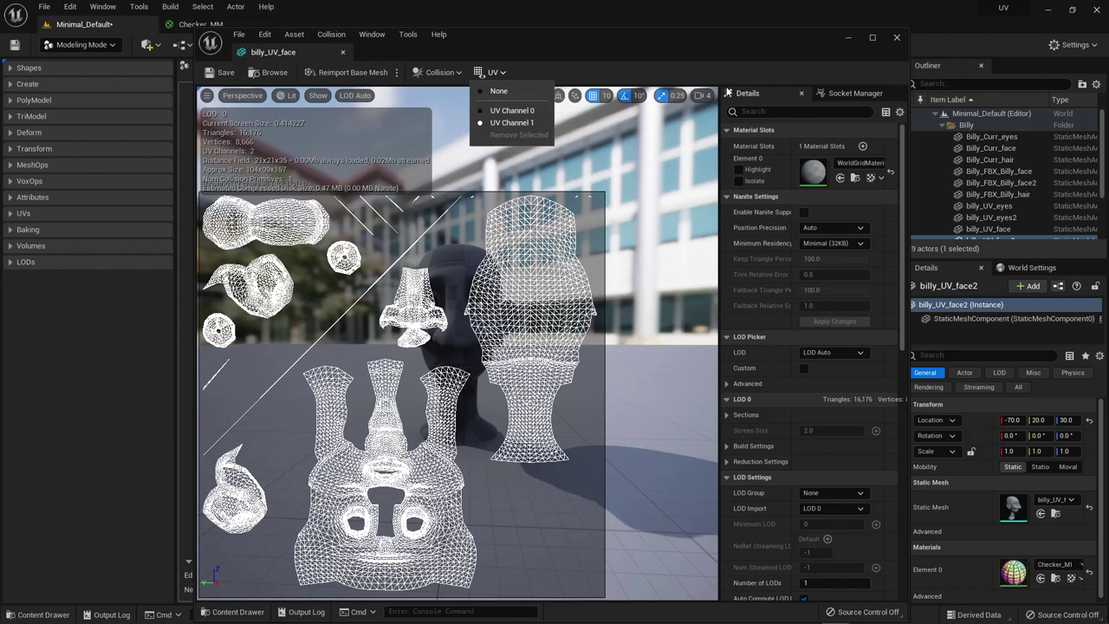
Move the mesh editor window aside, select the RectLight and look through the level's lighting build options, including Lighting Info
{"action": "left_click_drag", "start_coordinate": [700, 53], "coordinate": [454, 457]}
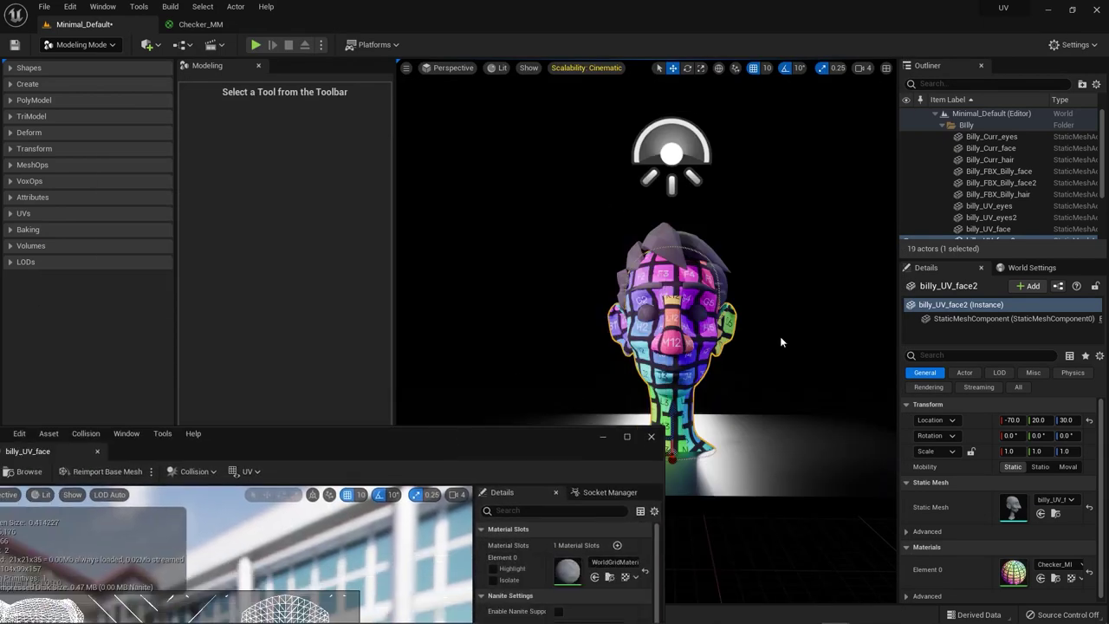
{"action": "scroll", "coordinate": [401, 257], "scroll_direction": "down", "scroll_amount": 1}
{"action": "left_click", "coordinate": [406, 250]}
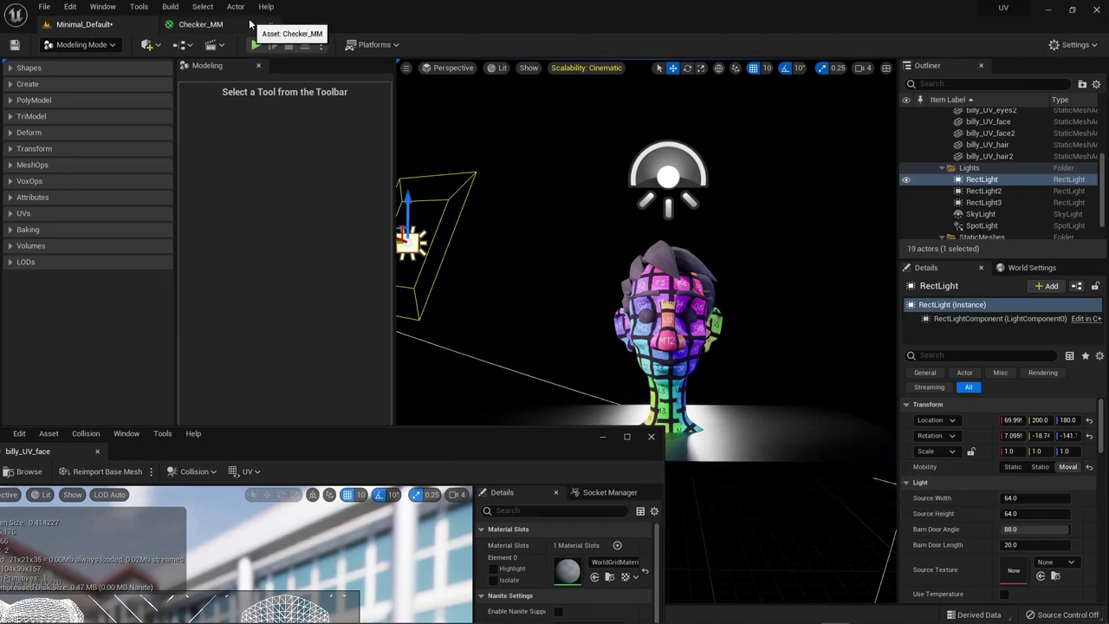
{"action": "left_click", "coordinate": [173, 7]}
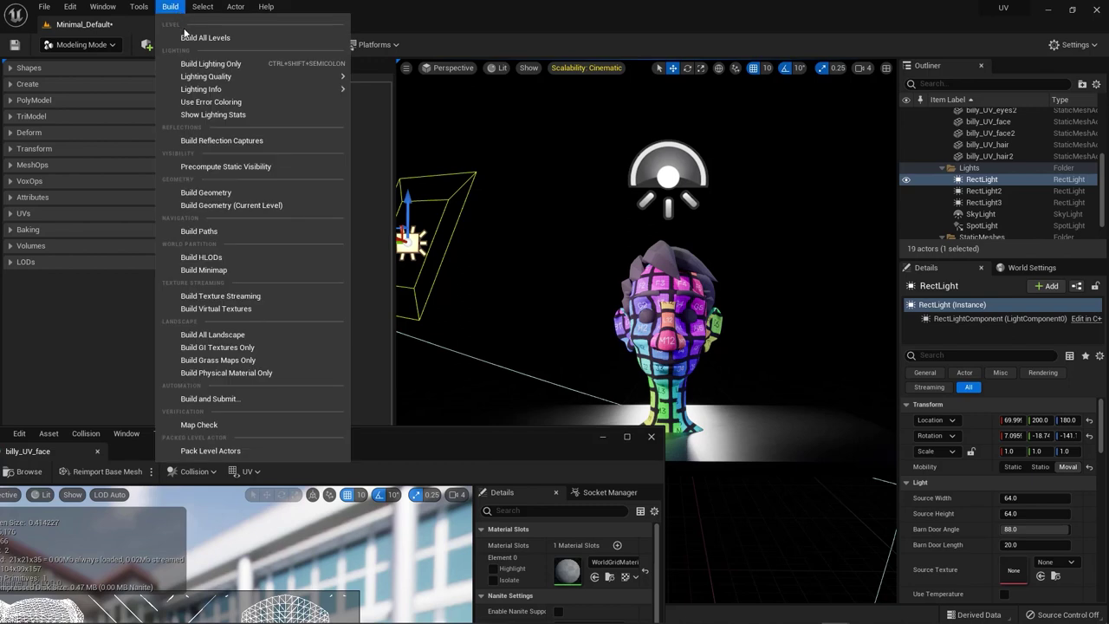
{"action": "mouse_move", "coordinate": [229, 89]}
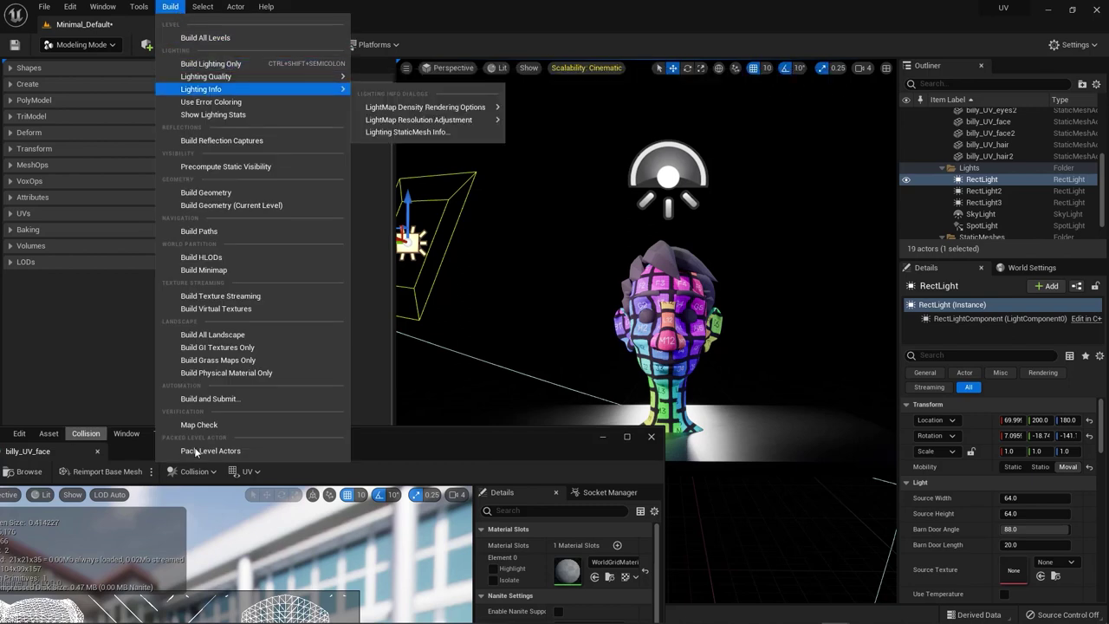
{"action": "left_click", "coordinate": [411, 439]}
Bring the mesh editor back into view, show UV Channel 0 again and close the editor
{"action": "left_click_drag", "start_coordinate": [410, 439], "coordinate": [621, 114]}
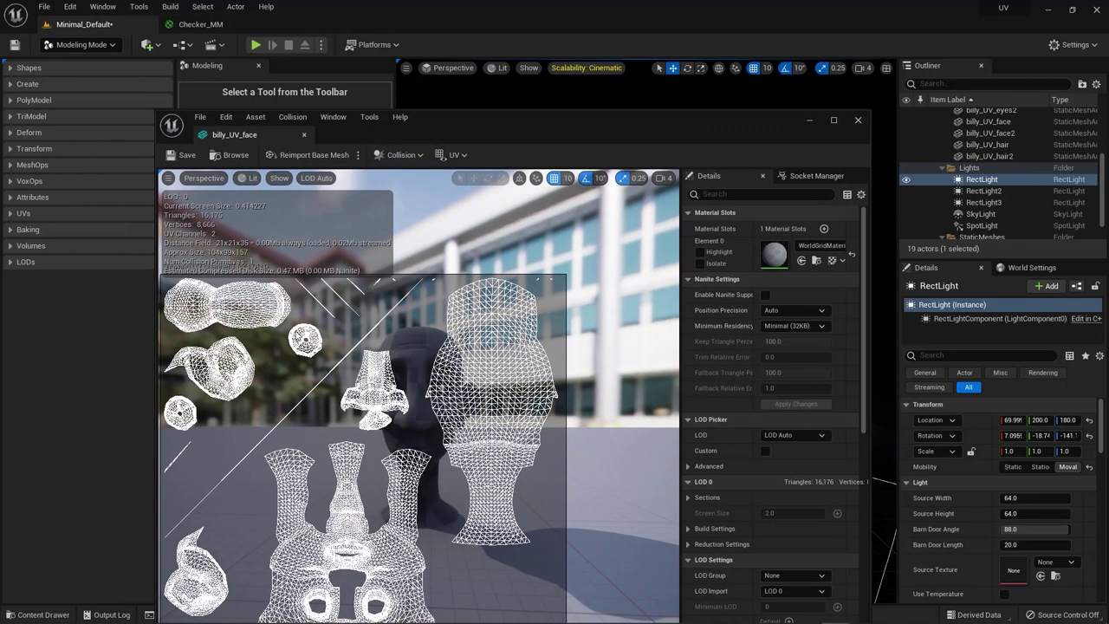
{"action": "left_click_drag", "start_coordinate": [487, 126], "coordinate": [493, 97]}
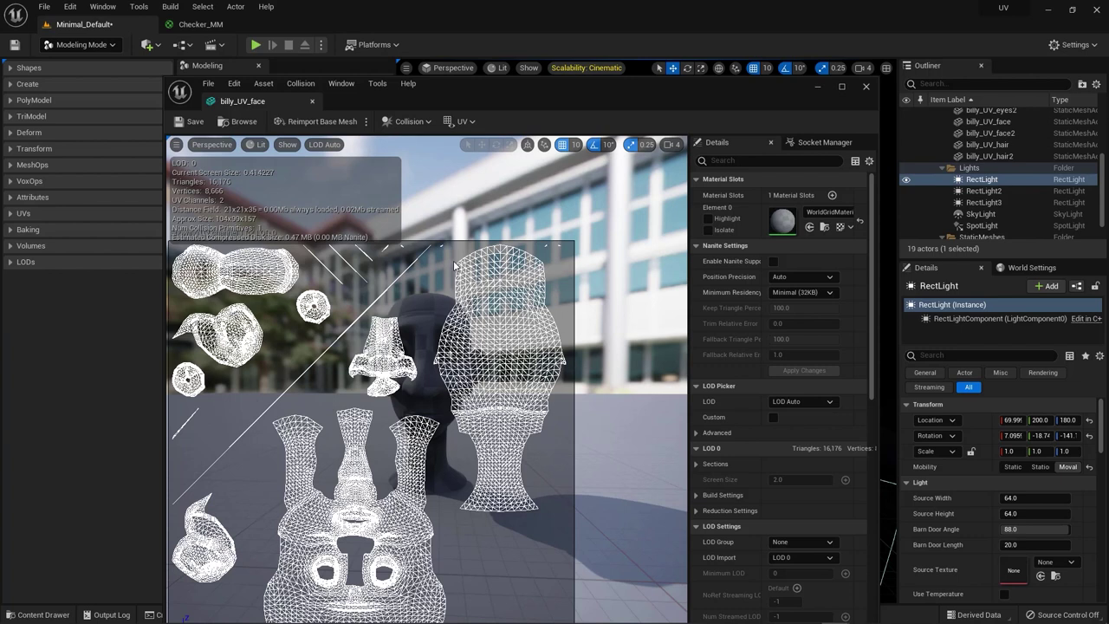
{"action": "left_click_drag", "start_coordinate": [482, 101], "coordinate": [486, 33]}
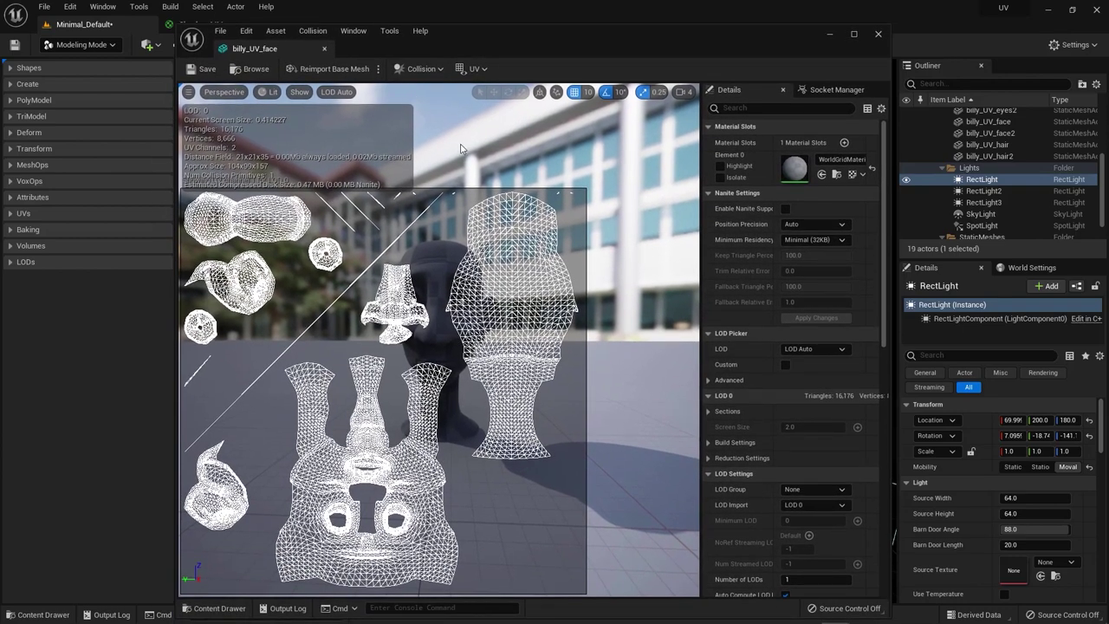
{"action": "left_click", "coordinate": [472, 68]}
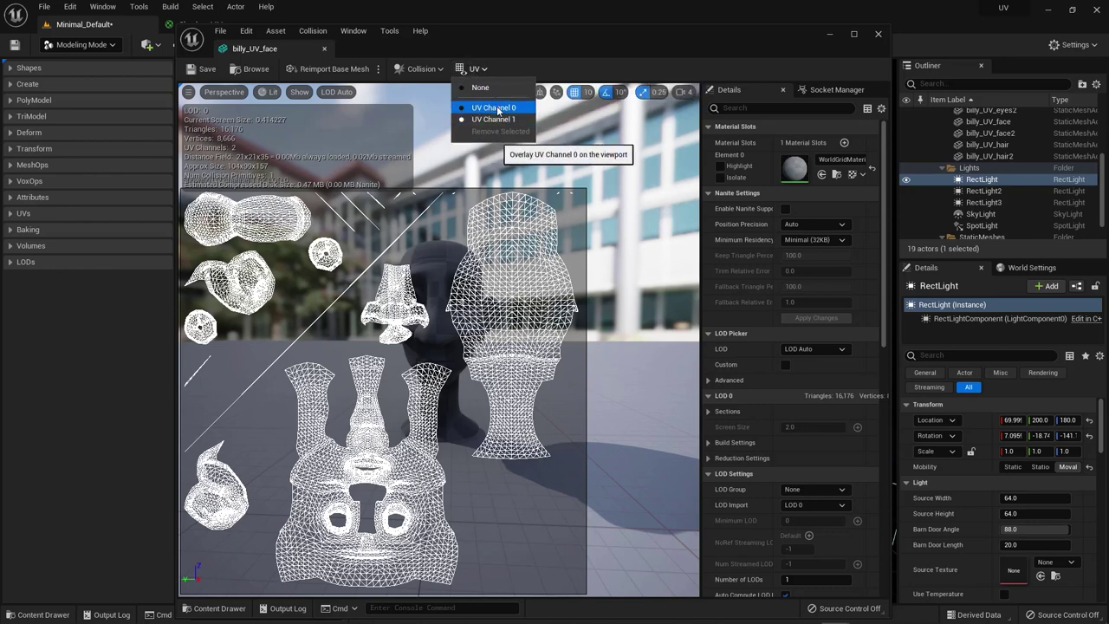
{"action": "left_click", "coordinate": [493, 119]}
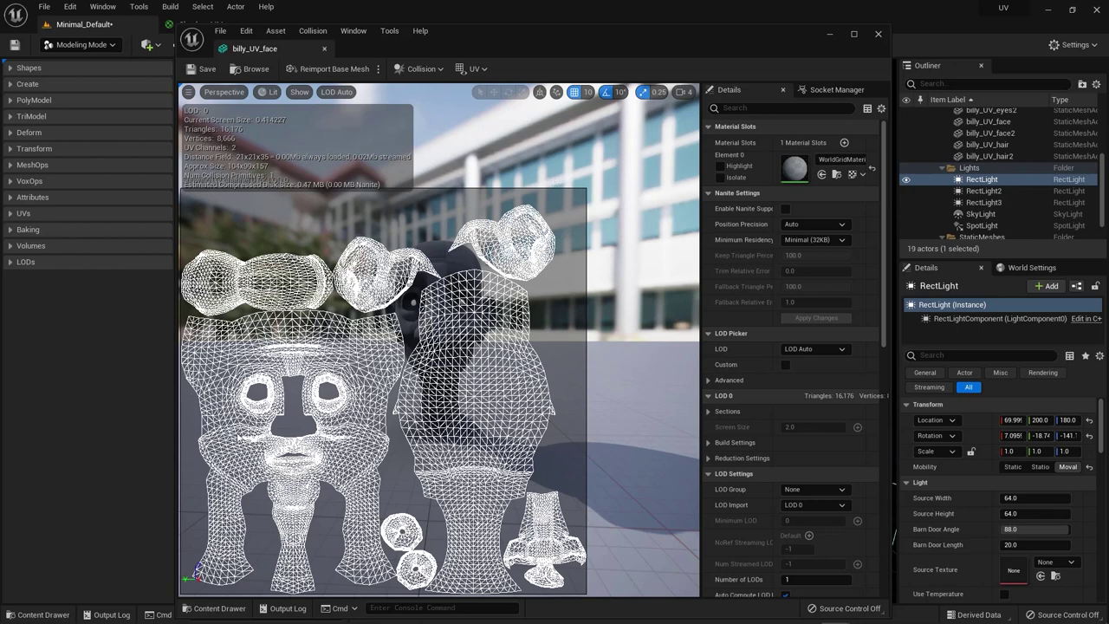
{"action": "left_click", "coordinate": [878, 34]}
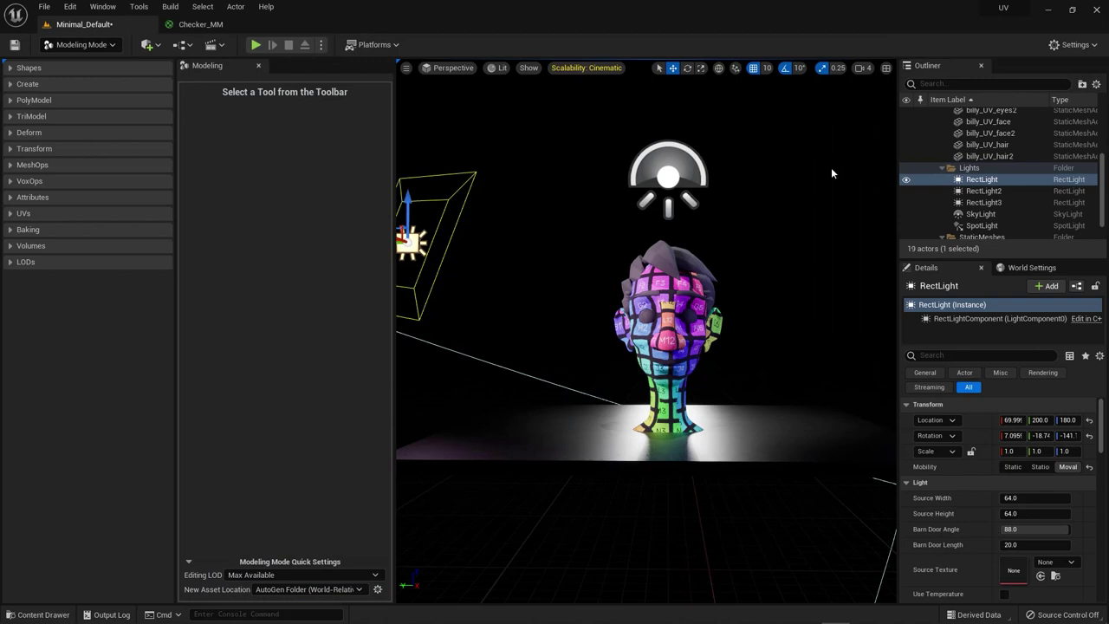
Start the UV Layout tool on the checkered head mesh and examine its Repack preview for UV 0
{"action": "left_click", "coordinate": [661, 385]}
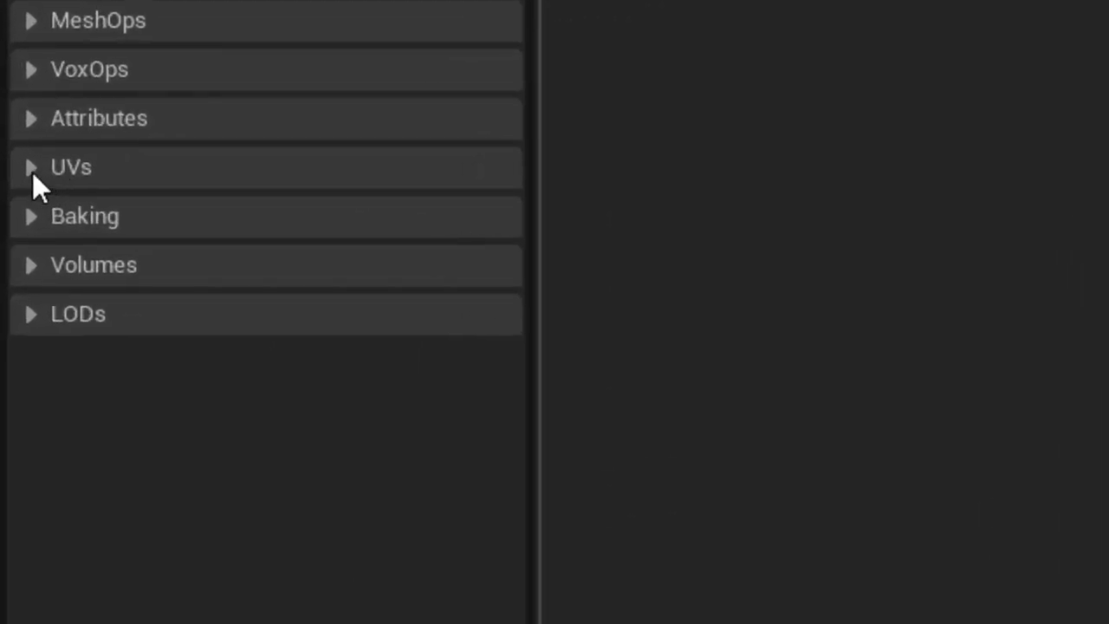
{"action": "left_click", "coordinate": [11, 214]}
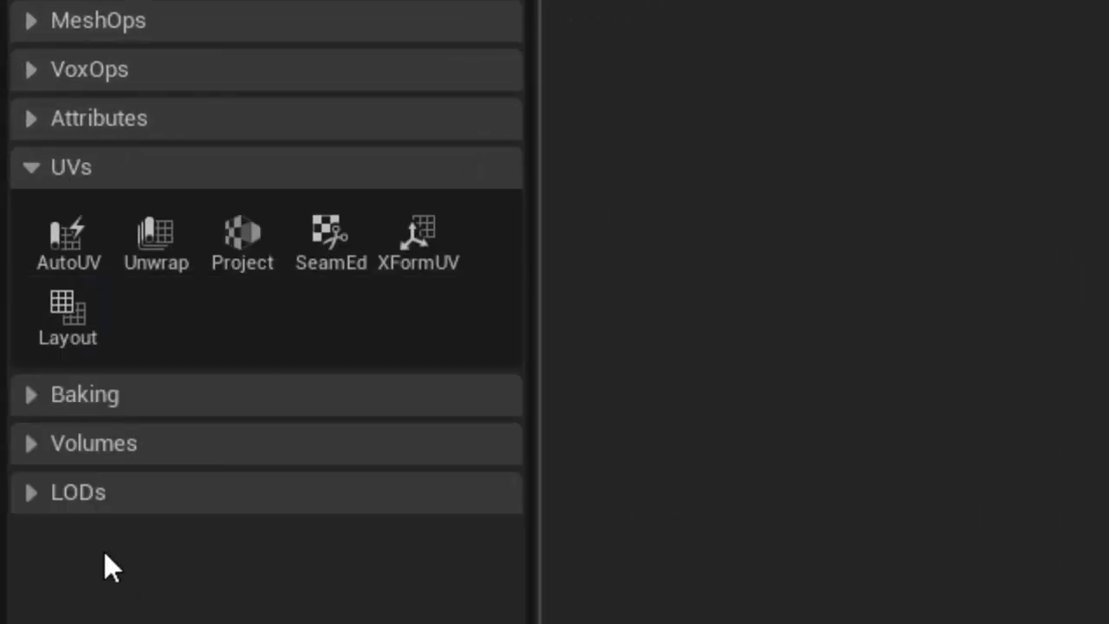
{"action": "left_click", "coordinate": [49, 323]}
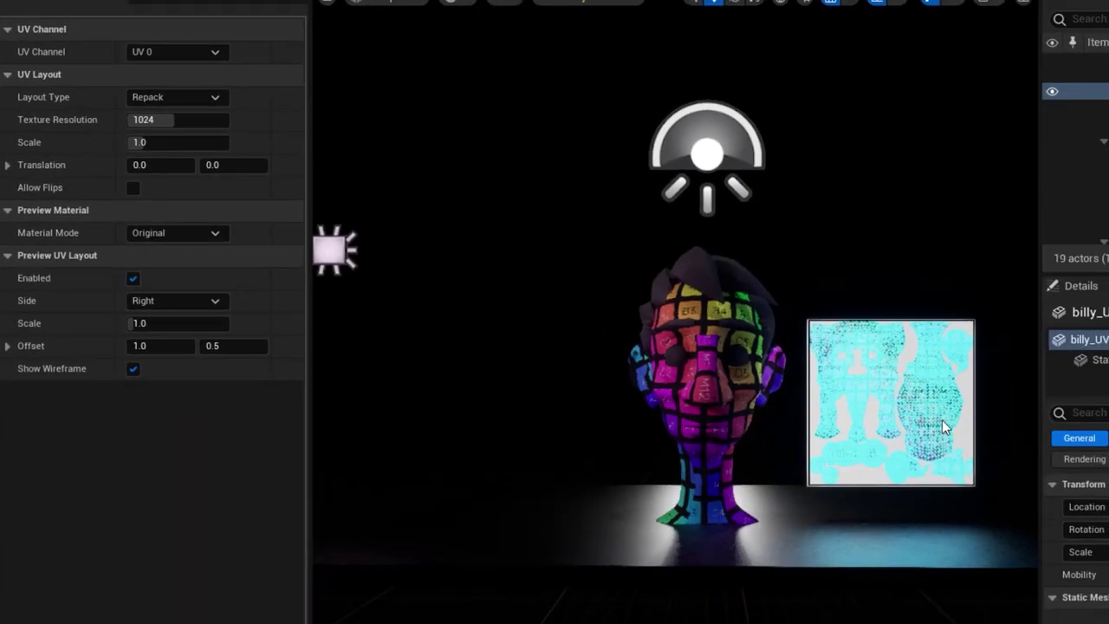
{"action": "scroll", "coordinate": [864, 435], "scroll_direction": "up", "scroll_amount": 5}
{"action": "middle_click_drag", "start_coordinate": [864, 435], "coordinate": [1005, 414]}
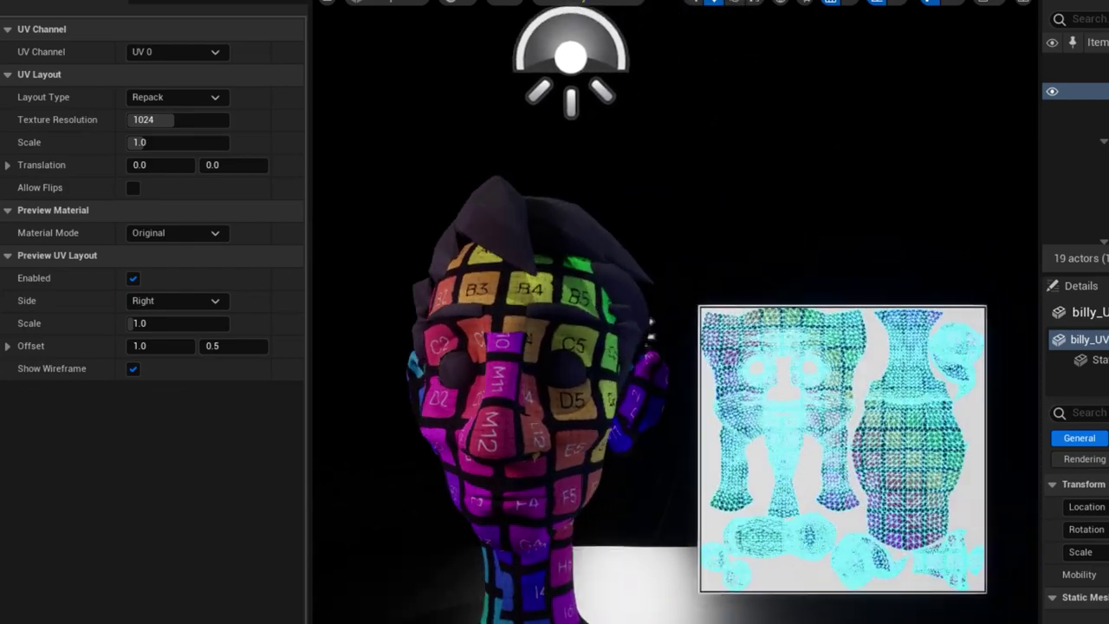
{"action": "right_click_drag", "start_coordinate": [784, 470], "coordinate": [754, 470]}
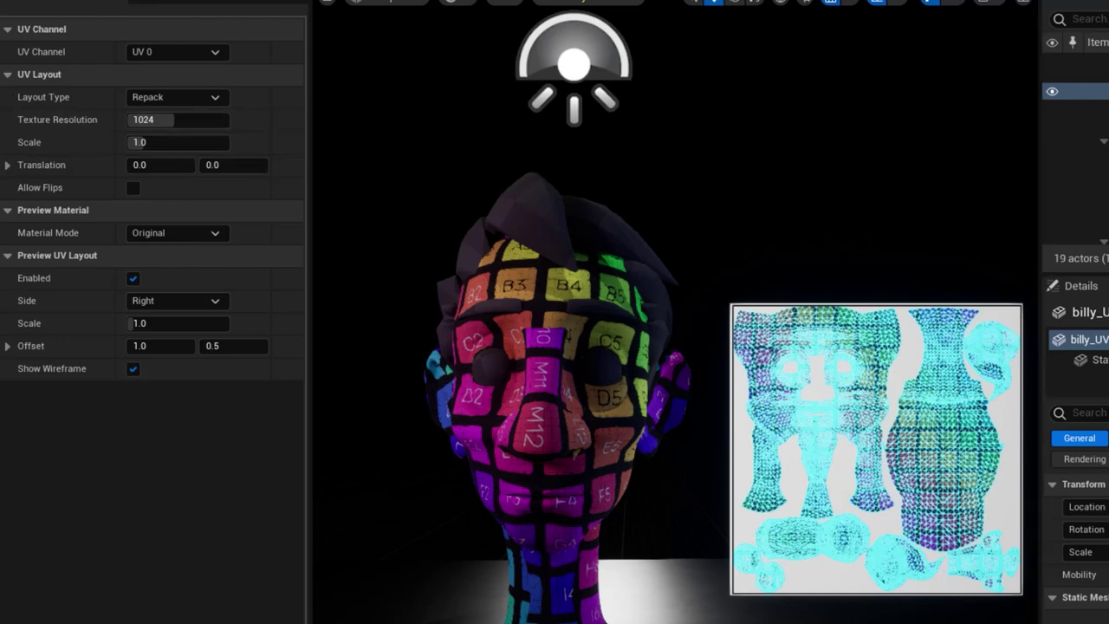
Compare the Transform, Repack and Stack layout types for UV 0 on the checkered head mesh, finishing on Stack
{"action": "left_click", "coordinate": [172, 103]}
{"action": "left_click", "coordinate": [172, 115]}
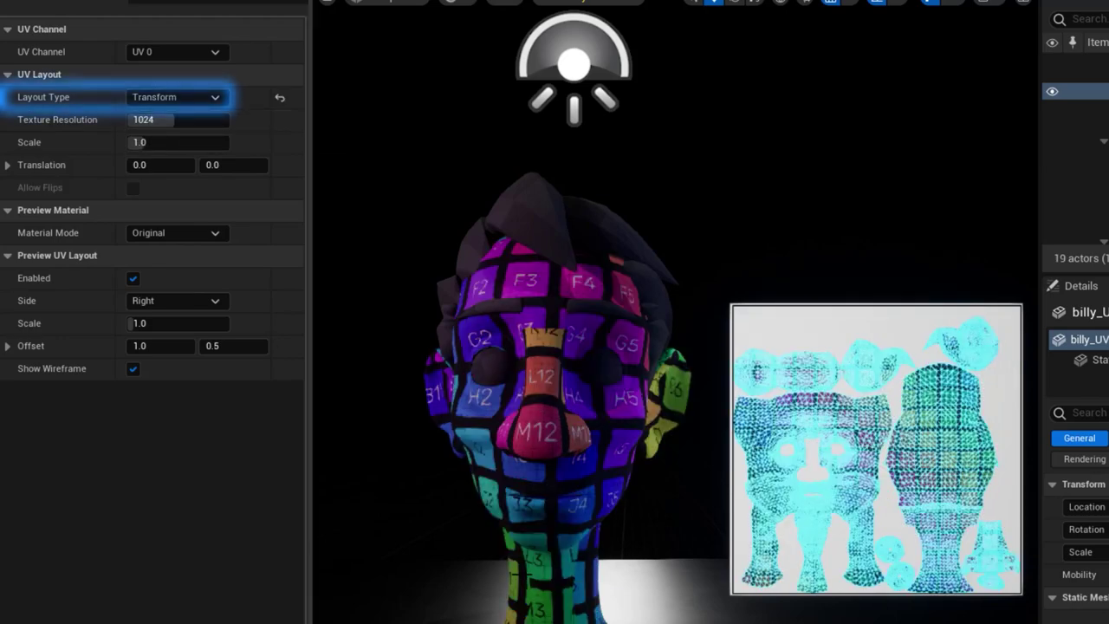
{"action": "mouse_move", "coordinate": [606, 347]}
{"action": "left_mouse_down", "text": "alt"}
{"action": "mouse_move", "coordinate": [620, 342]}
{"action": "mouse_move", "coordinate": [607, 334]}
{"action": "left_mouse_up", "text": "alt"}
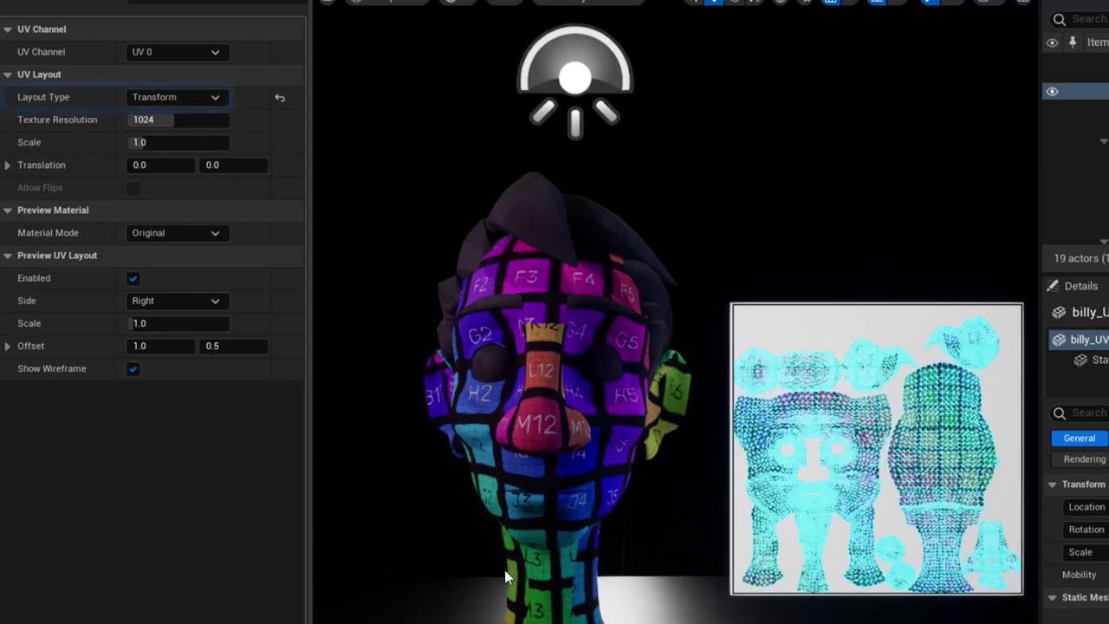
{"action": "left_click", "coordinate": [162, 102]}
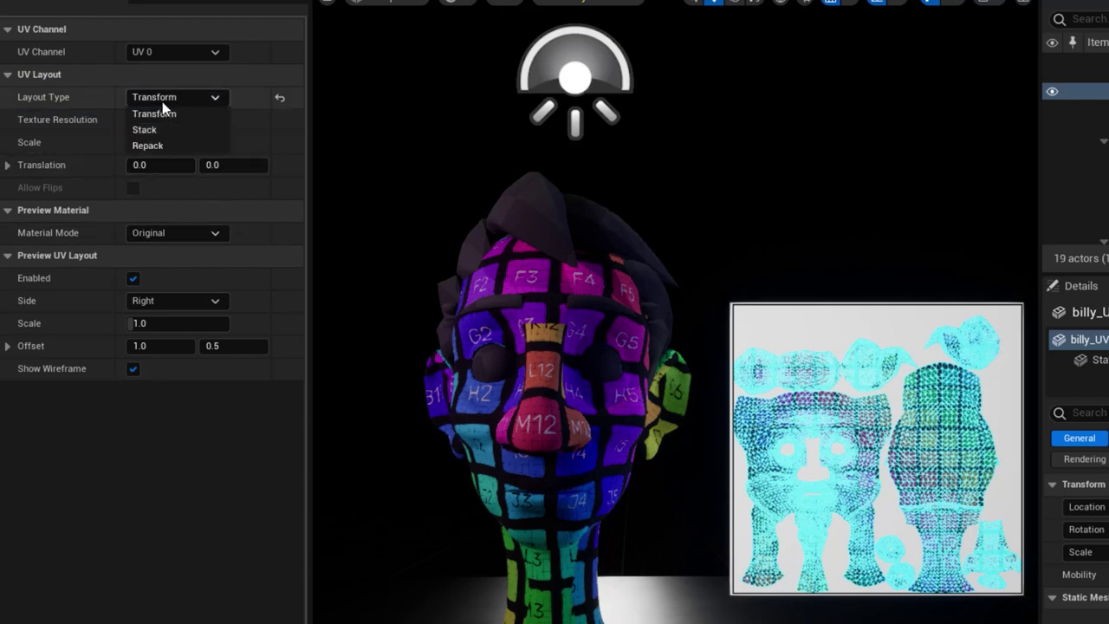
{"action": "left_click", "coordinate": [166, 147]}
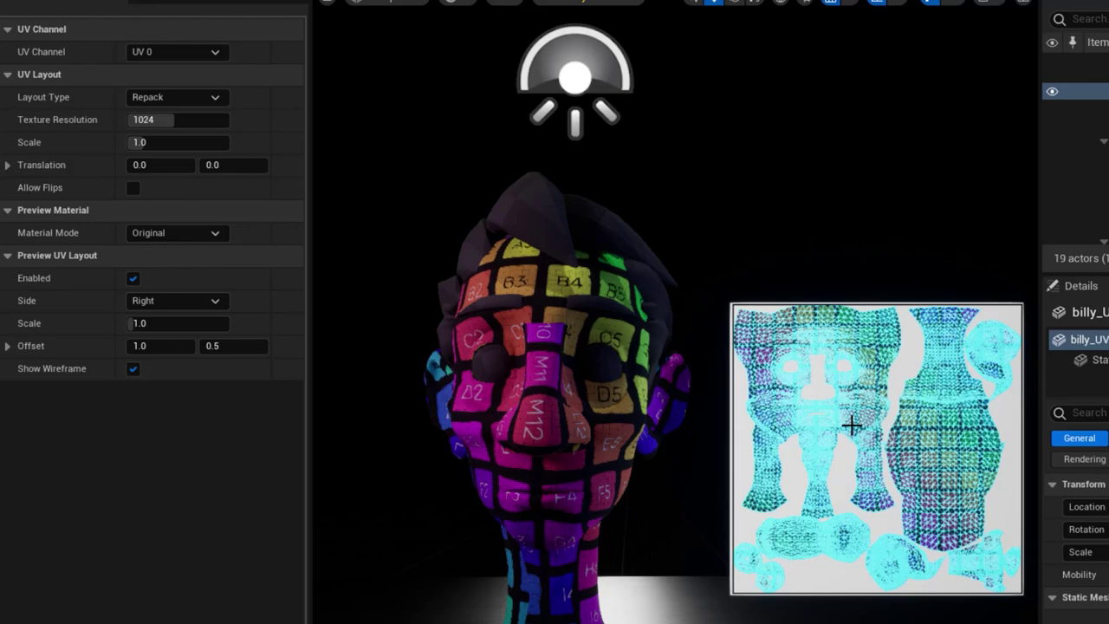
{"action": "left_click", "coordinate": [173, 97]}
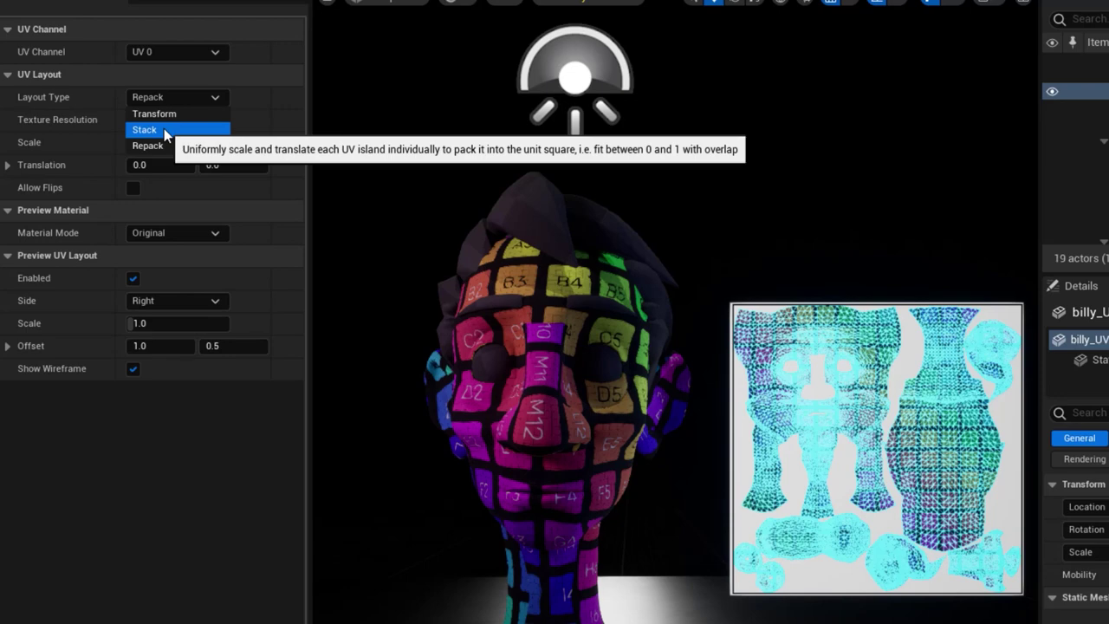
{"action": "left_click", "coordinate": [165, 129]}
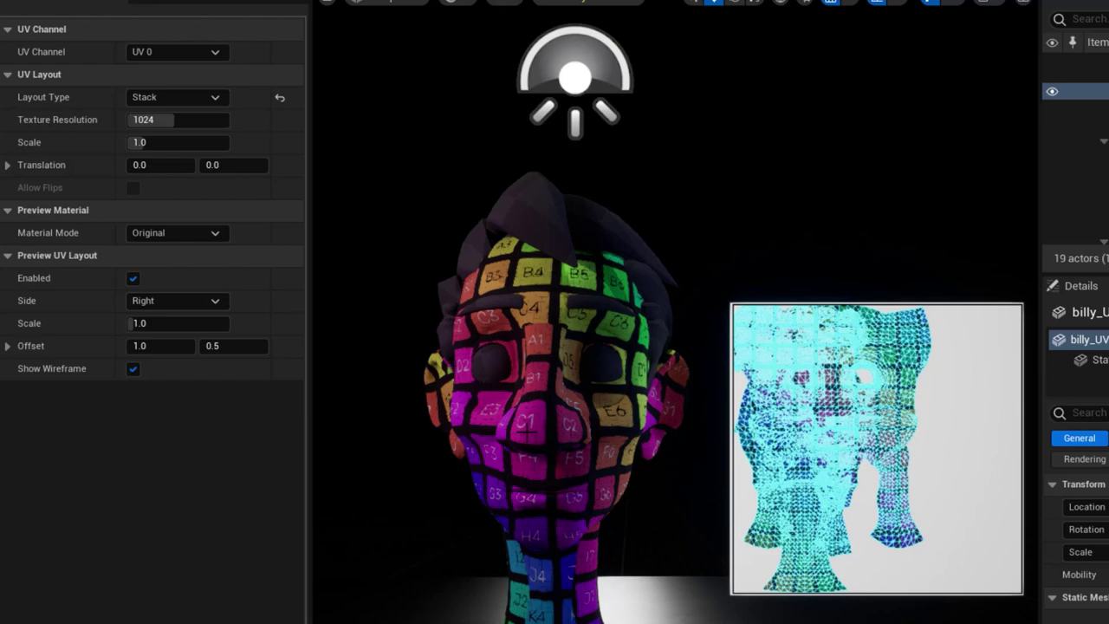
Switch the UV layout type to Transform and raise the UV scale to about 2.49
{"action": "left_click", "coordinate": [144, 97]}
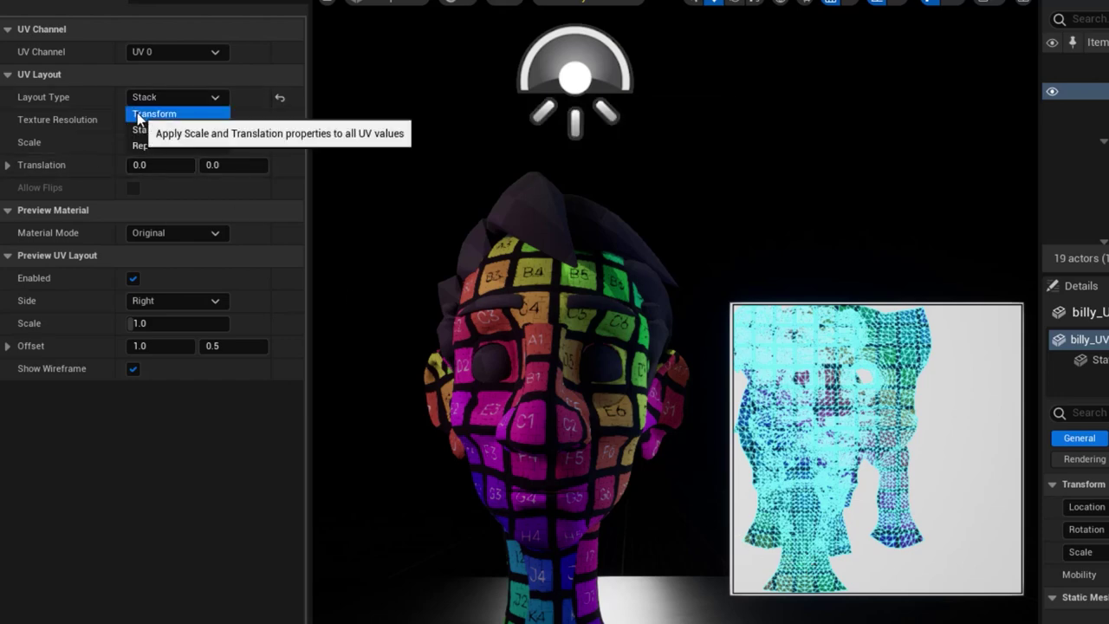
{"action": "left_click", "coordinate": [137, 116]}
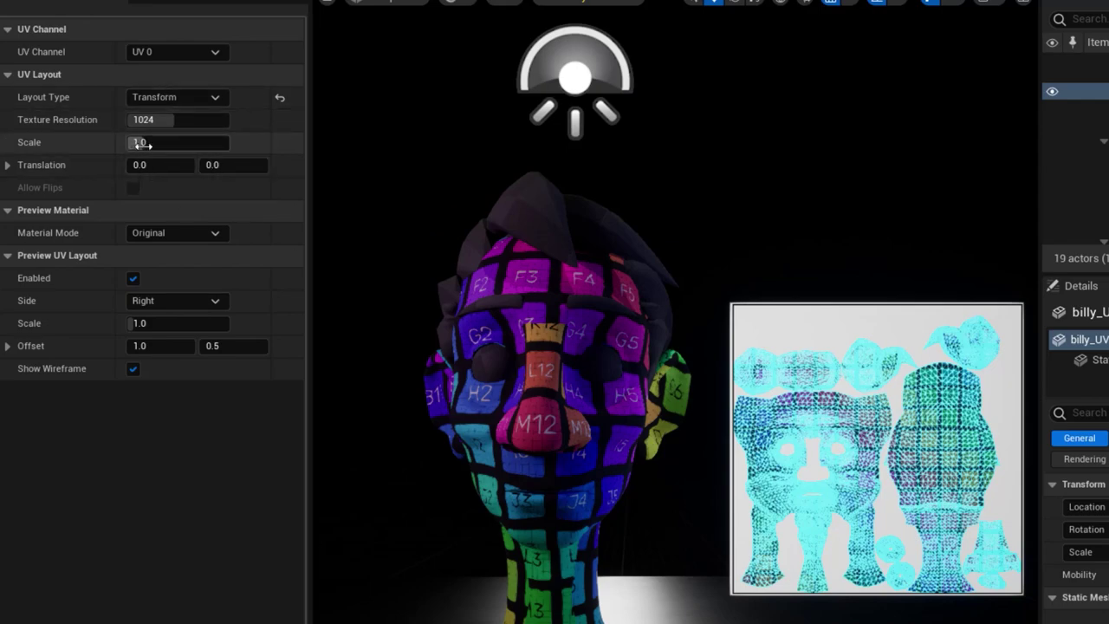
{"action": "left_click_drag", "start_coordinate": [138, 144], "coordinate": [177, 144]}
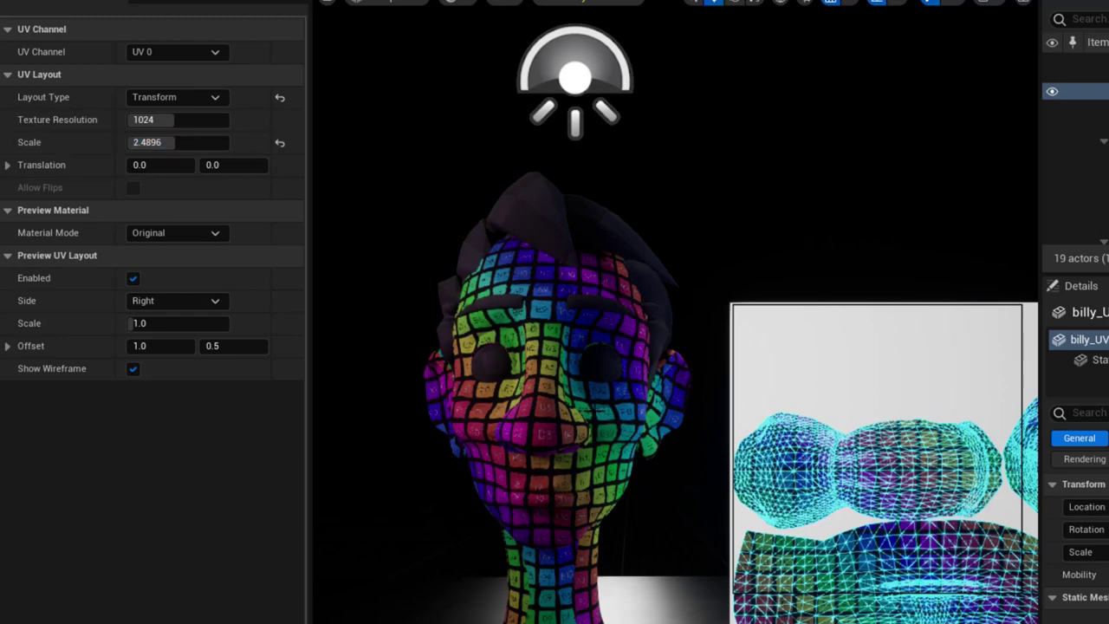
Preview the head's UVs with the Checkerboard material mode and return the preview to the Original material
{"action": "left_click", "coordinate": [157, 234]}
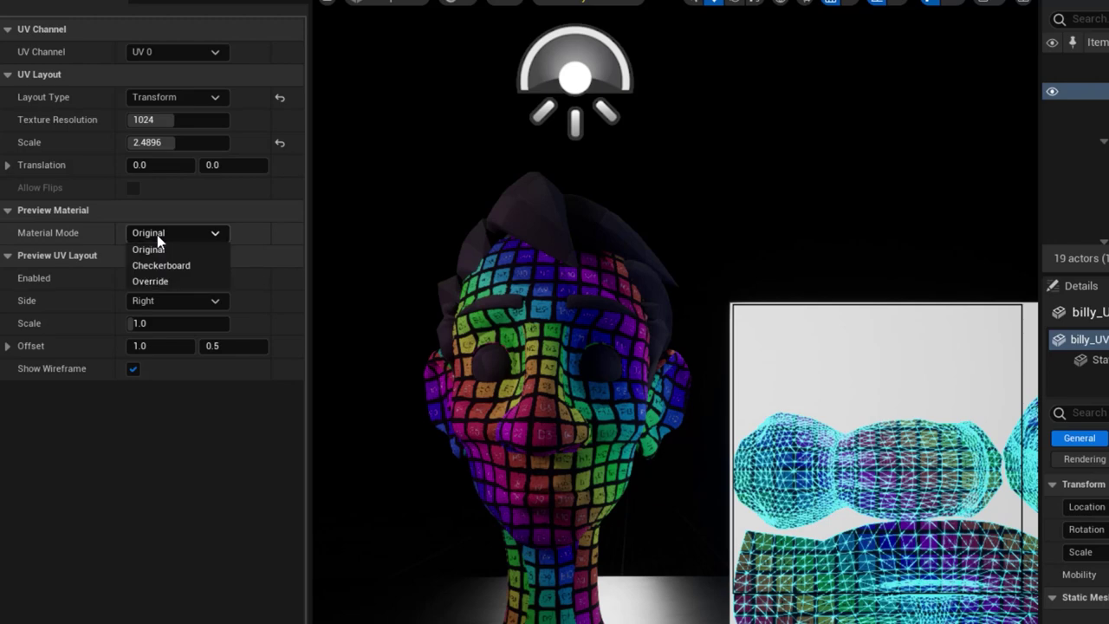
{"action": "left_click", "coordinate": [156, 266]}
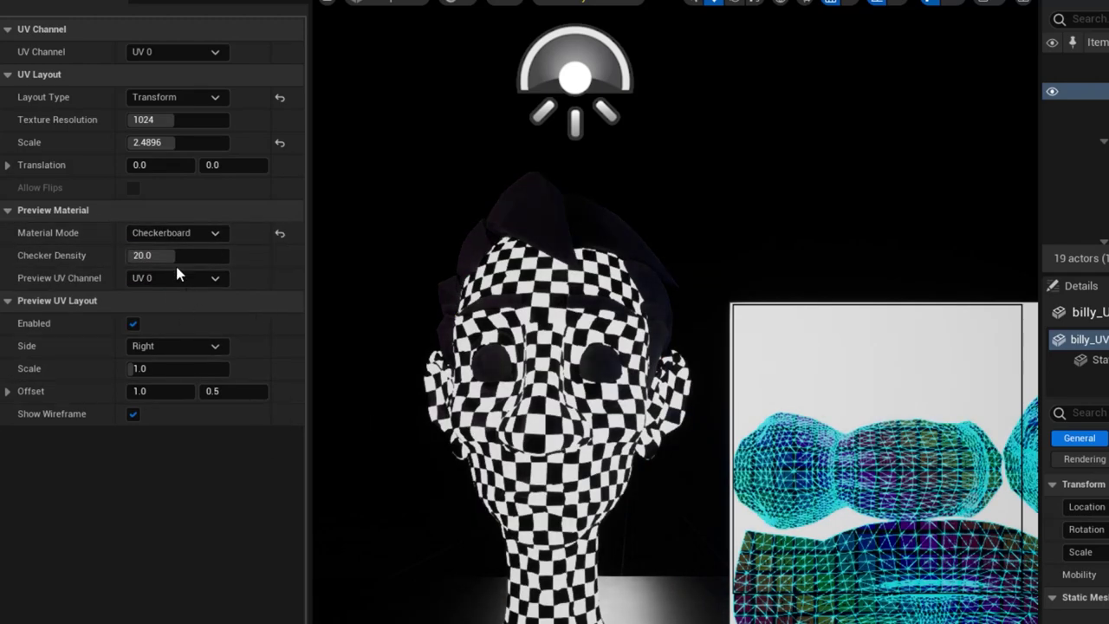
{"action": "left_click", "coordinate": [157, 232]}
{"action": "left_click", "coordinate": [156, 248]}
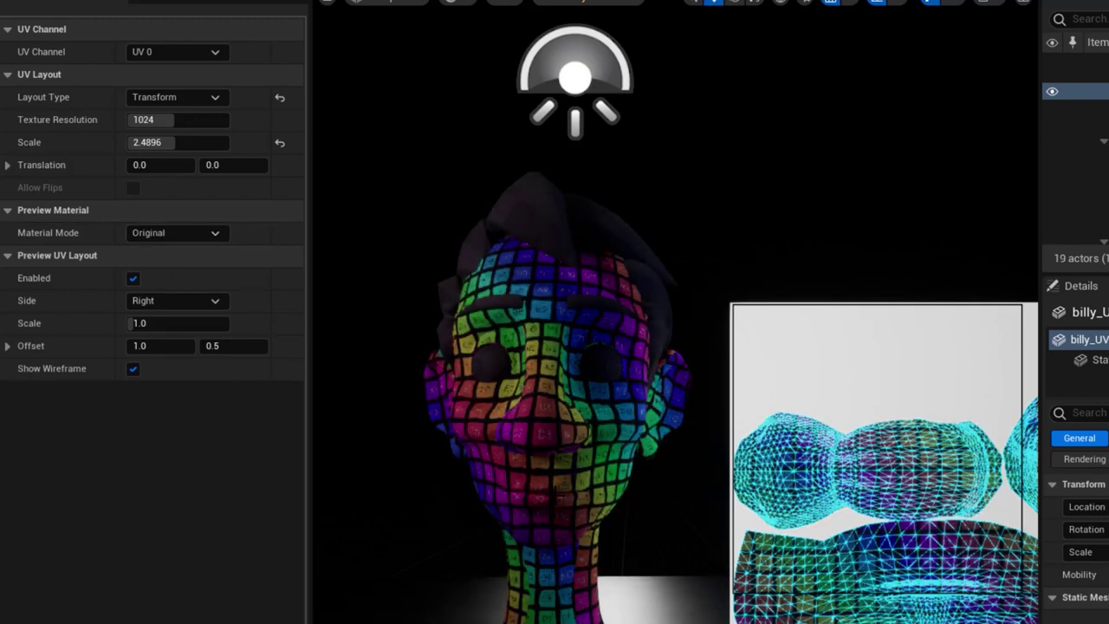
Try the Override material mode with M_AssetPlatform on the head, and set the preview material mode back to Original
{"action": "left_click", "coordinate": [160, 234]}
{"action": "left_click", "coordinate": [173, 283]}
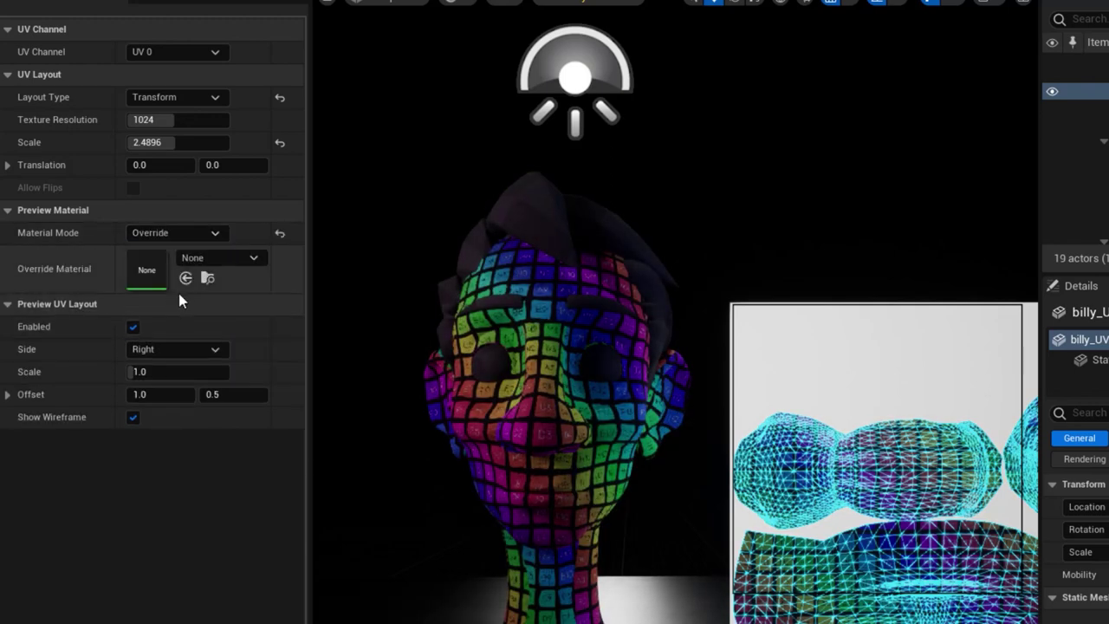
{"action": "left_click", "coordinate": [204, 259]}
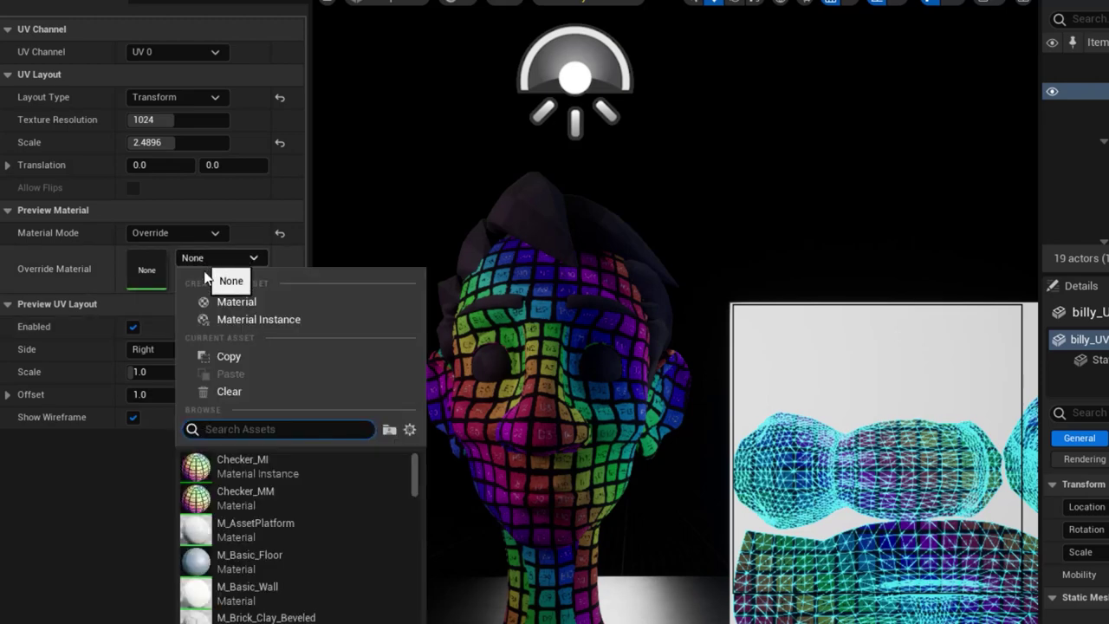
{"action": "left_click", "coordinate": [221, 529]}
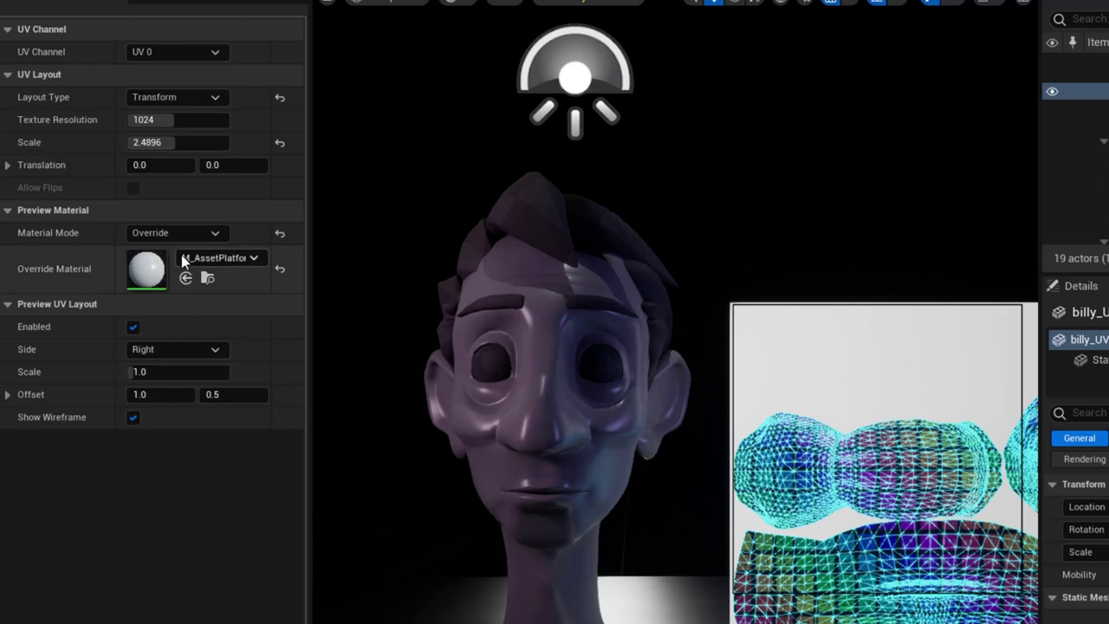
{"action": "left_click", "coordinate": [157, 231]}
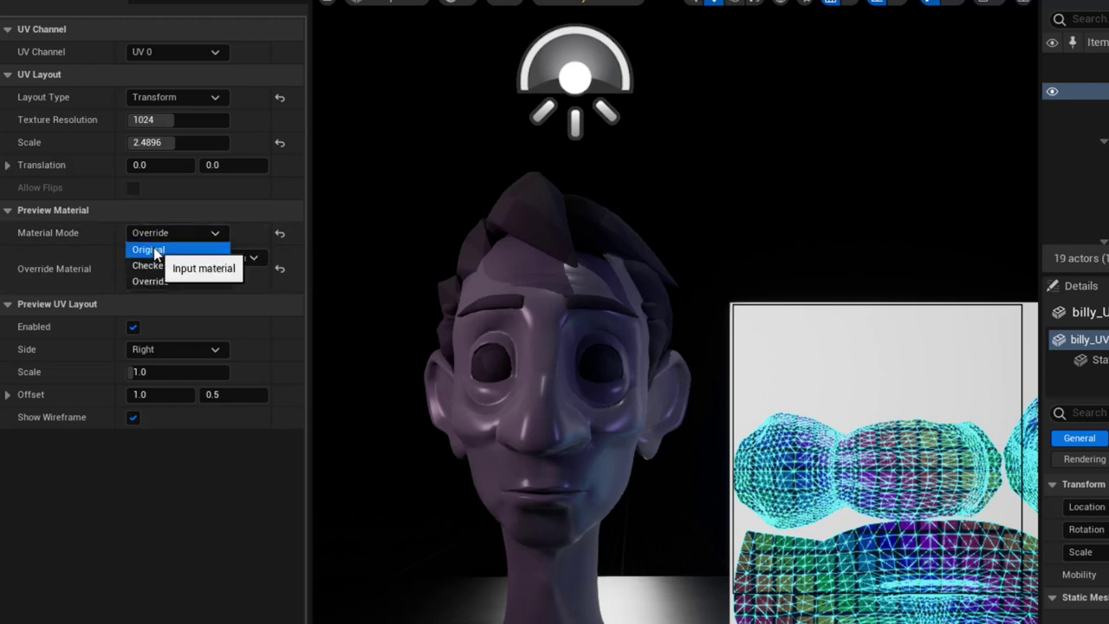
{"action": "left_click", "coordinate": [149, 248]}
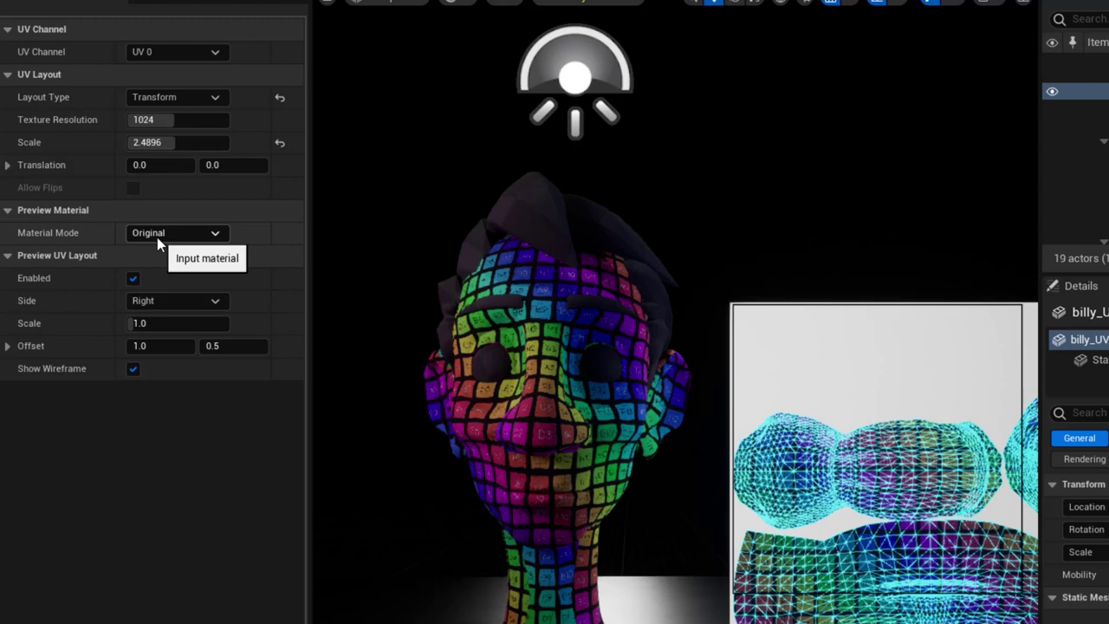
Toggle the UV layout preview off and on repeatedly, leaving it enabled
{"action": "left_click", "coordinate": [133, 278]}
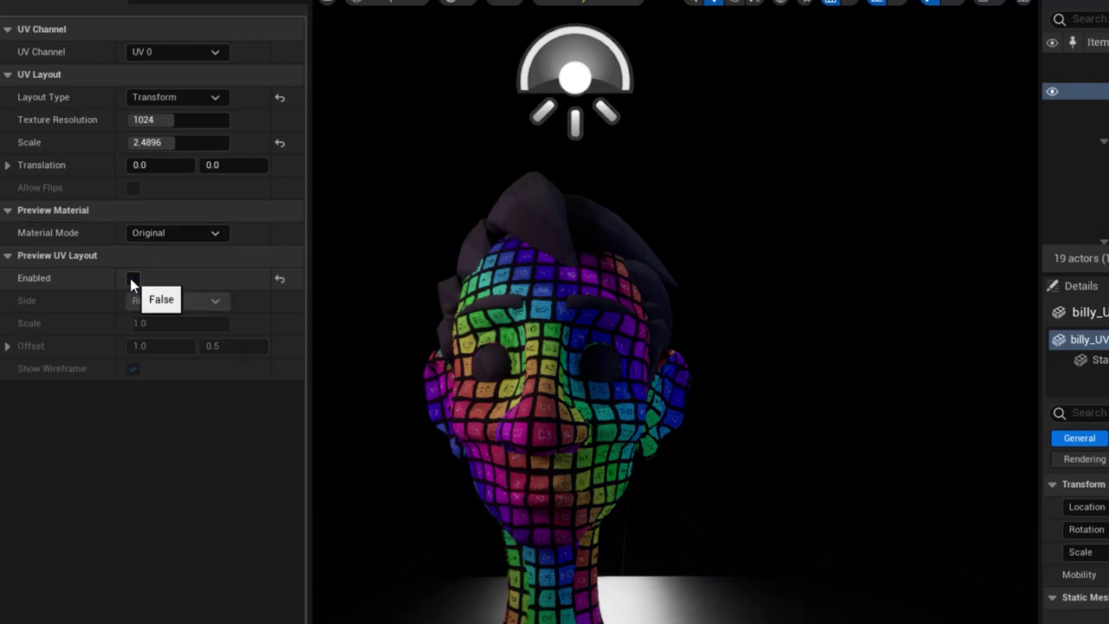
{"action": "left_click", "coordinate": [133, 278]}
{"action": "left_click", "coordinate": [132, 278]}
{"action": "left_click", "coordinate": [133, 279]}
{"action": "left_click", "coordinate": [133, 278]}
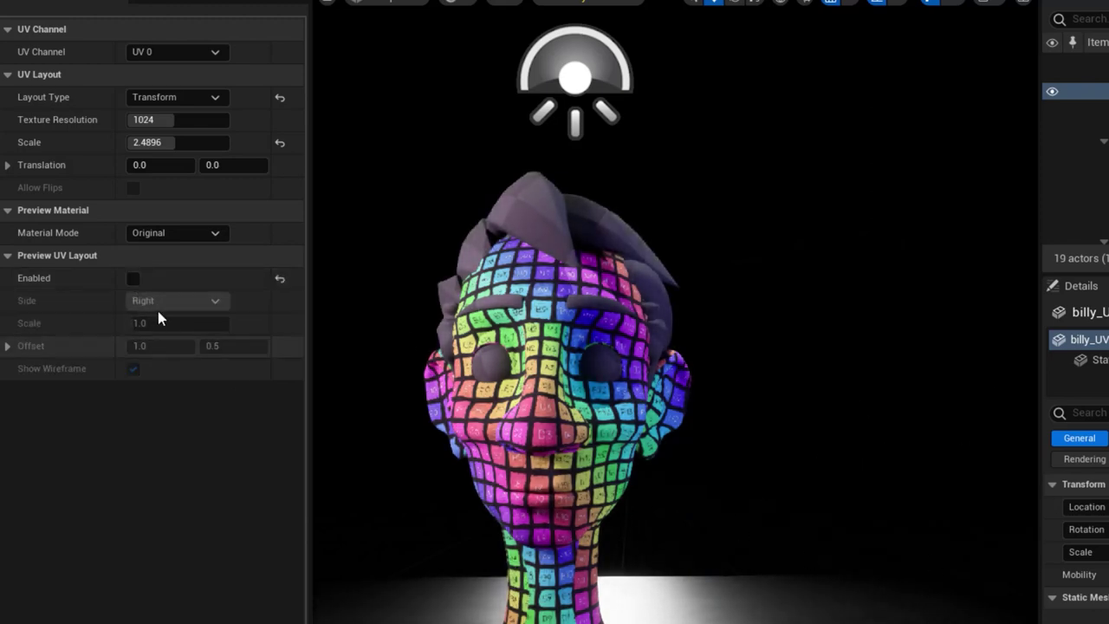
{"action": "left_click", "coordinate": [136, 281]}
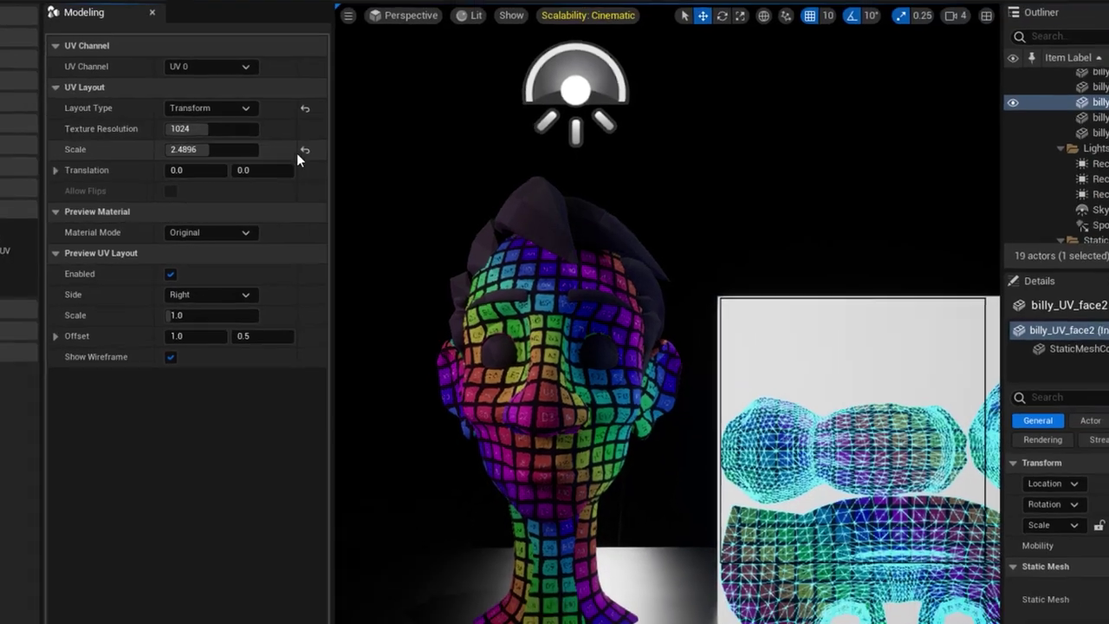
Reset the UV scale to 1.0 and place the UV layout preview on the Left side of the head
{"action": "left_click", "coordinate": [304, 150]}
{"action": "left_click", "coordinate": [209, 295]}
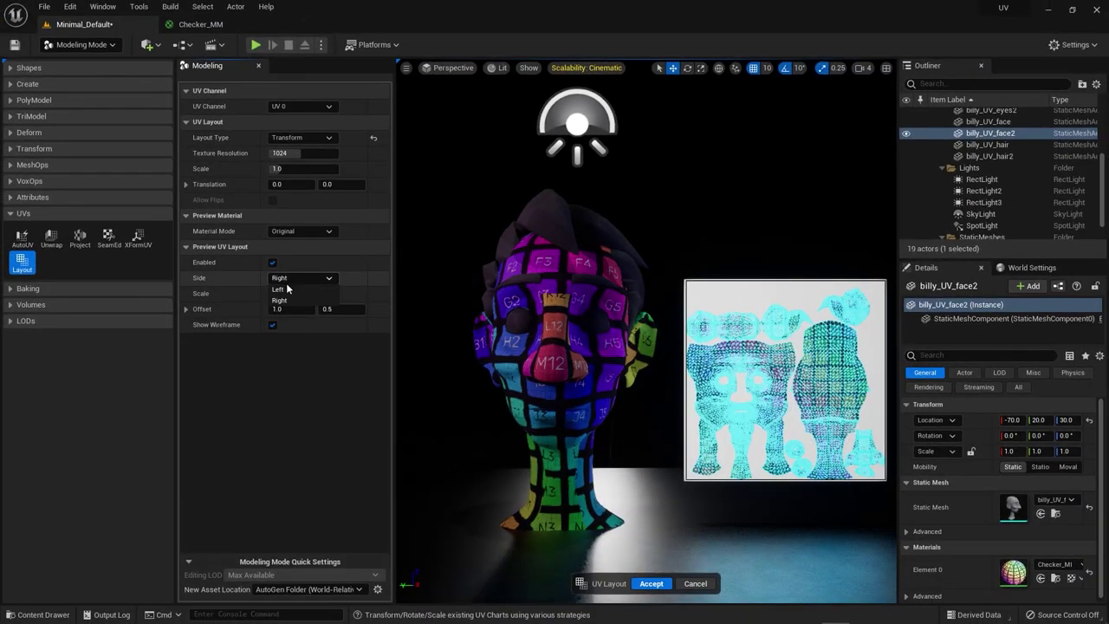
{"action": "left_click", "coordinate": [277, 290]}
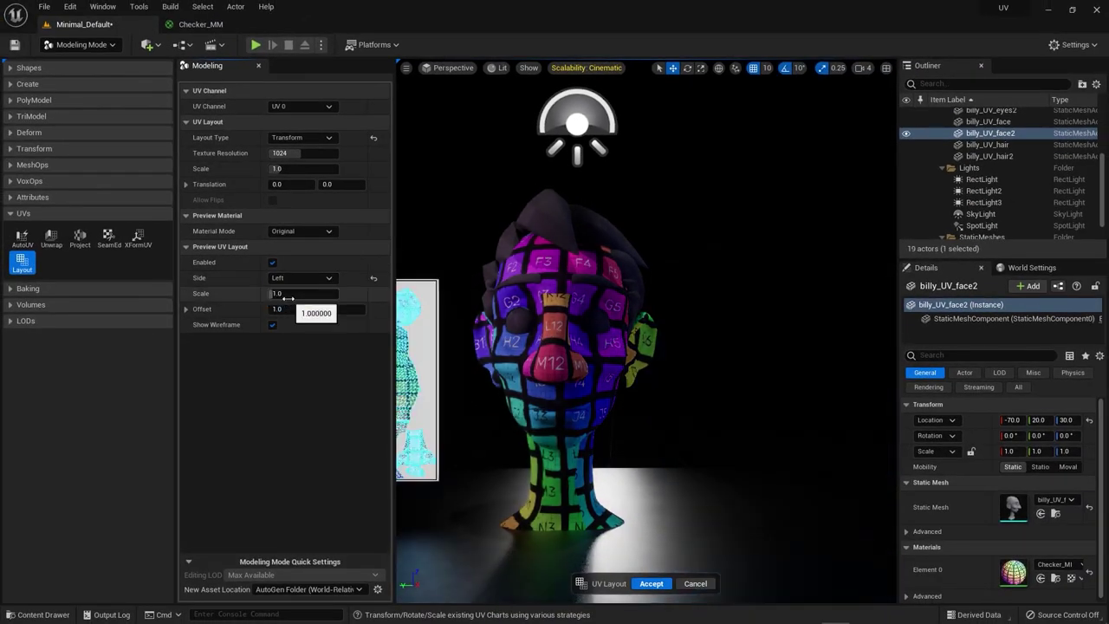
{"action": "middle_click_drag", "start_coordinate": [492, 419], "coordinate": [347, 418]}
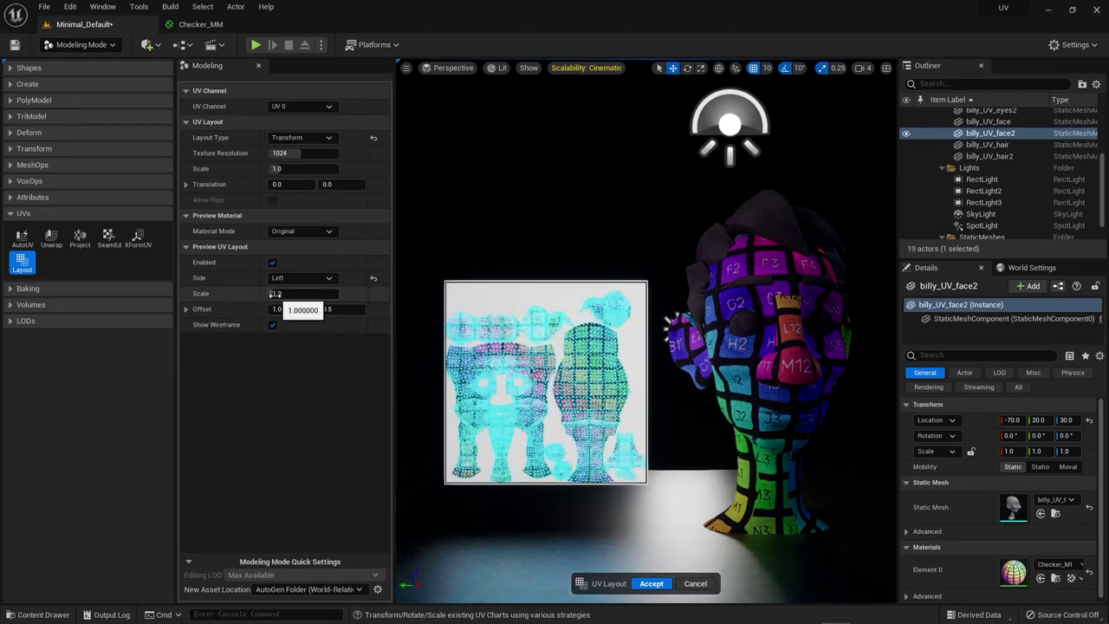
Try a preview layout scale of about 0.92 and an offset of about 0.02 by 1.83, resetting each to its default
{"action": "left_click_drag", "start_coordinate": [273, 294], "coordinate": [312, 293]}
{"action": "left_click_drag", "start_coordinate": [277, 294], "coordinate": [271, 294]}
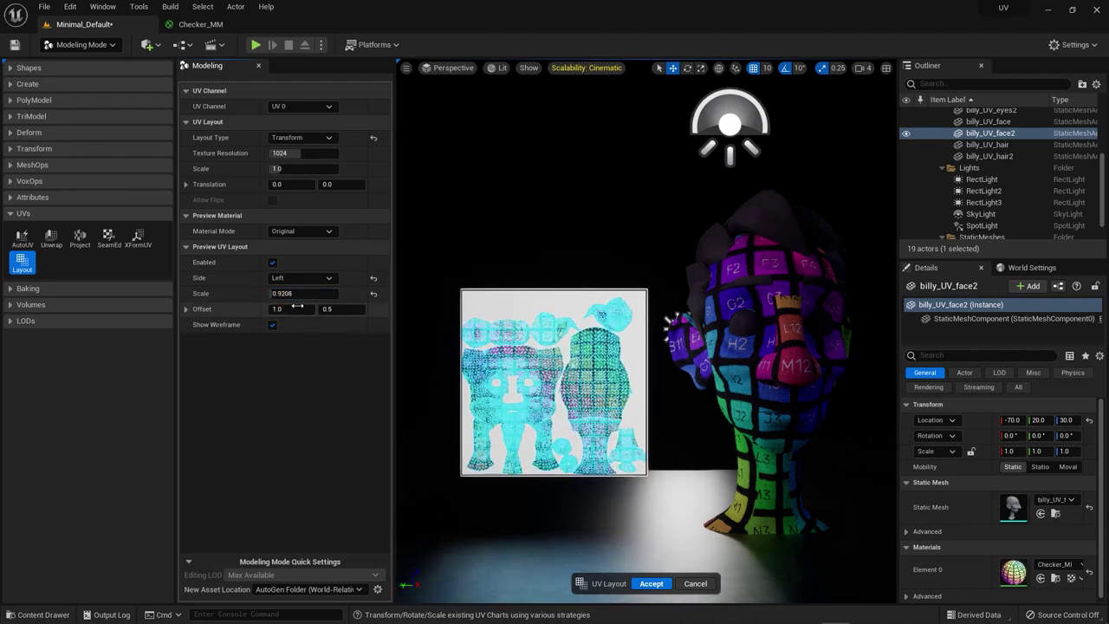
{"action": "left_click", "coordinate": [373, 295]}
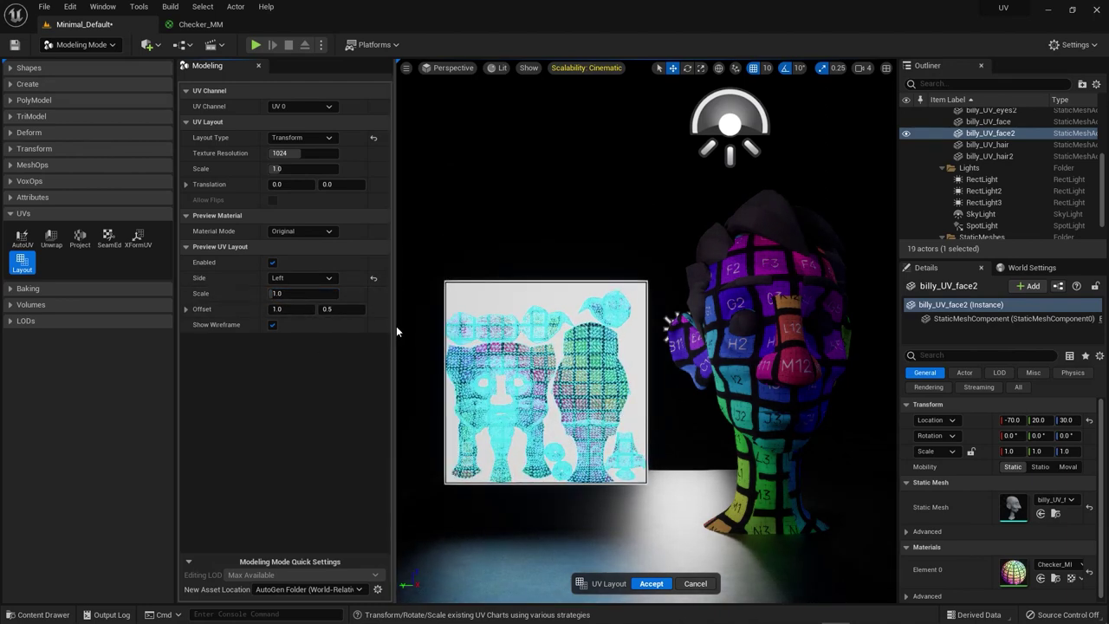
{"action": "left_click_drag", "start_coordinate": [294, 309], "coordinate": [186, 309]}
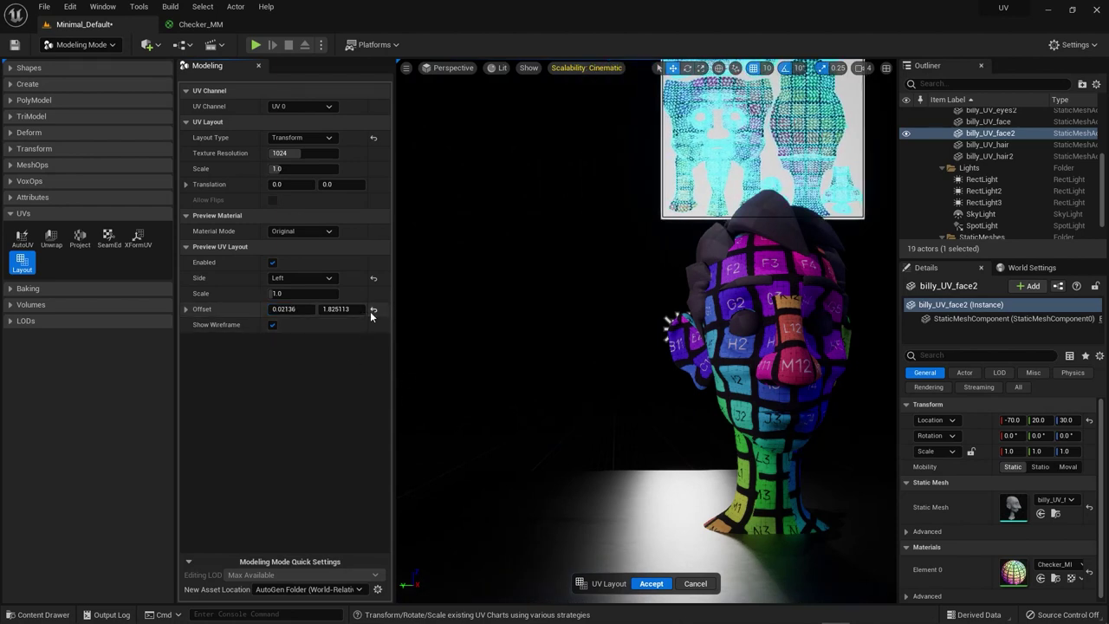
{"action": "left_click", "coordinate": [373, 310]}
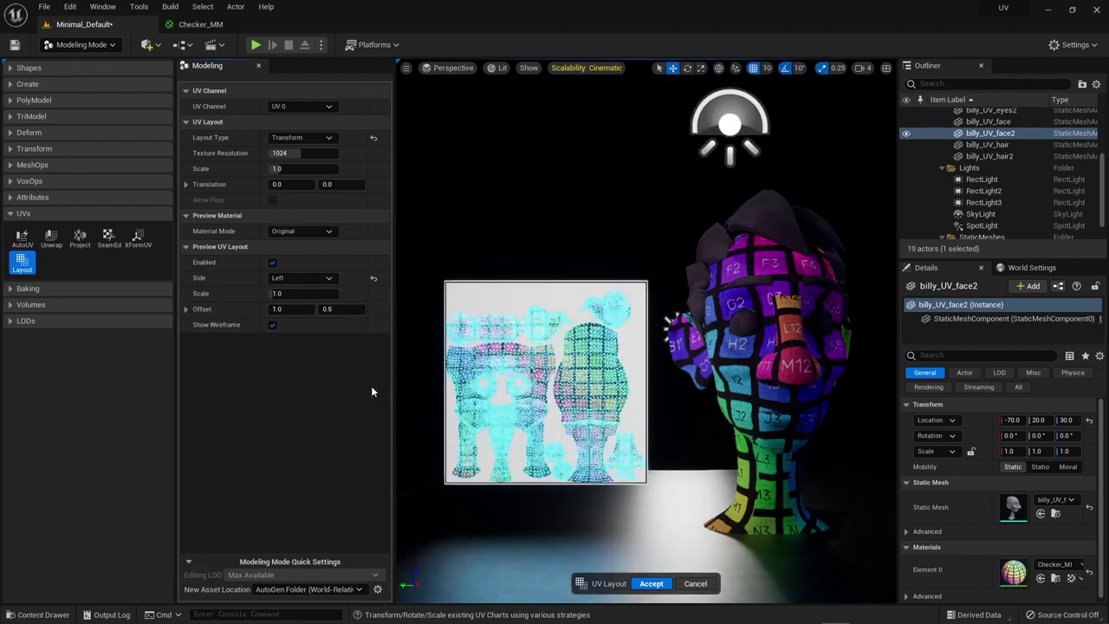
Hide the wireframe in the UV layout preview and select RectLight2 while examining the textured UV islands beside the head
{"action": "left_click", "coordinate": [272, 325]}
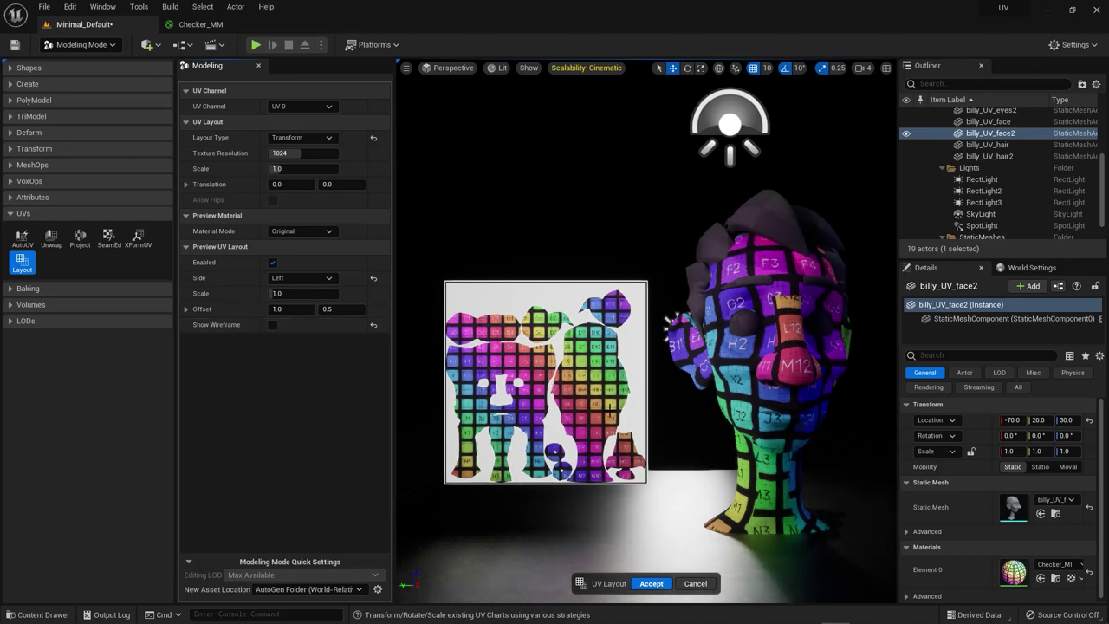
{"action": "key", "text": "f"}
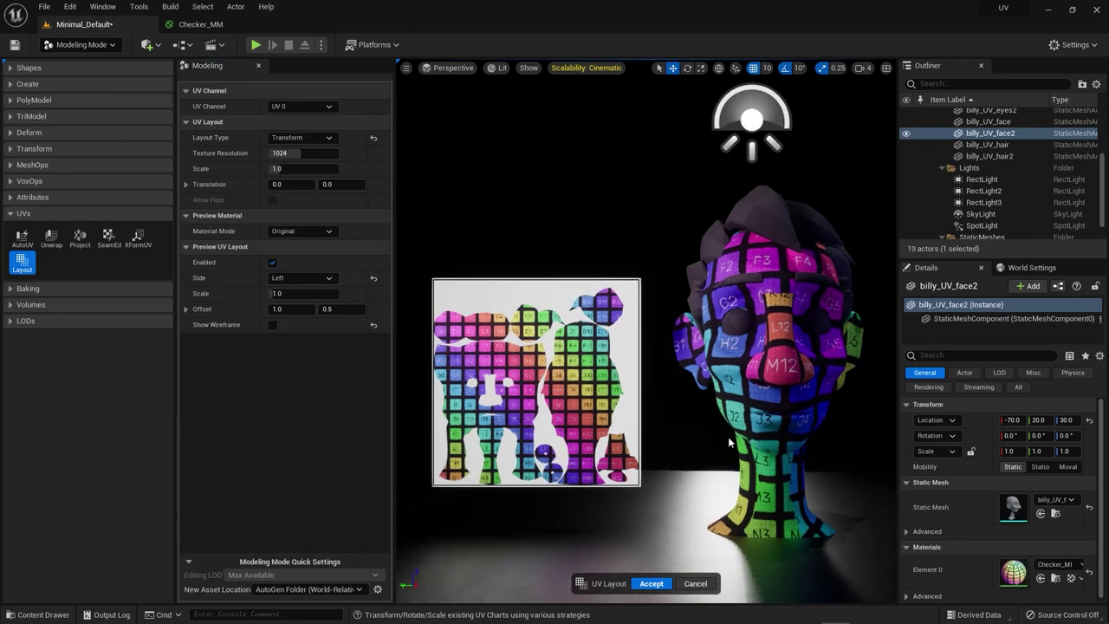
{"action": "right_click_drag", "start_coordinate": [559, 373], "coordinate": [610, 383]}
{"action": "right_click_drag", "start_coordinate": [724, 410], "coordinate": [706, 381]}
{"action": "left_click", "coordinate": [433, 320]}
{"action": "right_click_drag", "start_coordinate": [433, 319], "coordinate": [454, 303]}
{"action": "right_click_drag", "start_coordinate": [668, 451], "coordinate": [668, 480]}
{"action": "scroll", "coordinate": [665, 464], "scroll_direction": "up", "scroll_amount": 4}
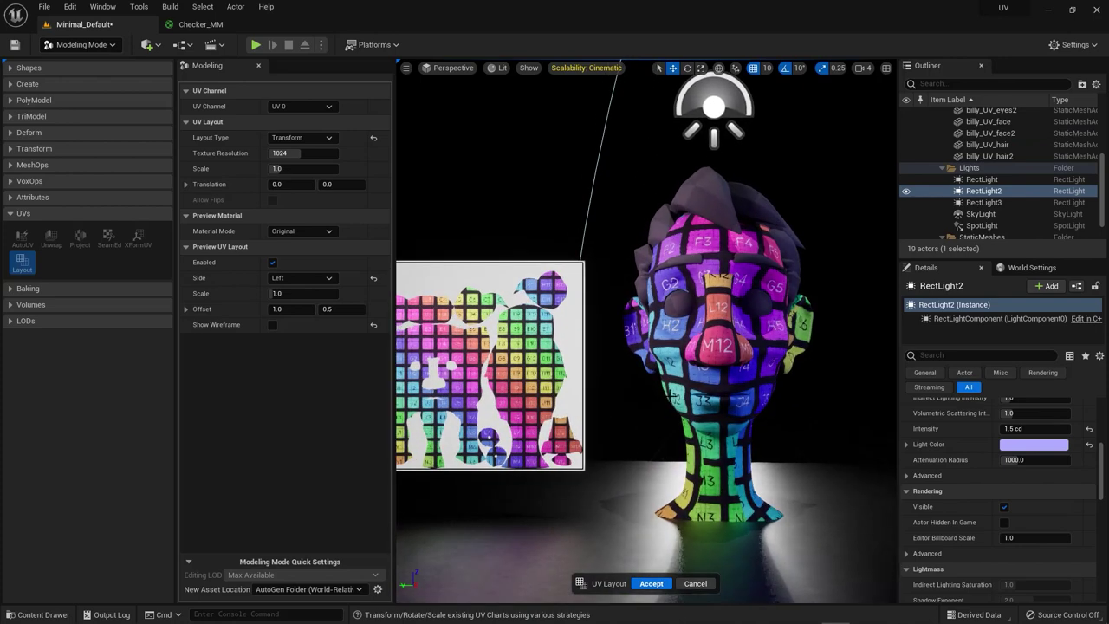
Preview the Repack layout type without the wireframe and cancel the UV Layout tool
{"action": "left_click", "coordinate": [301, 138]}
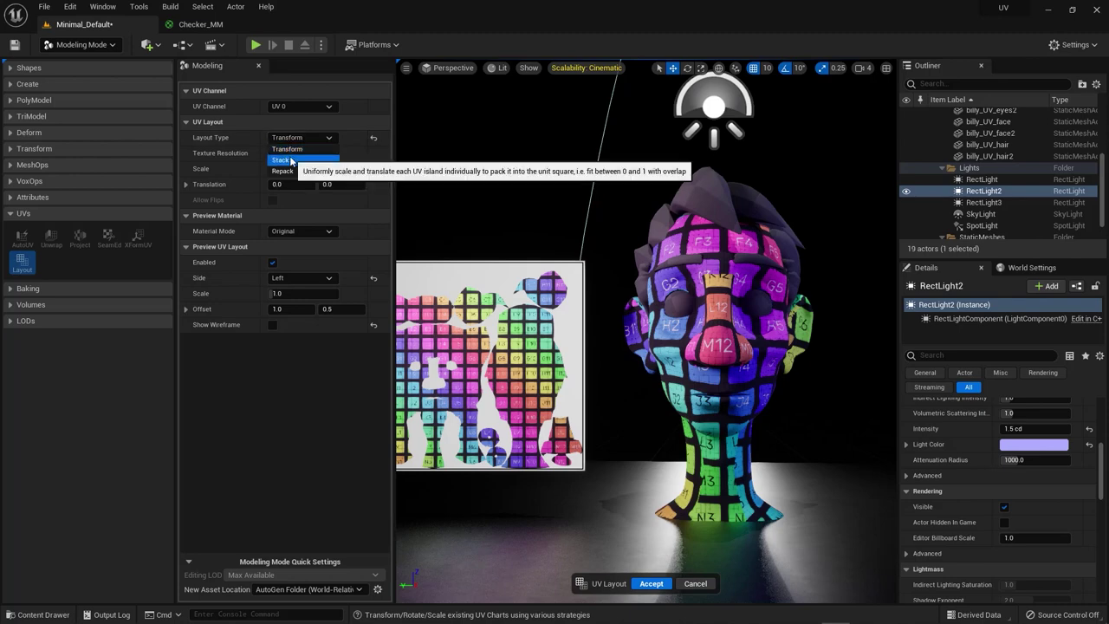
{"action": "left_click", "coordinate": [293, 171]}
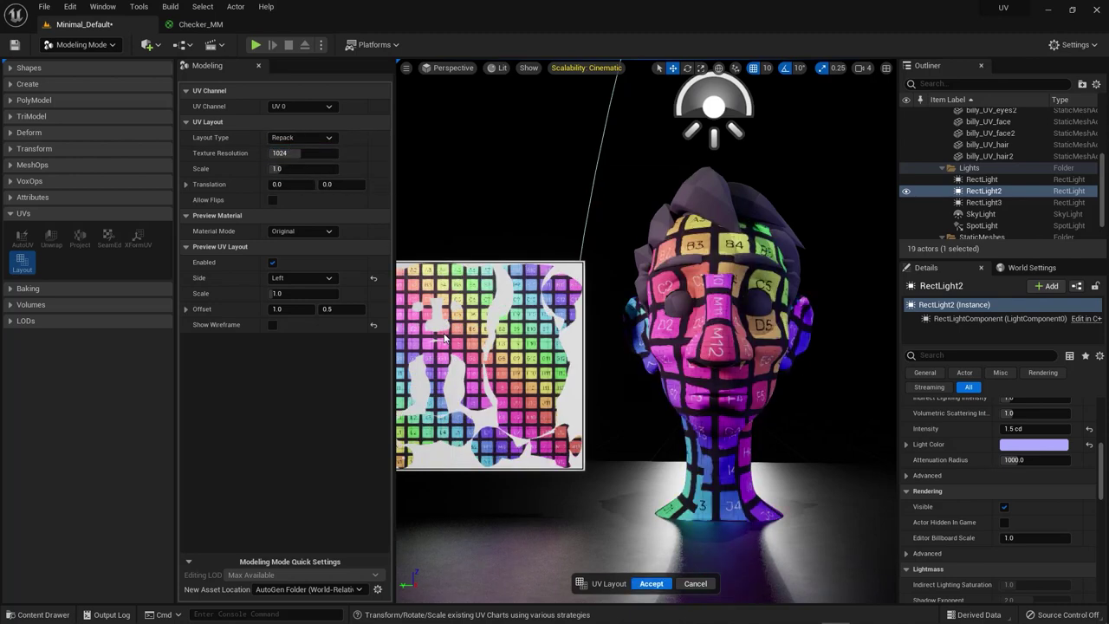
{"action": "left_click", "coordinate": [695, 583]}
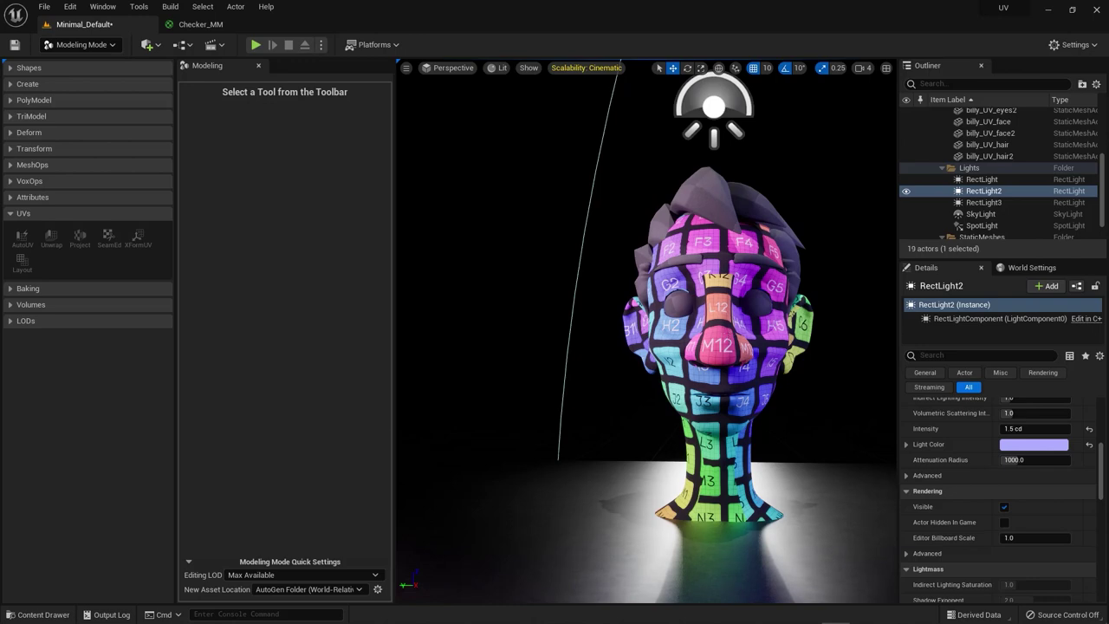
Select the checker-textured face, then browse the Props folder's meshes and view the asset information of billy_NO_UV_hair
{"action": "left_click", "coordinate": [711, 329]}
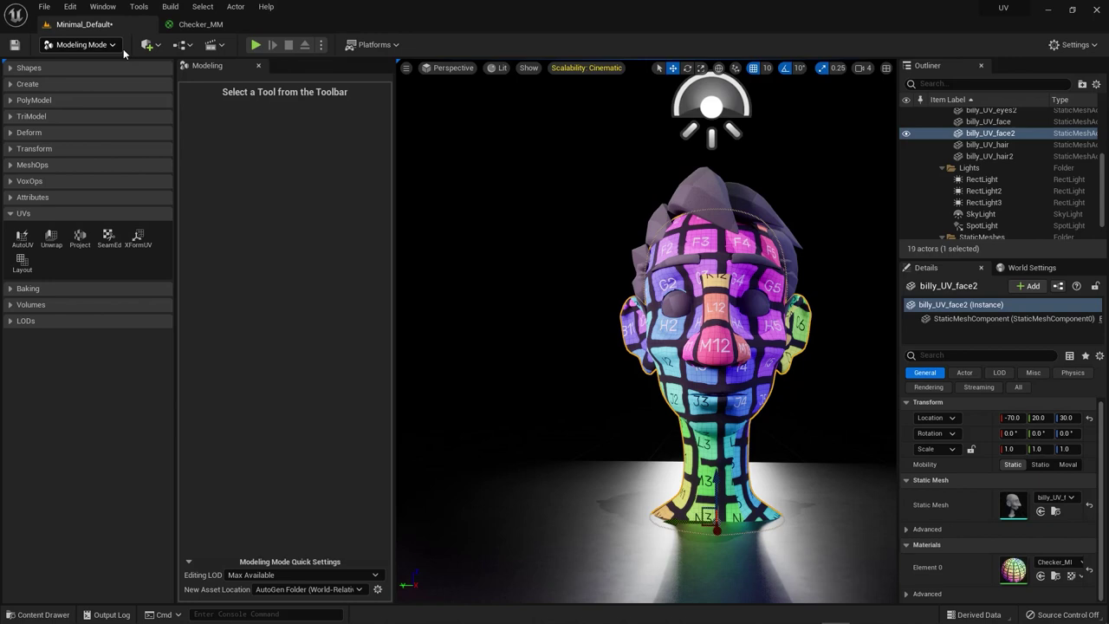
{"action": "left_click", "coordinate": [44, 612]}
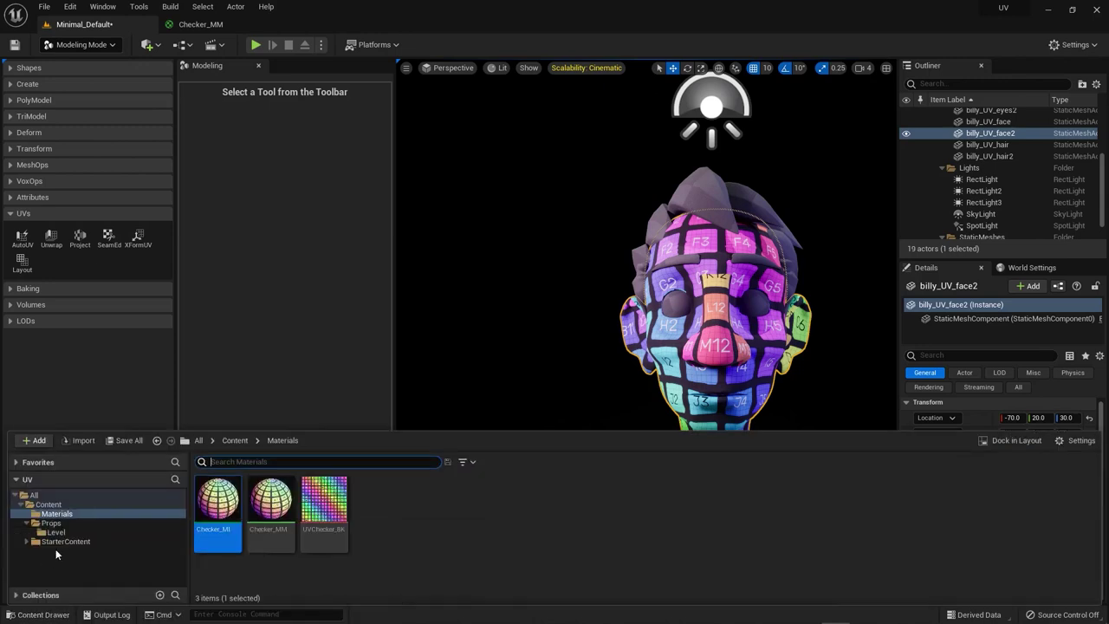
{"action": "left_click", "coordinate": [52, 524]}
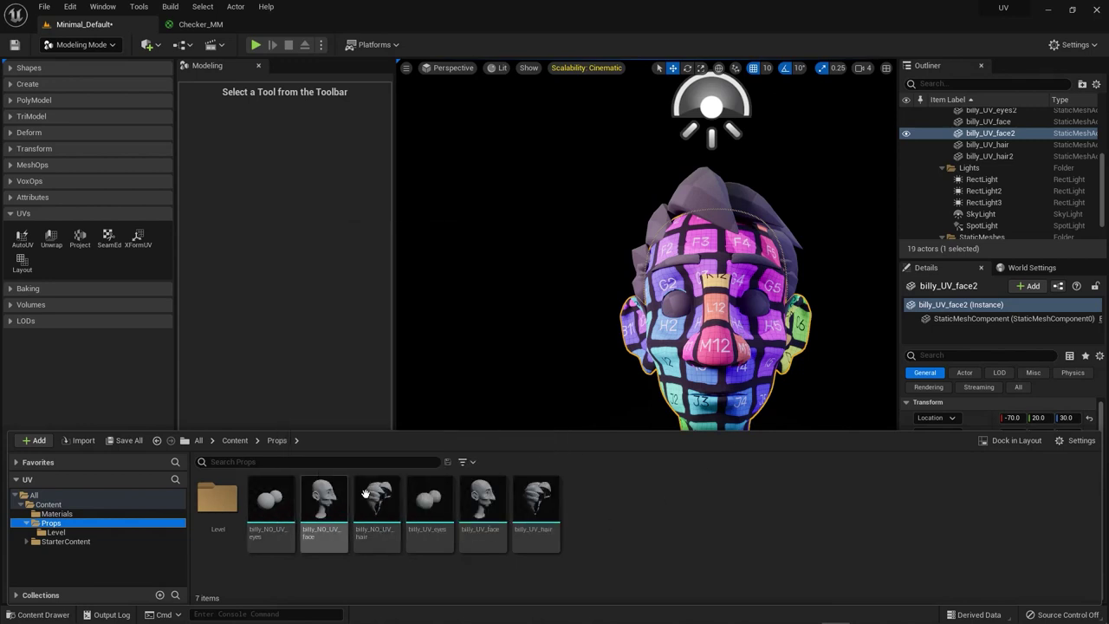
{"action": "mouse_move", "coordinate": [371, 492]}
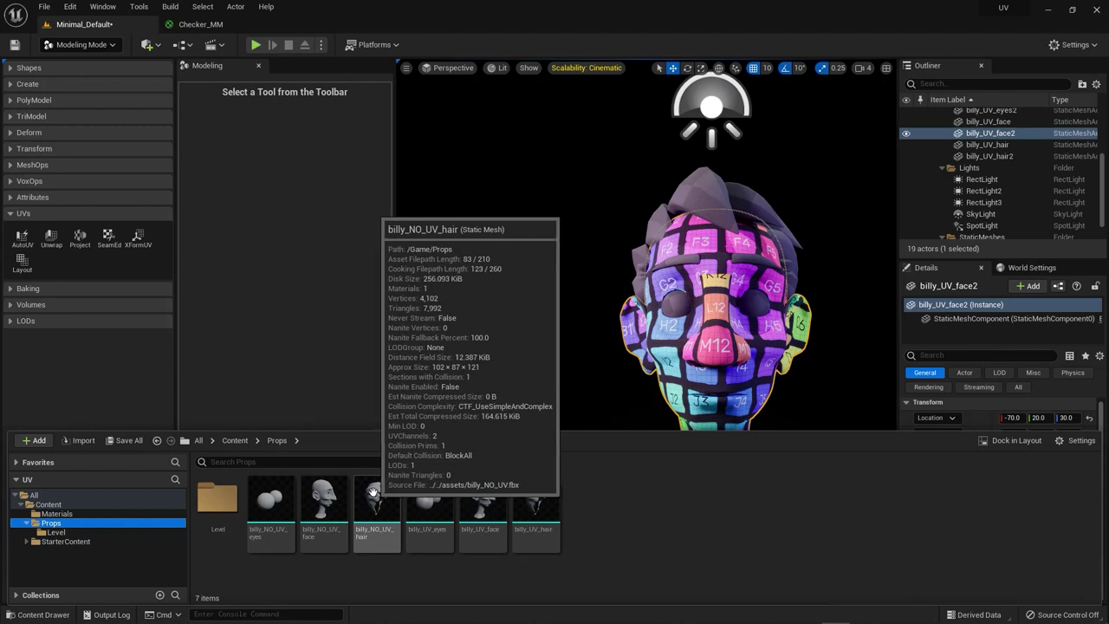
{"action": "left_click", "coordinate": [316, 346]}
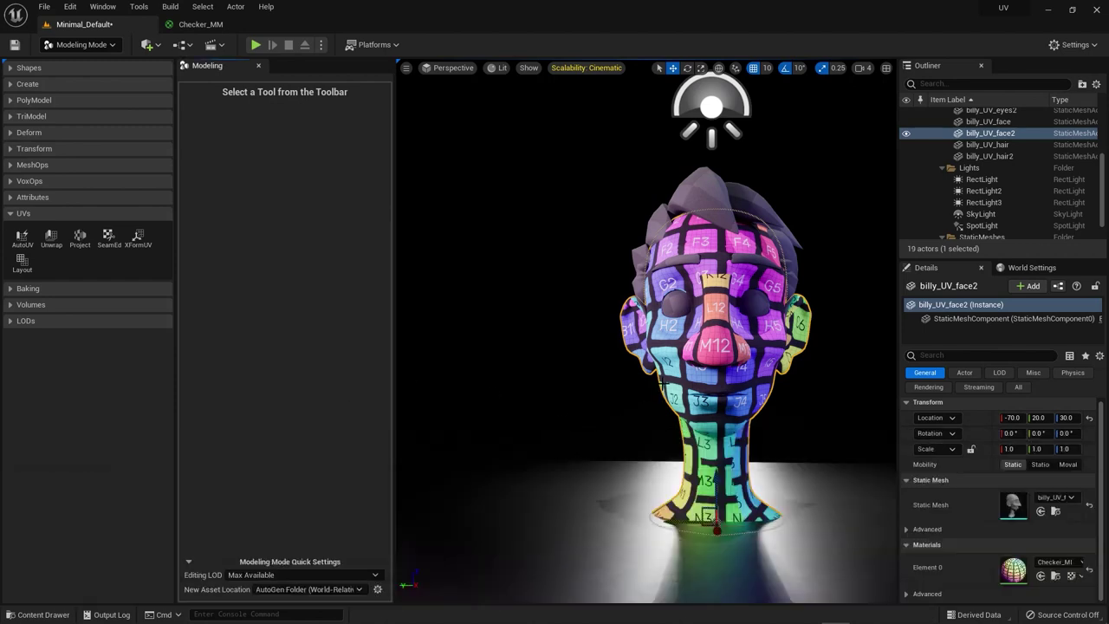
Voxel-wrap the selected face with the VoxWrap tool, then check the wrapped mesh in the UV Layout tool and cancel that tool
{"action": "right_click_drag", "start_coordinate": [684, 363], "coordinate": [704, 326]}
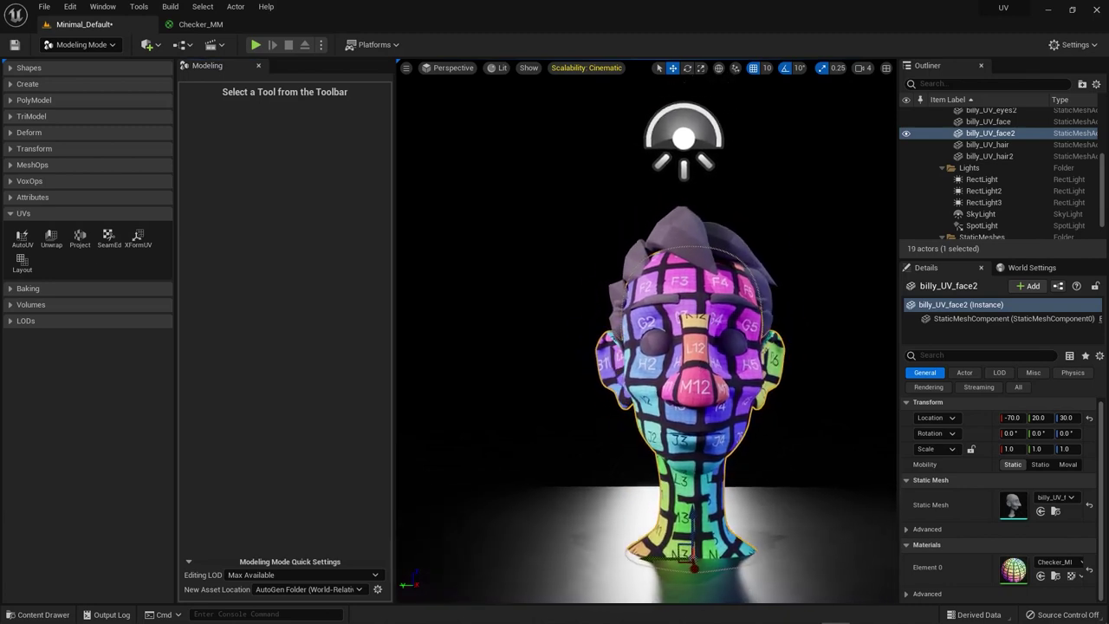
{"action": "left_click_drag", "start_coordinate": [703, 325], "coordinate": [696, 313], "text": "alt"}
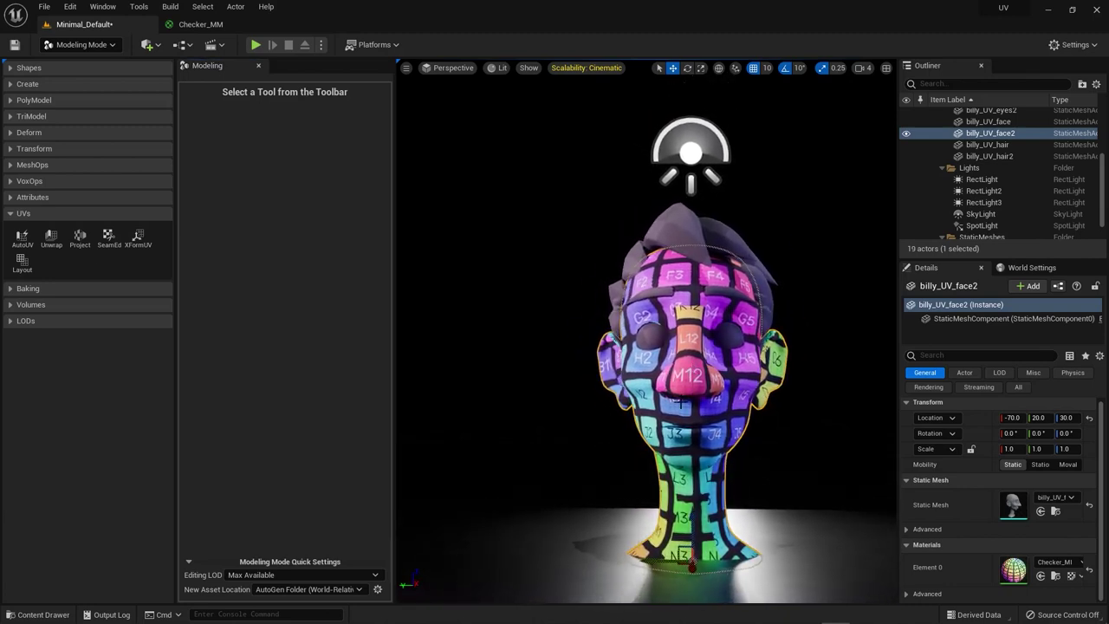
{"action": "left_click", "coordinate": [31, 182]}
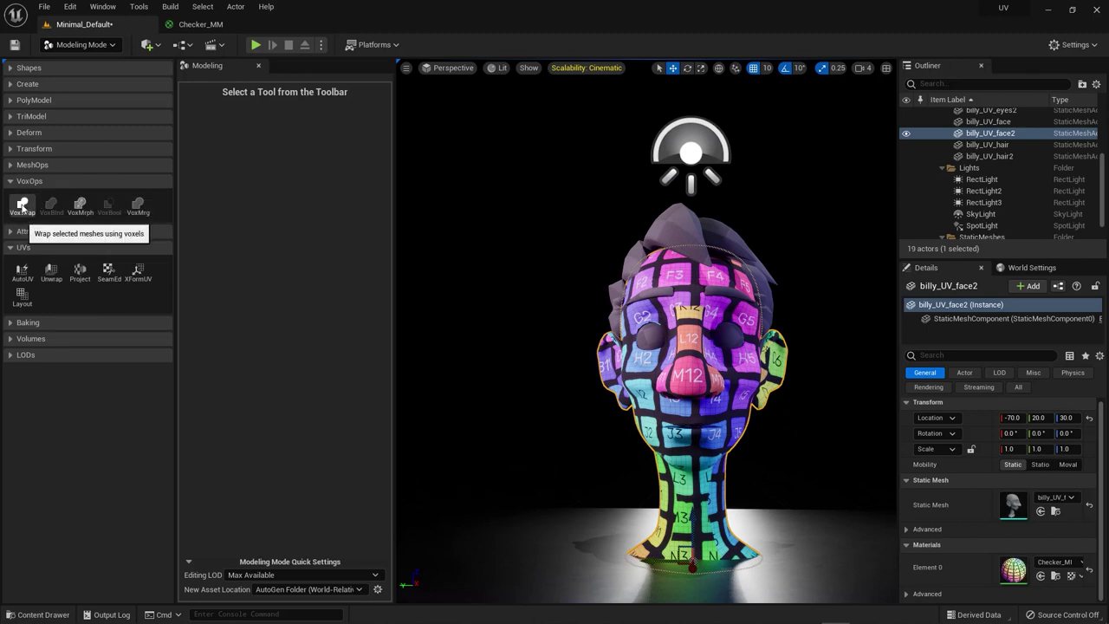
{"action": "left_click", "coordinate": [22, 206]}
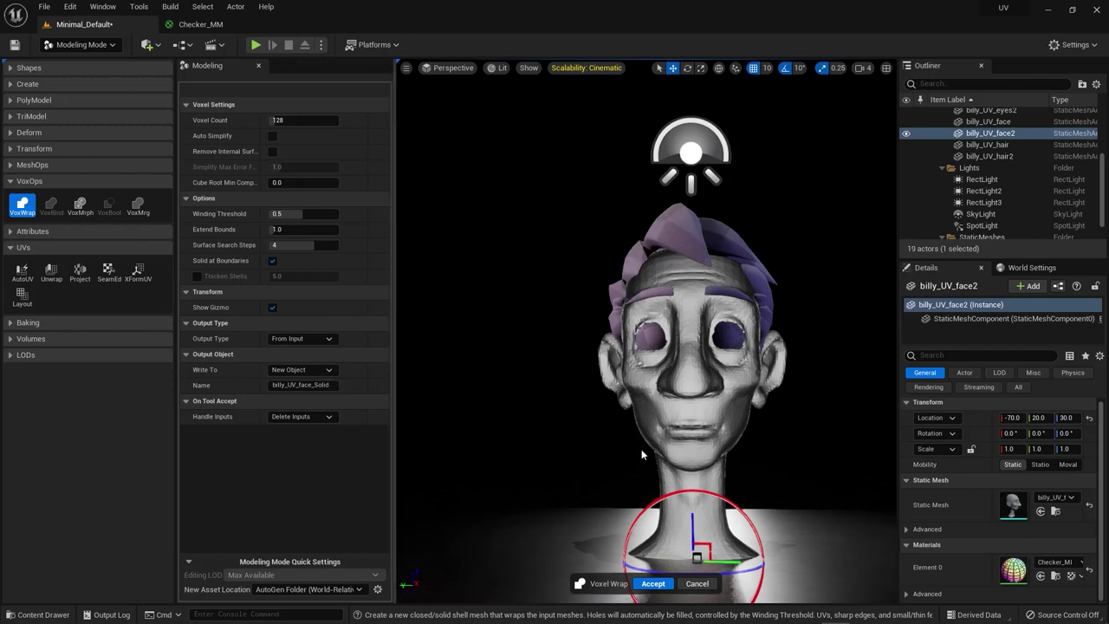
{"action": "left_click_drag", "start_coordinate": [651, 471], "coordinate": [655, 480], "text": "alt"}
{"action": "left_click", "coordinate": [39, 614]}
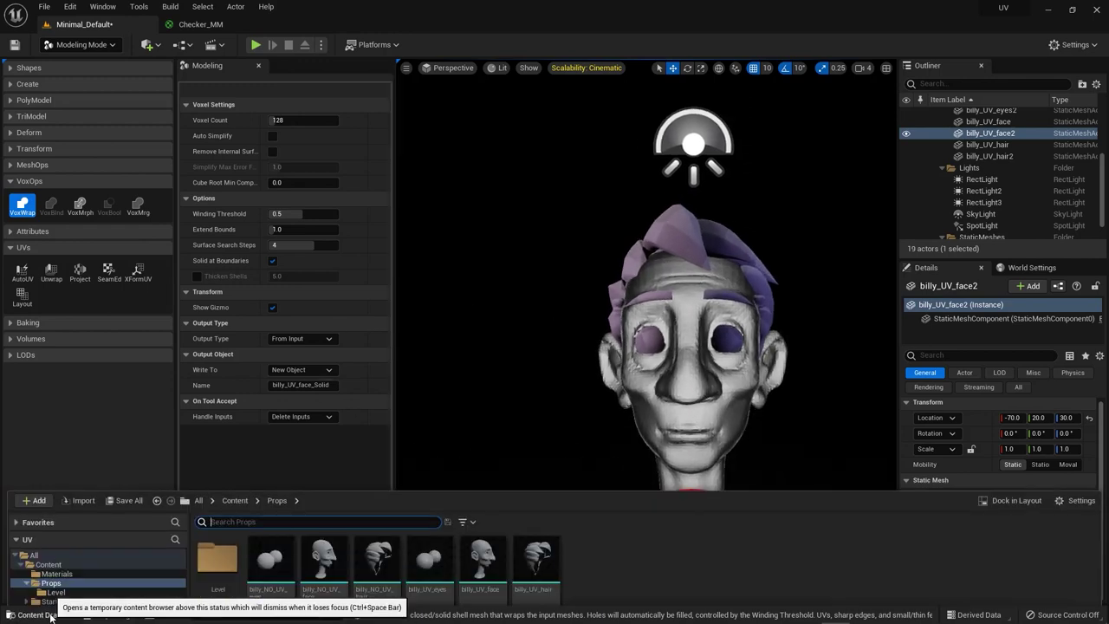
{"action": "left_click", "coordinate": [681, 392]}
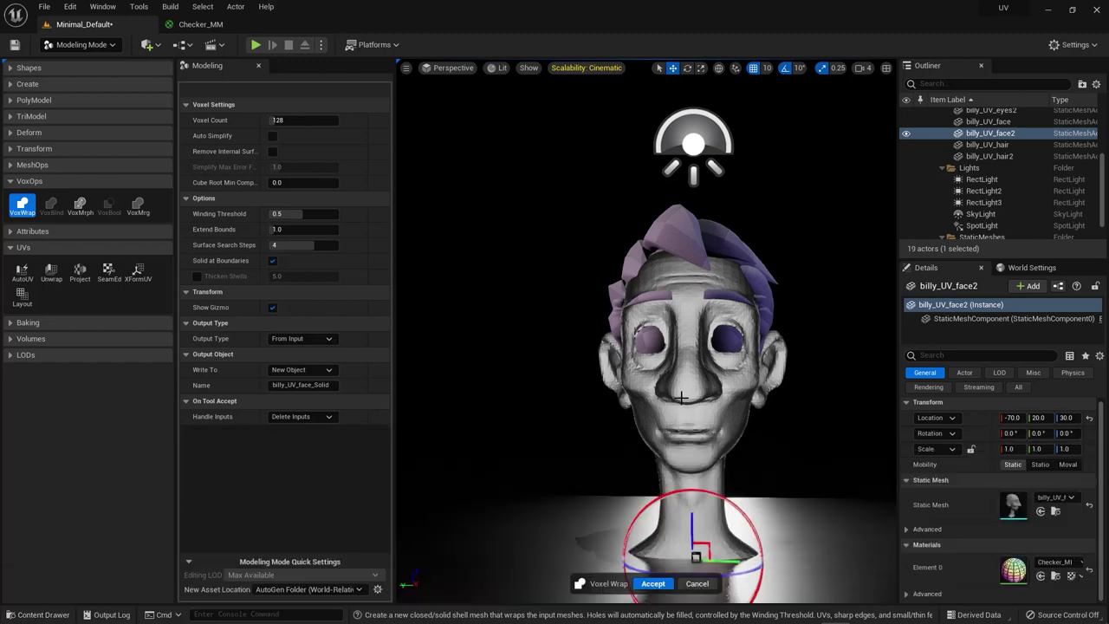
{"action": "left_click", "coordinate": [21, 294]}
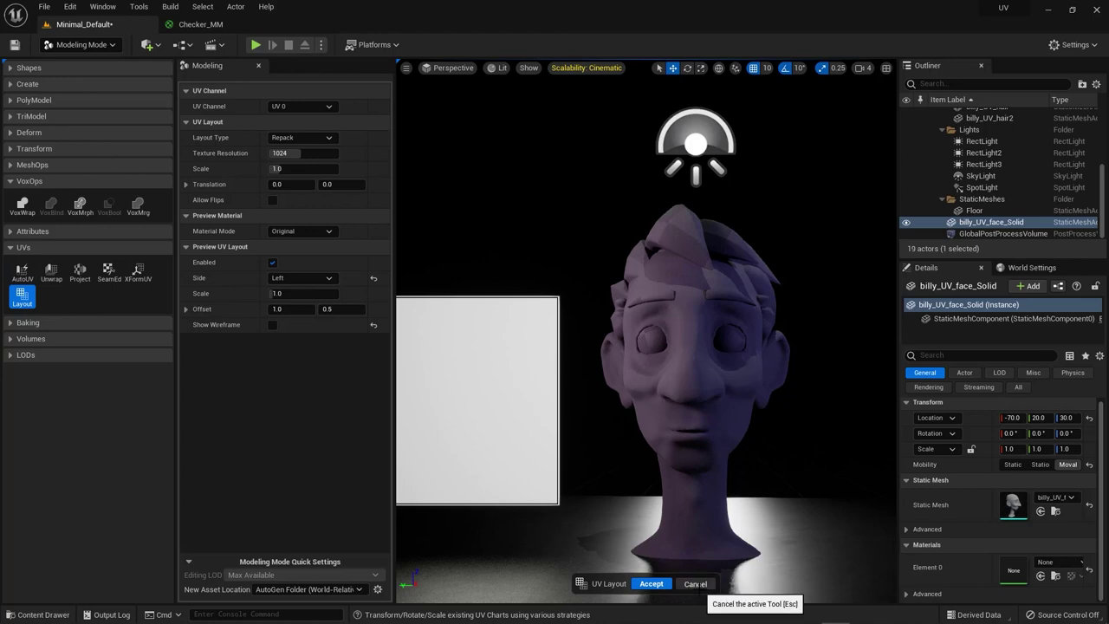
{"action": "left_click", "coordinate": [694, 583]}
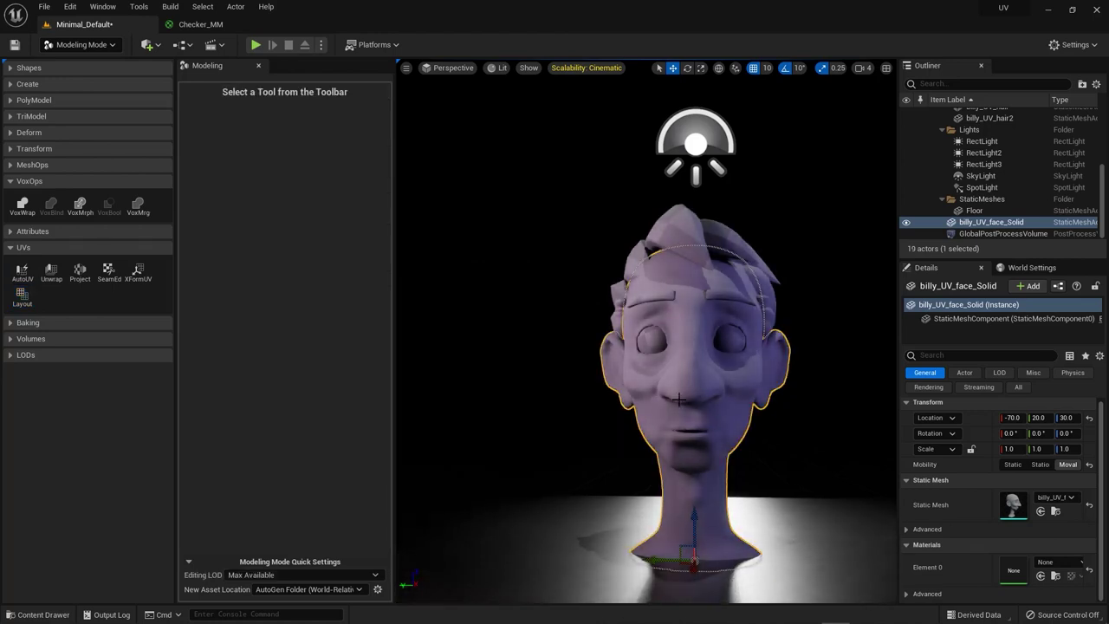
Set the viewport to Wireframe view mode and examine the mesh of the voxel-wrapped head
{"action": "left_click", "coordinate": [500, 69]}
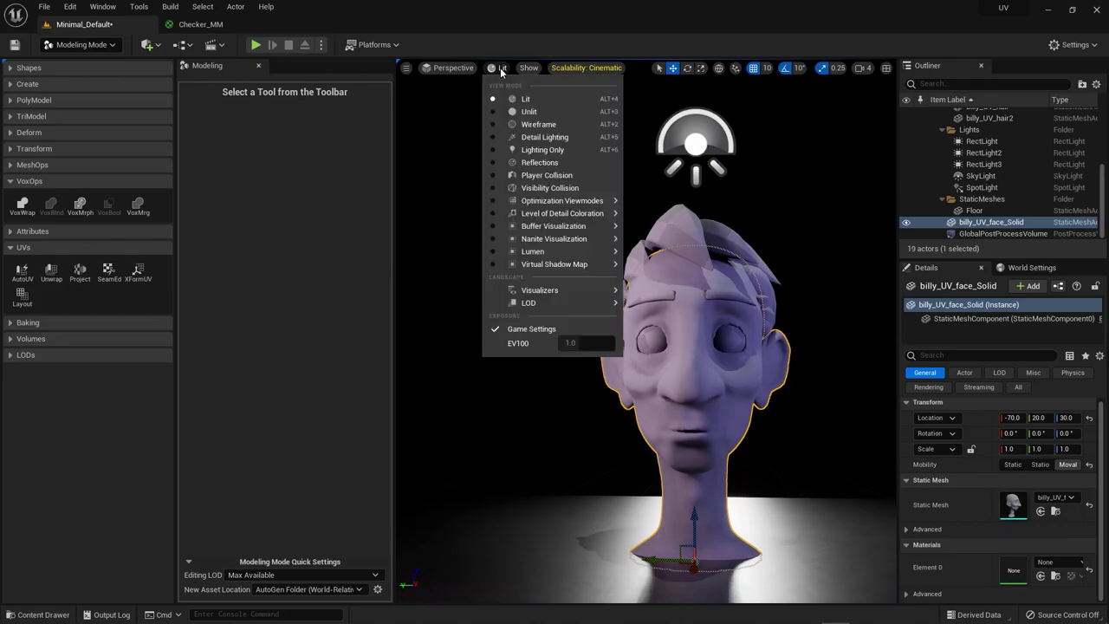
{"action": "left_click", "coordinate": [537, 124]}
{"action": "left_click_drag", "start_coordinate": [653, 413], "coordinate": [511, 411], "text": "alt"}
{"action": "mouse_move", "coordinate": [658, 411]}
{"action": "right_mouse_down", "text": "alt"}
{"action": "mouse_move", "coordinate": [806, 410]}
{"action": "mouse_move", "coordinate": [641, 411]}
{"action": "right_mouse_up", "text": "alt"}
{"action": "left_click_drag", "start_coordinate": [641, 411], "coordinate": [763, 411], "text": "alt"}
{"action": "mouse_move", "coordinate": [632, 392]}
{"action": "left_mouse_down", "text": "alt"}
{"action": "mouse_move", "coordinate": [608, 390]}
{"action": "mouse_move", "coordinate": [630, 392]}
{"action": "left_mouse_up", "text": "alt"}
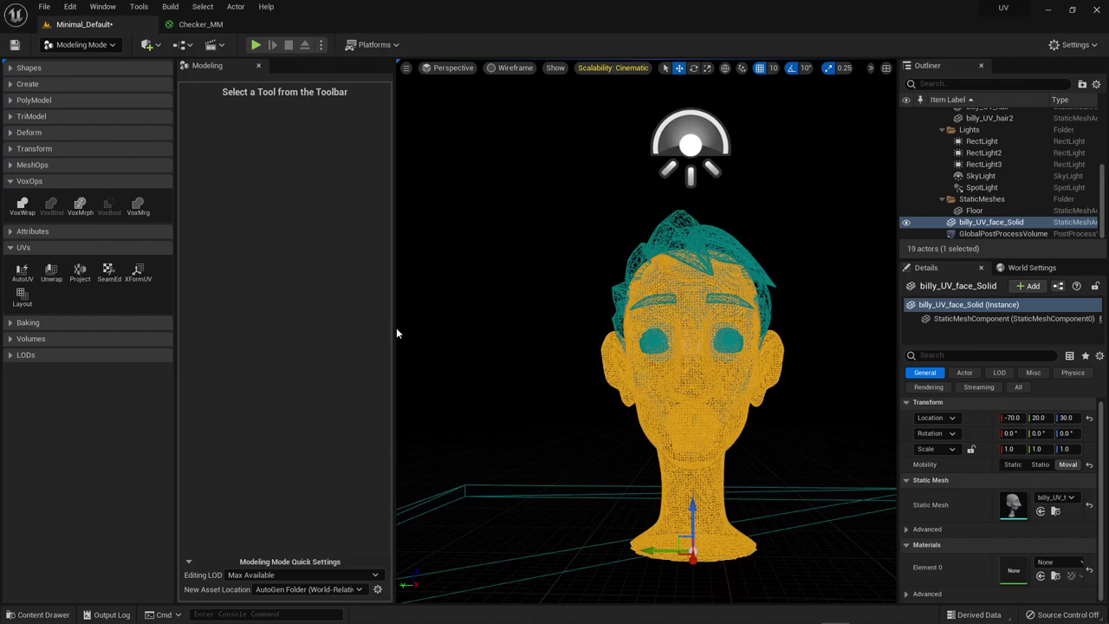
Undo the voxel wrap of the face and return the viewport to Lit view mode
{"action": "key", "text": "ctrl+z"}
{"action": "key", "text": "ctrl+z"}
{"action": "key", "text": "ctrl+z"}
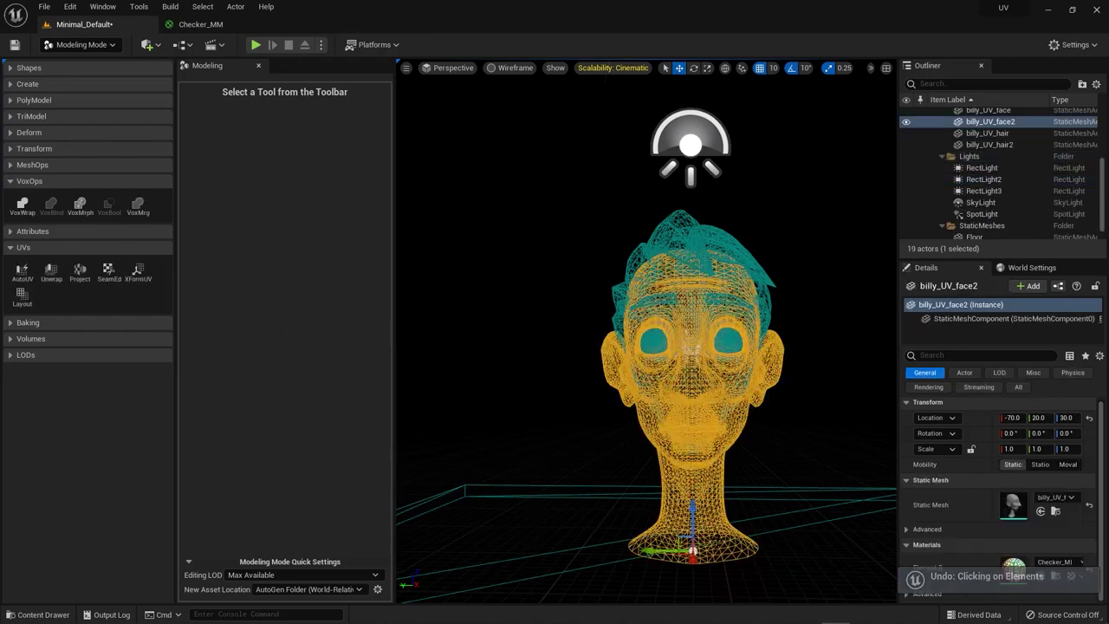
{"action": "left_click", "coordinate": [515, 69]}
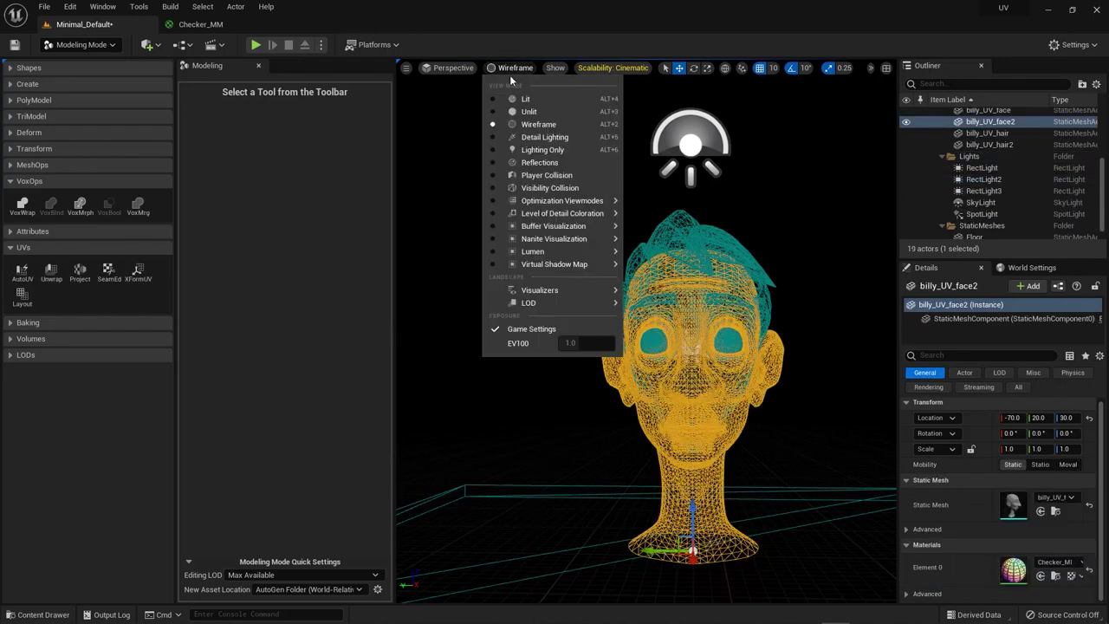
{"action": "left_click", "coordinate": [520, 99]}
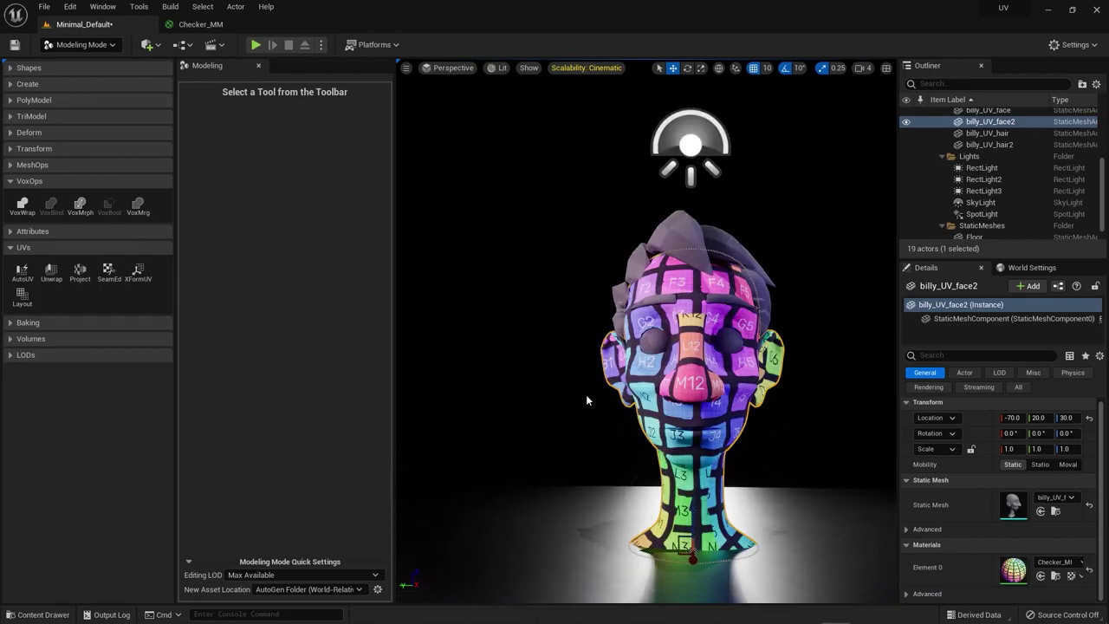
Switch to the head made of the billy_NO_UV meshes and examine the face in the UV Layout tool, leaving the tool unapplied
{"action": "left_click", "coordinate": [39, 614]}
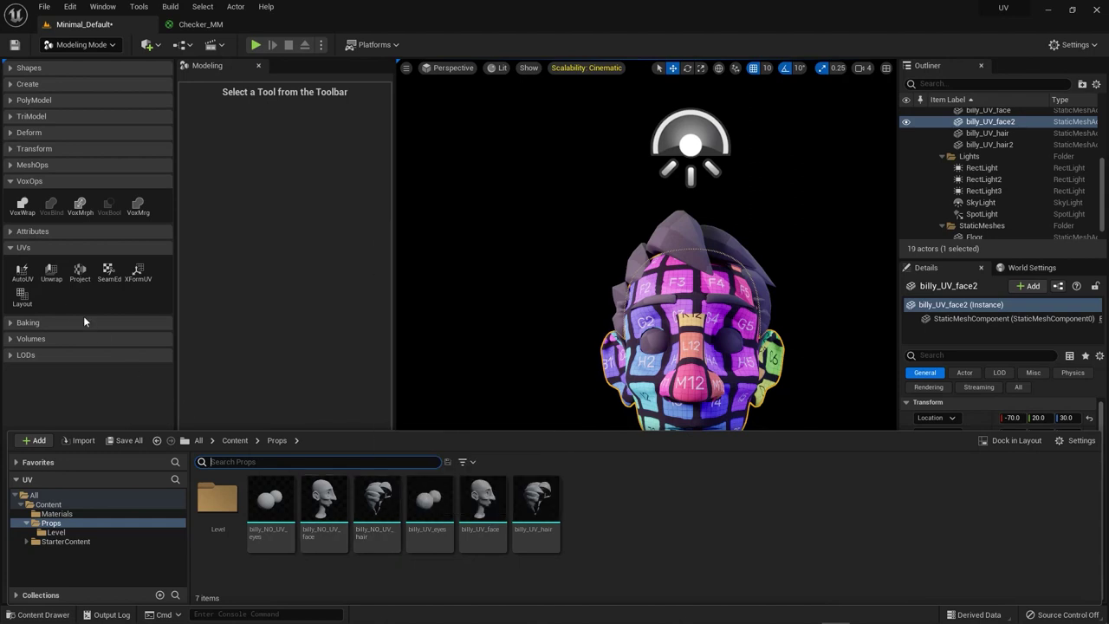
{"action": "mouse_move", "coordinate": [401, 544]}
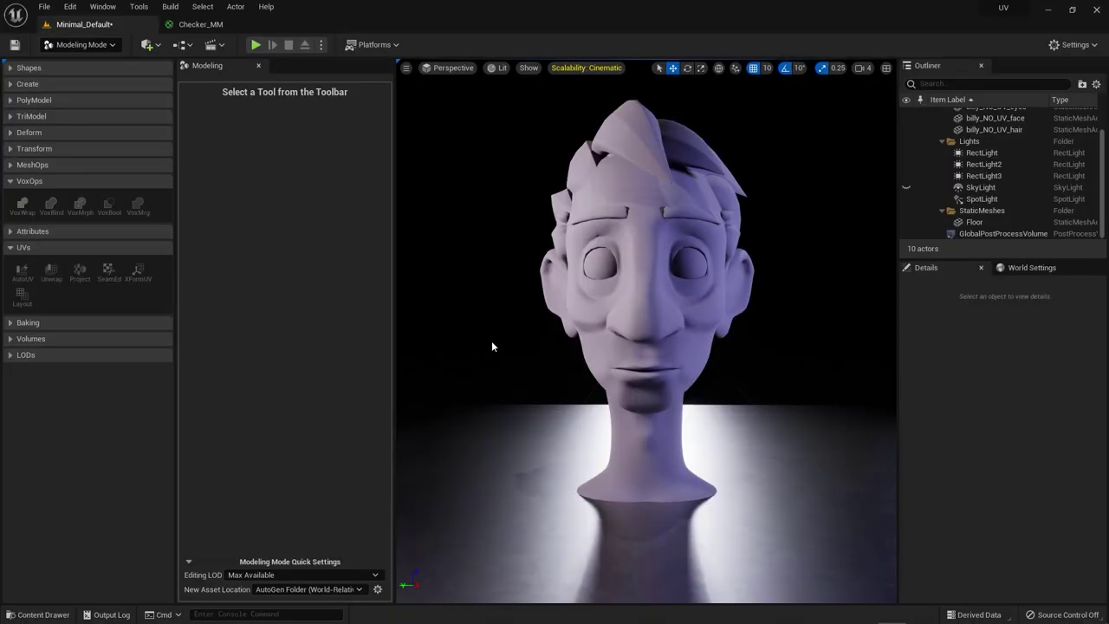
{"action": "left_click", "coordinate": [601, 347]}
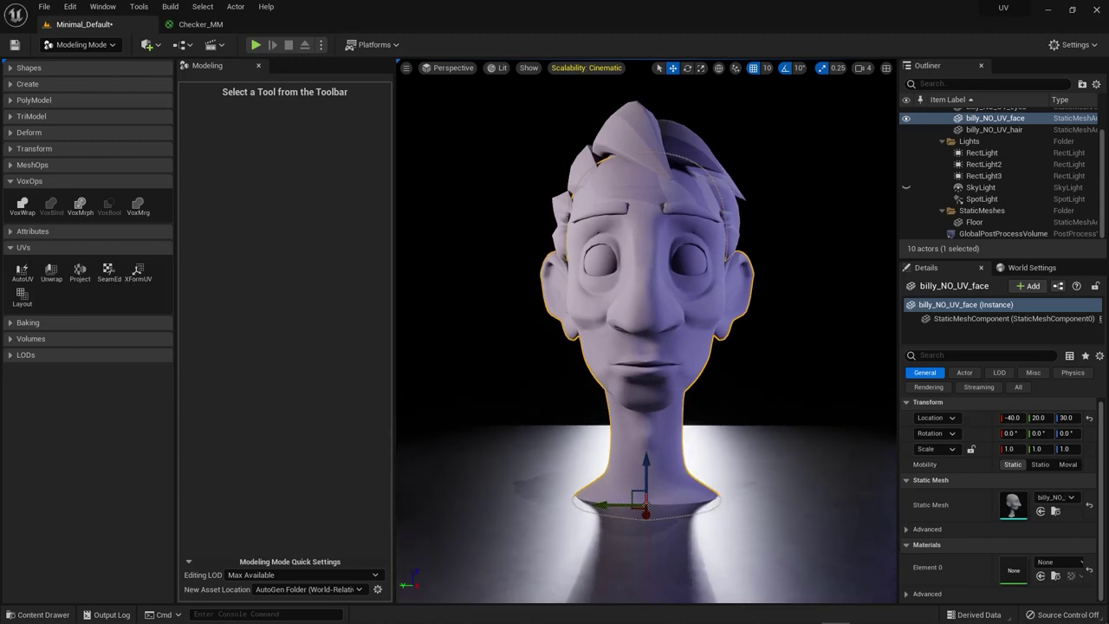
{"action": "left_click", "coordinate": [22, 296]}
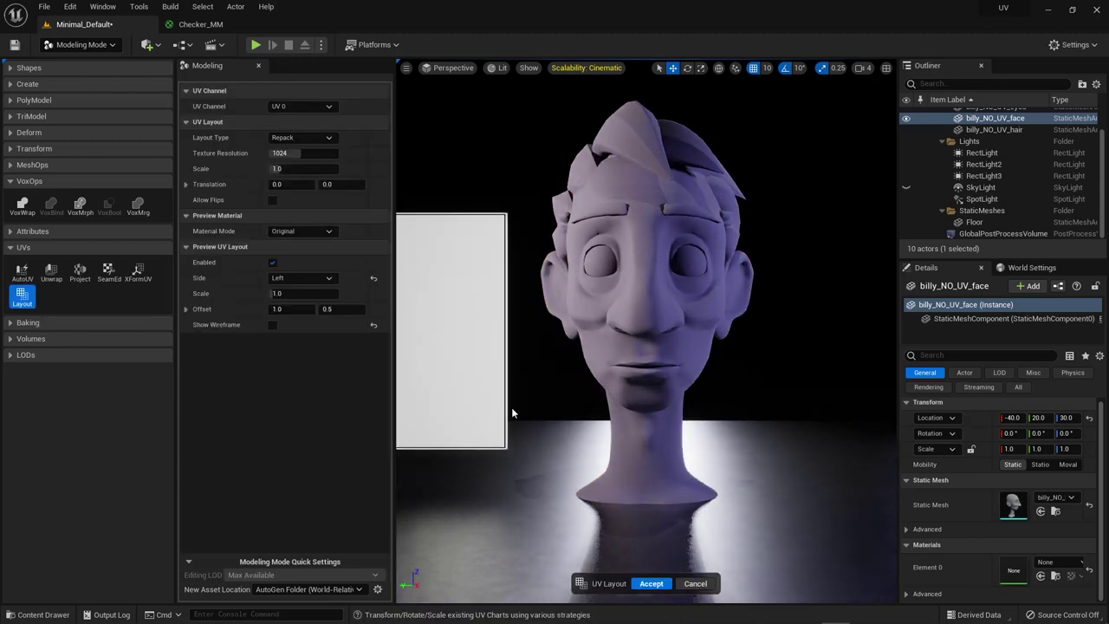
{"action": "scroll", "coordinate": [490, 400], "scroll_direction": "down", "scroll_amount": 5}
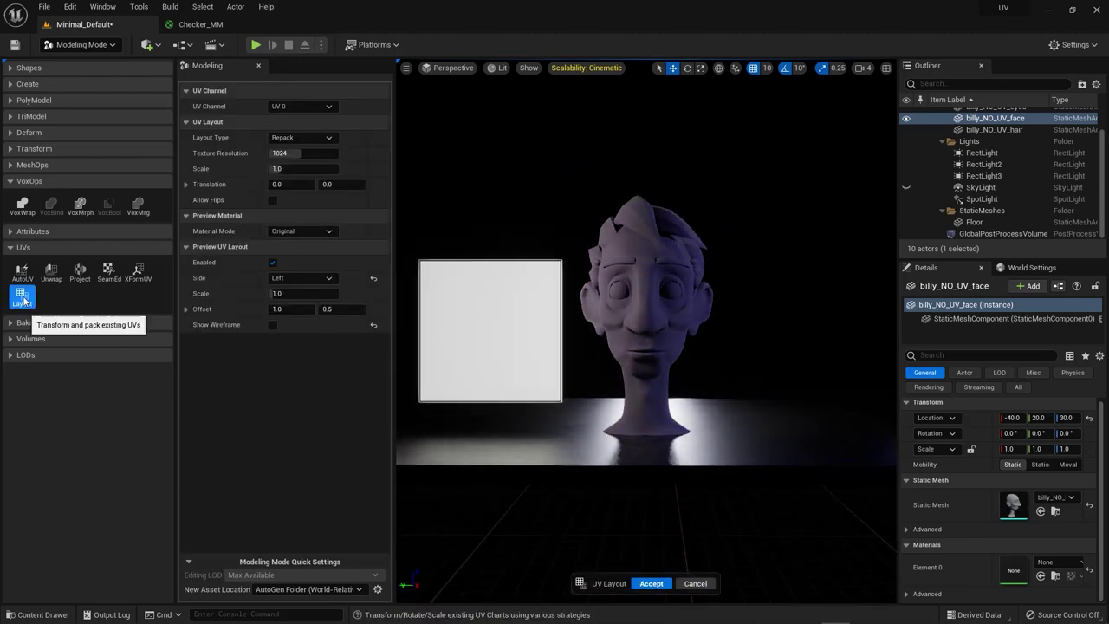
{"action": "left_click", "coordinate": [529, 321]}
{"action": "scroll", "coordinate": [529, 322], "scroll_direction": "up", "scroll_amount": 5}
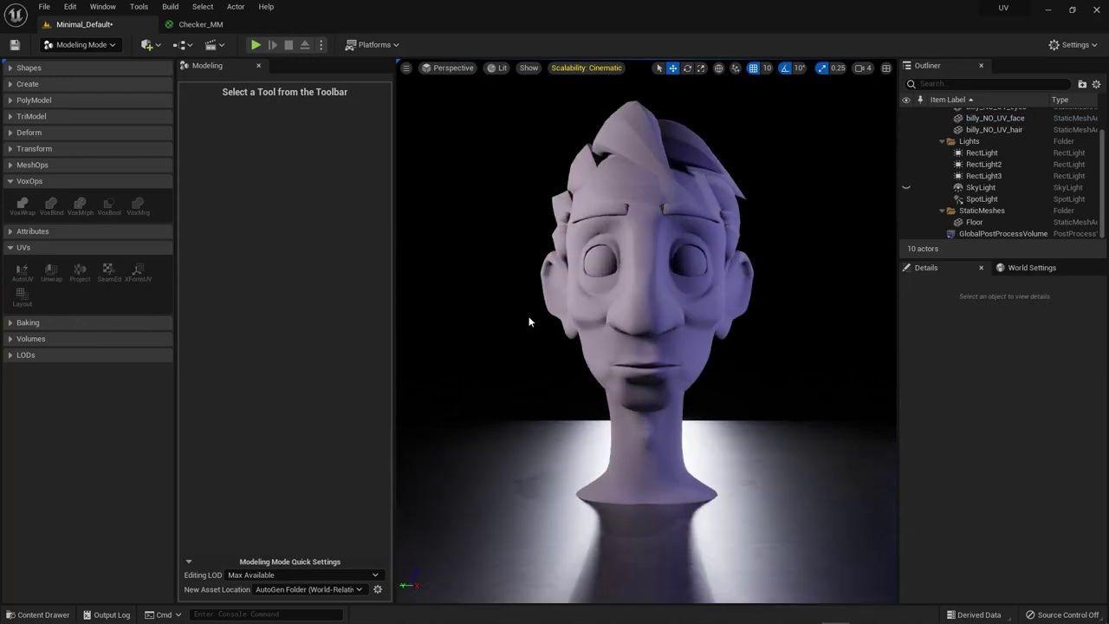
Apply the Checker_MI material from the Materials folder to billy_NO_UV_face
{"action": "left_click", "coordinate": [616, 408]}
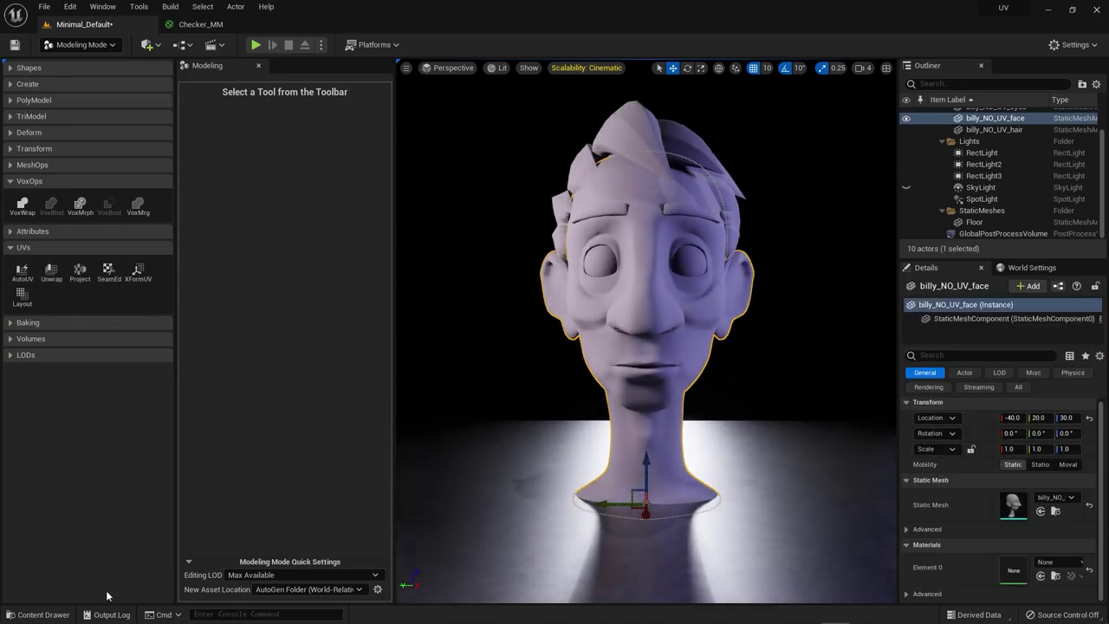
{"action": "left_click", "coordinate": [39, 615]}
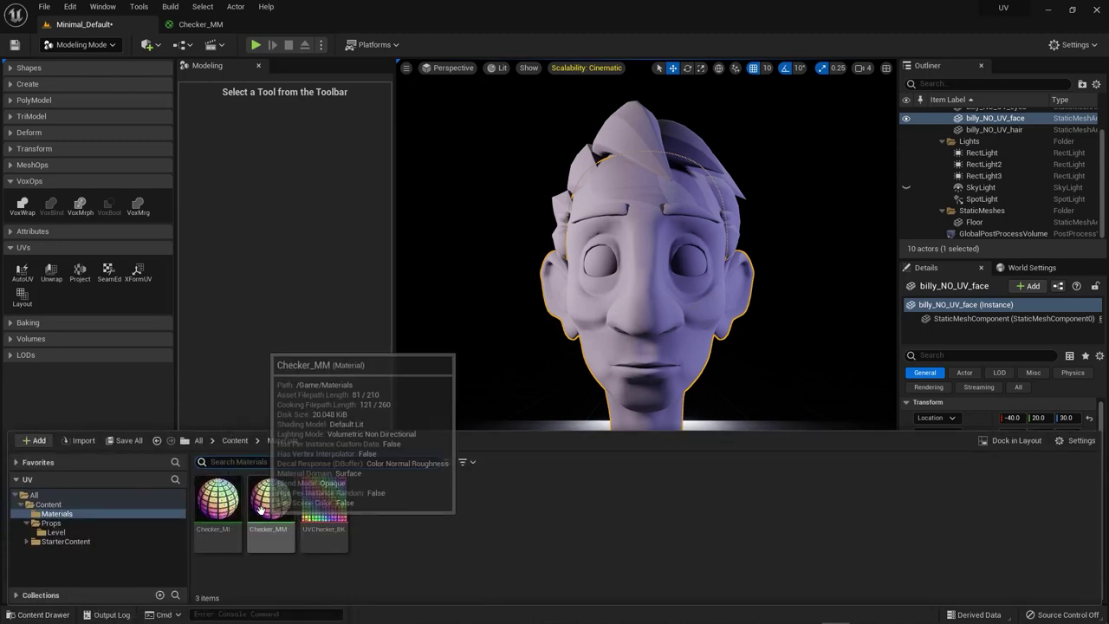
{"action": "left_click_drag", "start_coordinate": [218, 501], "coordinate": [636, 314]}
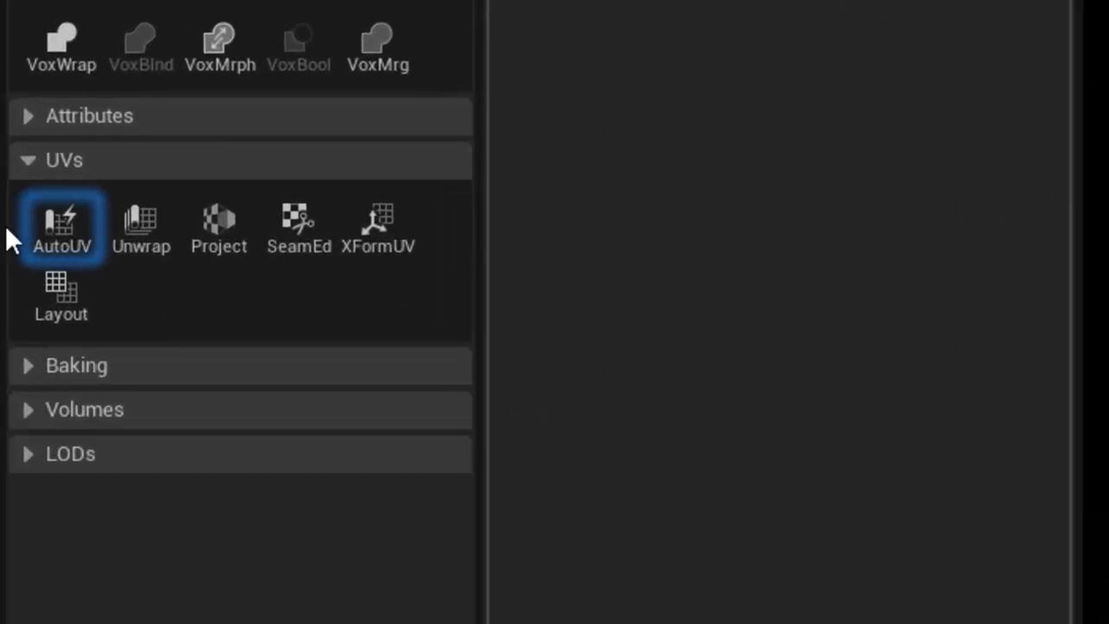
Generate UVs for the face on UV 0 with AutoUV's Patch Builder method, previewing them with the Original material mode
{"action": "left_click", "coordinate": [48, 239]}
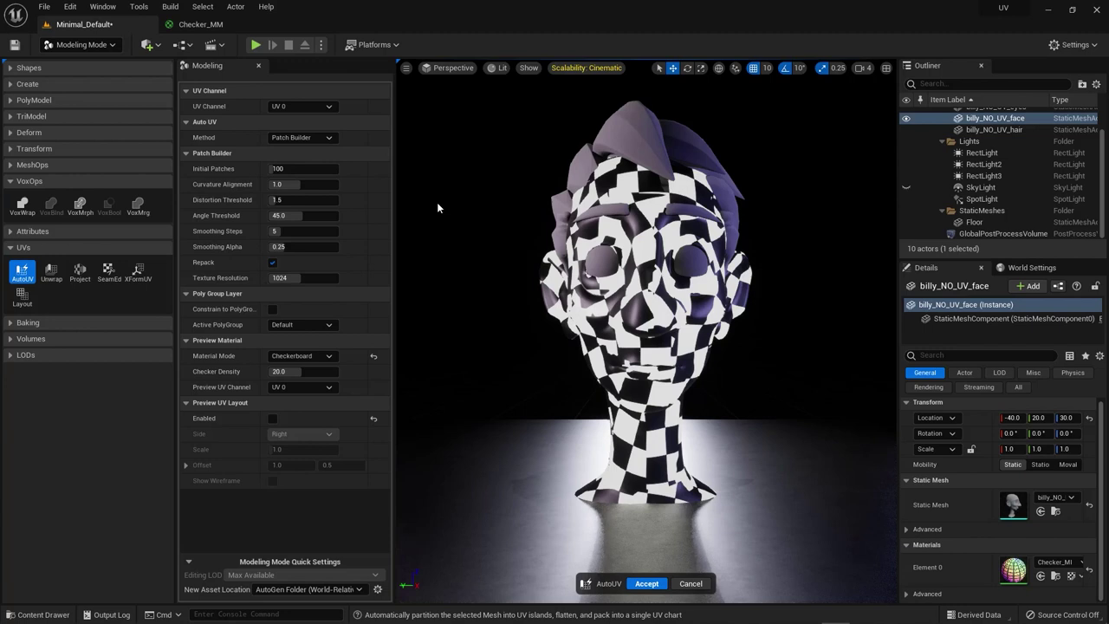
{"action": "left_click", "coordinate": [328, 139]}
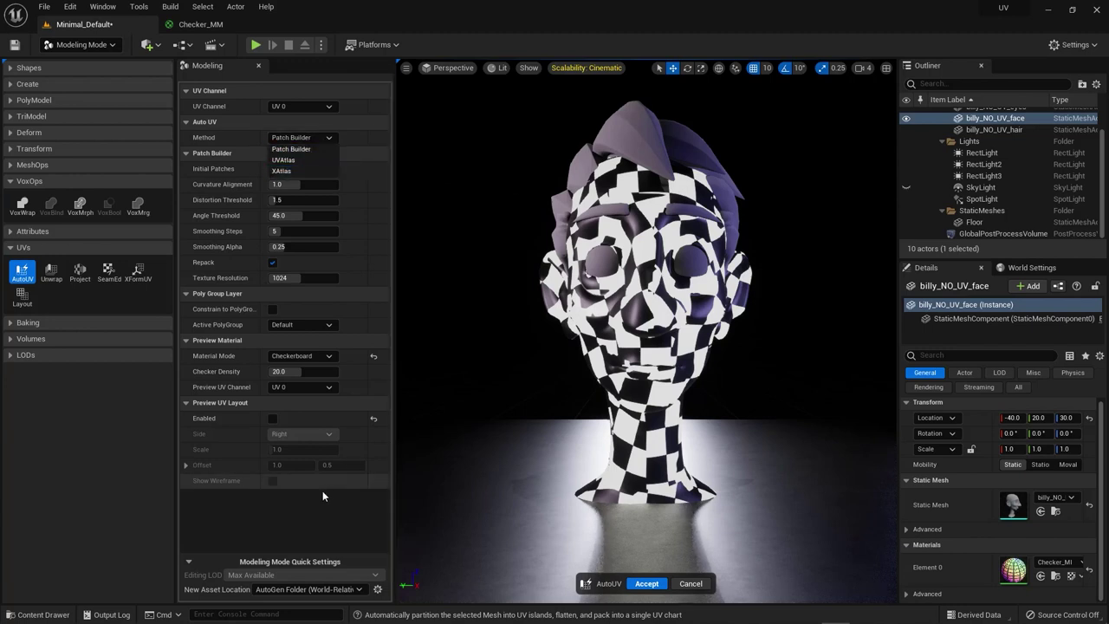
{"action": "left_click", "coordinate": [65, 524]}
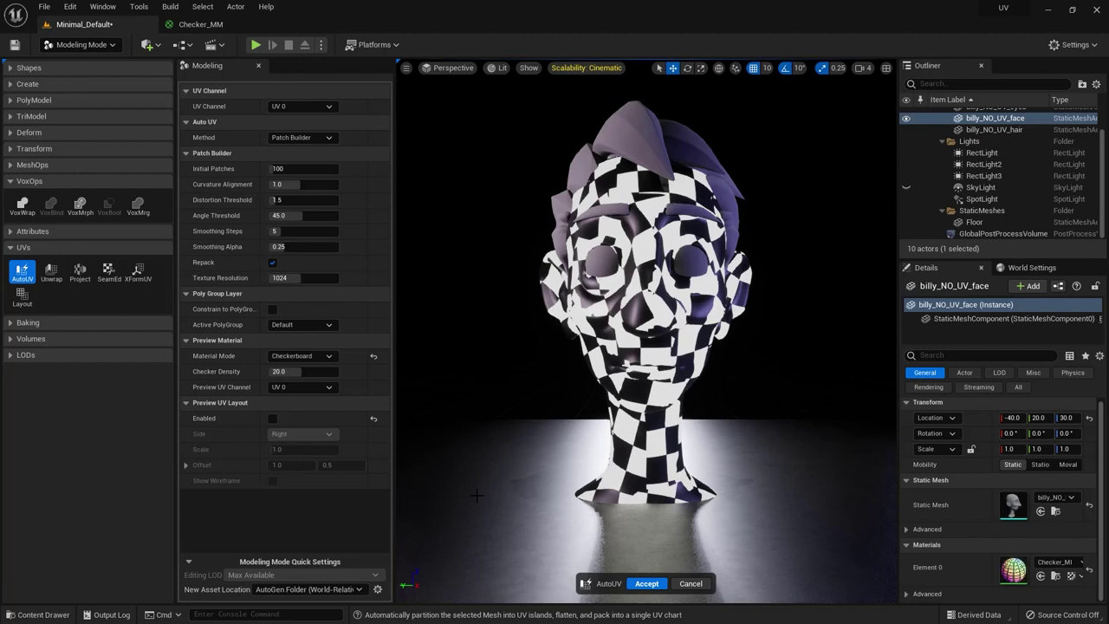
{"action": "left_click", "coordinate": [326, 357]}
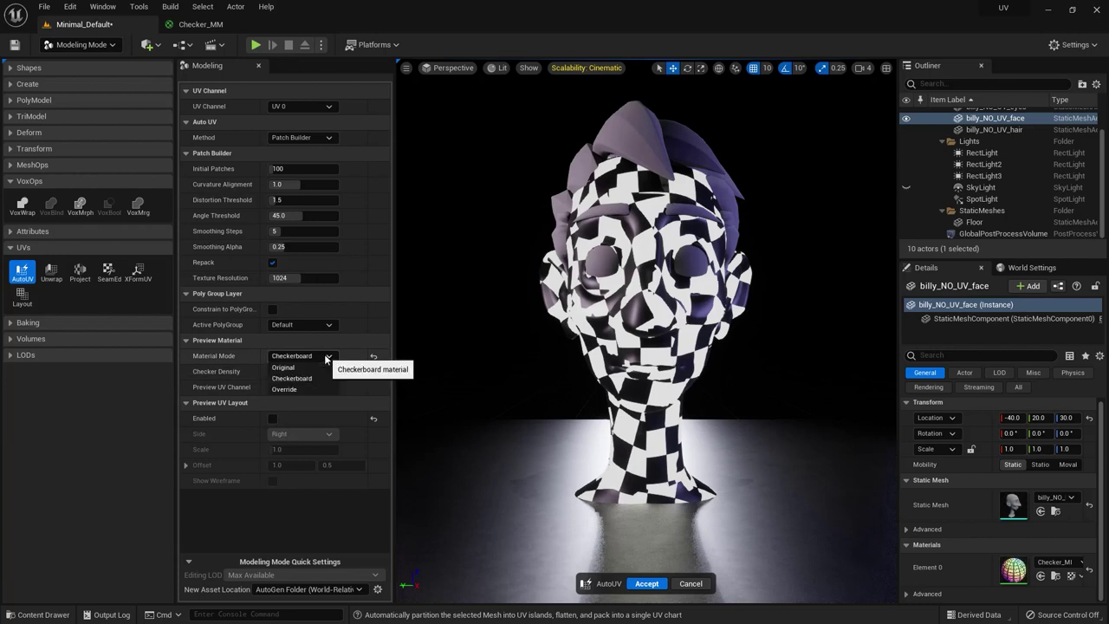
{"action": "left_click", "coordinate": [274, 368]}
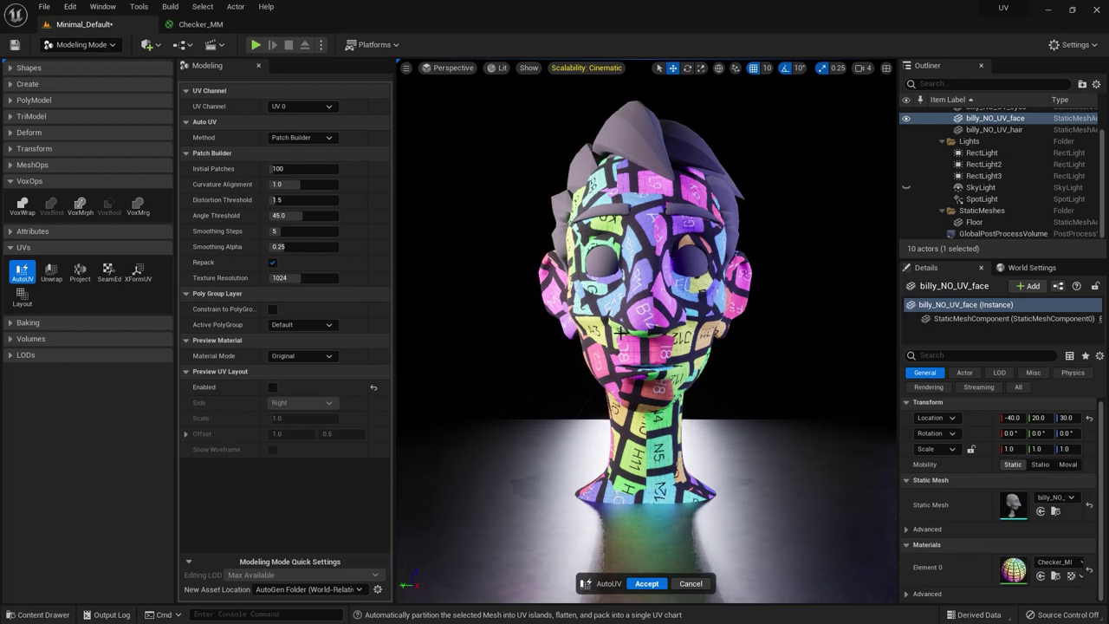
{"action": "scroll", "coordinate": [622, 334], "scroll_direction": "down", "scroll_amount": 2}
{"action": "scroll", "coordinate": [622, 333], "scroll_direction": "up", "scroll_amount": 3}
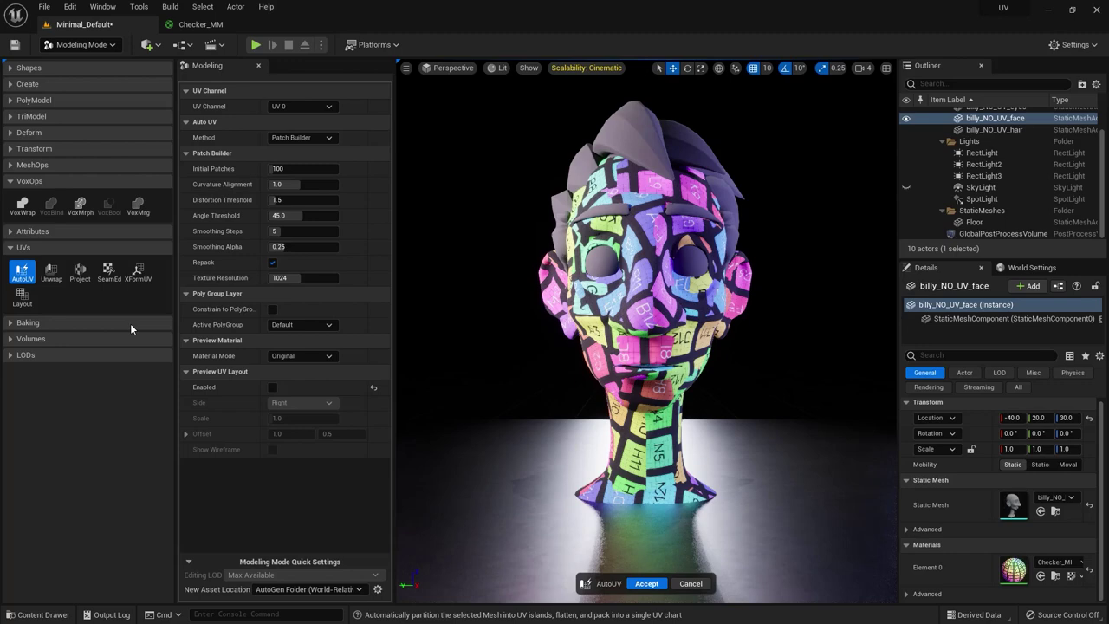
Open the face in the UV Layout tool and examine its generated UV islands beside the head
{"action": "left_click", "coordinate": [22, 294]}
{"action": "scroll", "coordinate": [645, 333], "scroll_direction": "down", "scroll_amount": 2}
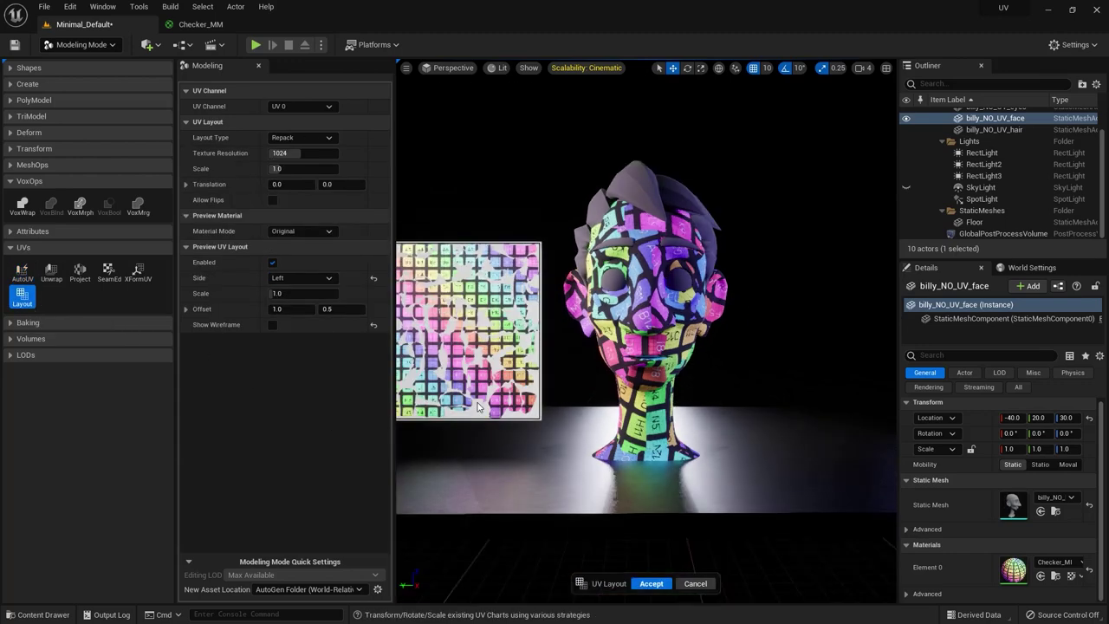
{"action": "middle_click_drag", "start_coordinate": [645, 334], "coordinate": [546, 317]}
{"action": "scroll", "coordinate": [645, 331], "scroll_direction": "up", "scroll_amount": 3}
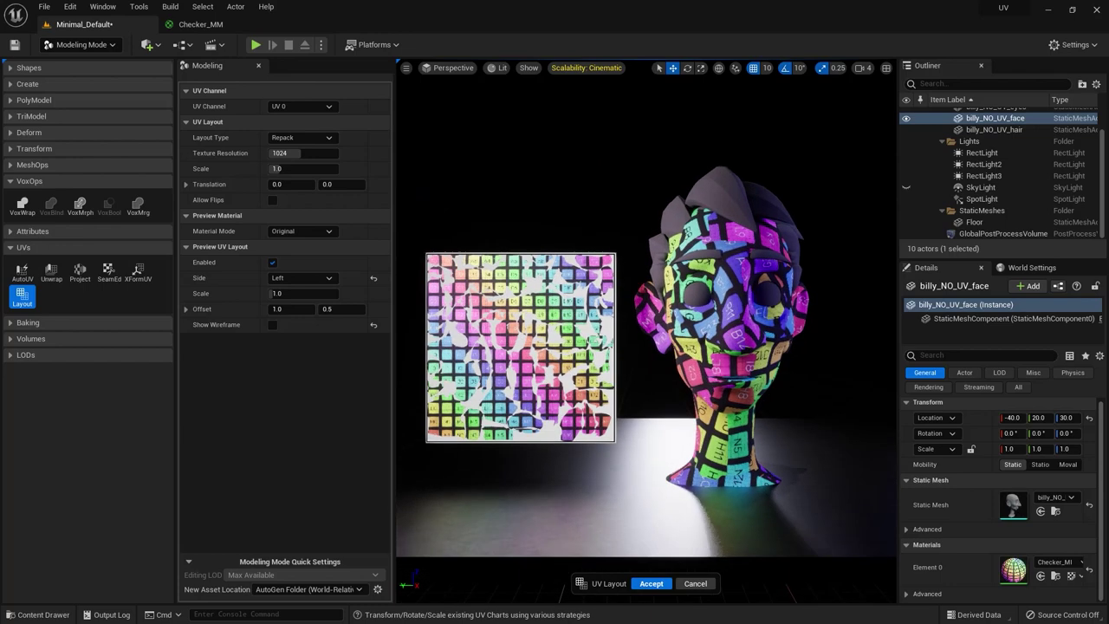
Reopen AutoUV on the face and preview the UVs generated by the XAtlas method
{"action": "left_click_drag", "start_coordinate": [509, 351], "coordinate": [501, 351], "text": "alt"}
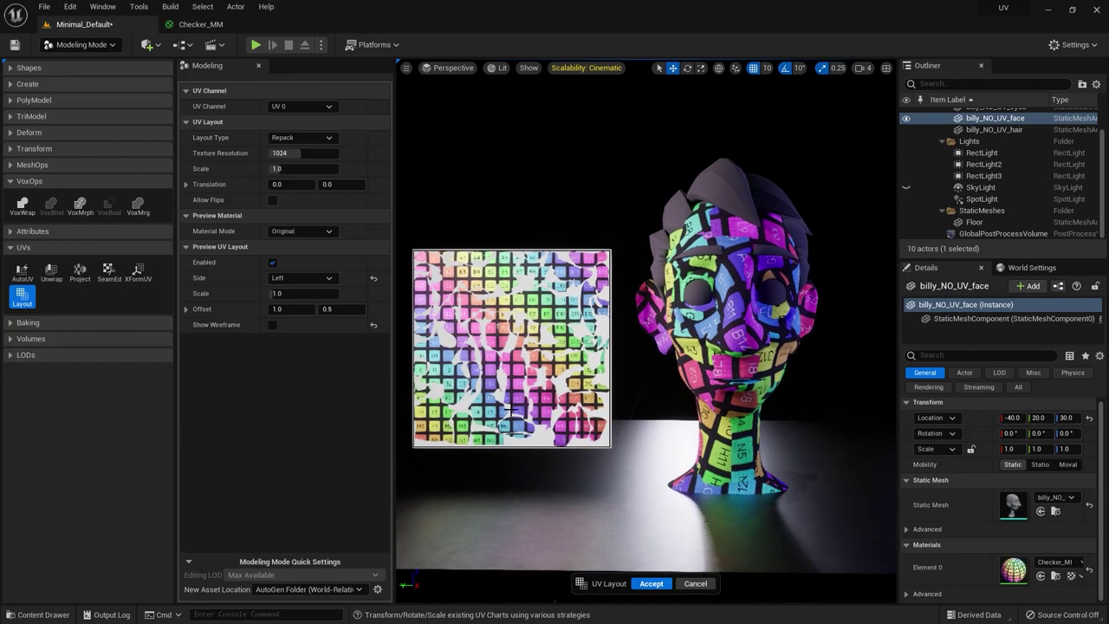
{"action": "right_click_drag", "start_coordinate": [586, 400], "coordinate": [586, 400]}
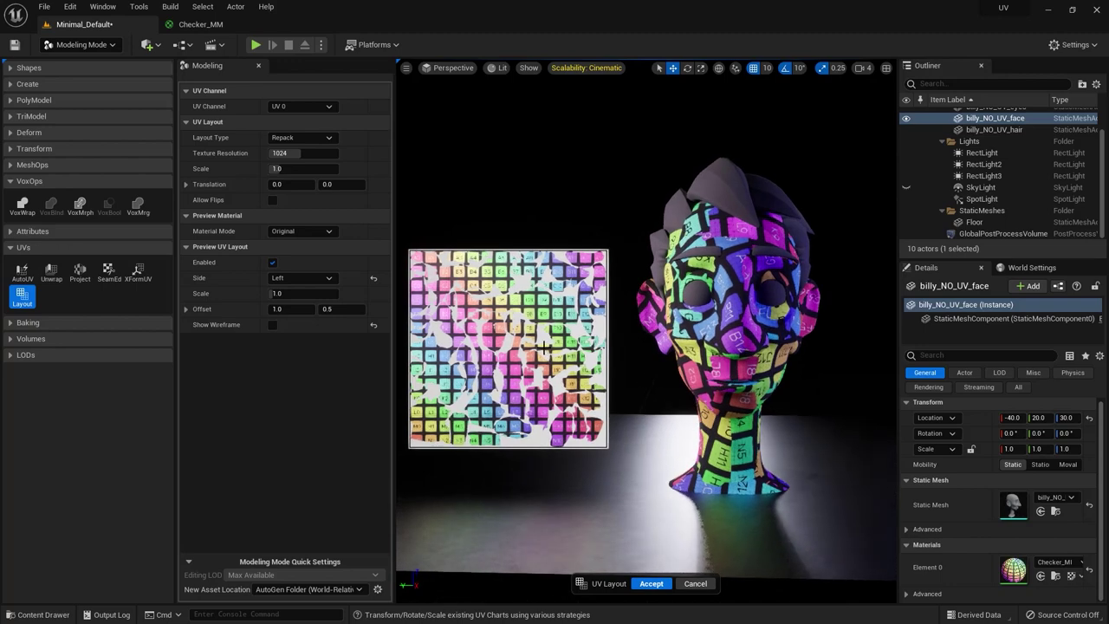
{"action": "left_click", "coordinate": [22, 271]}
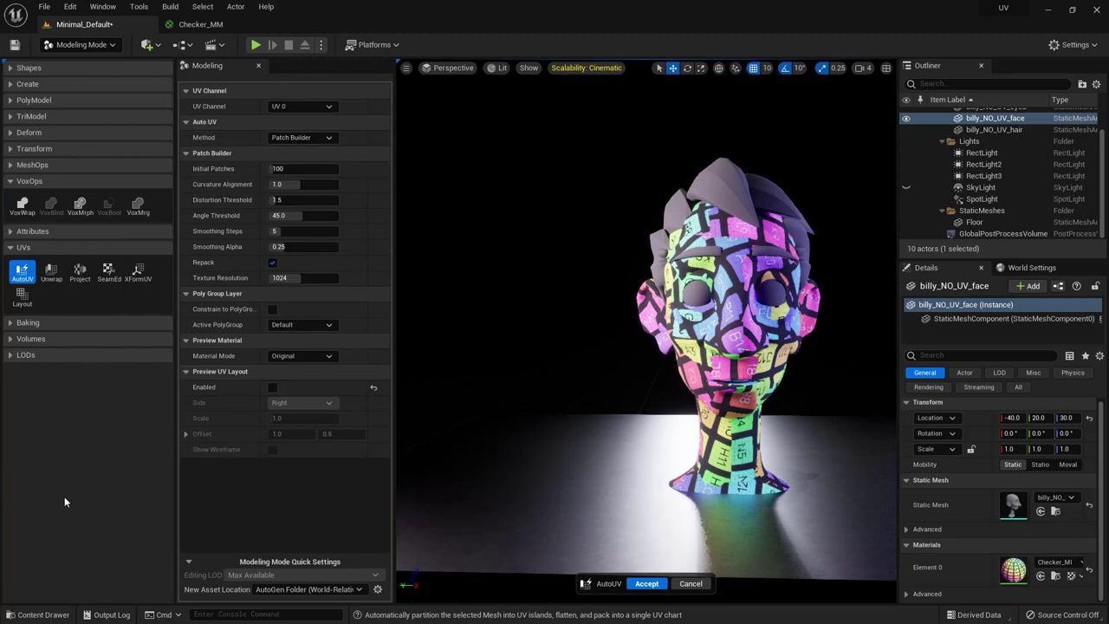
{"action": "left_click", "coordinate": [323, 139]}
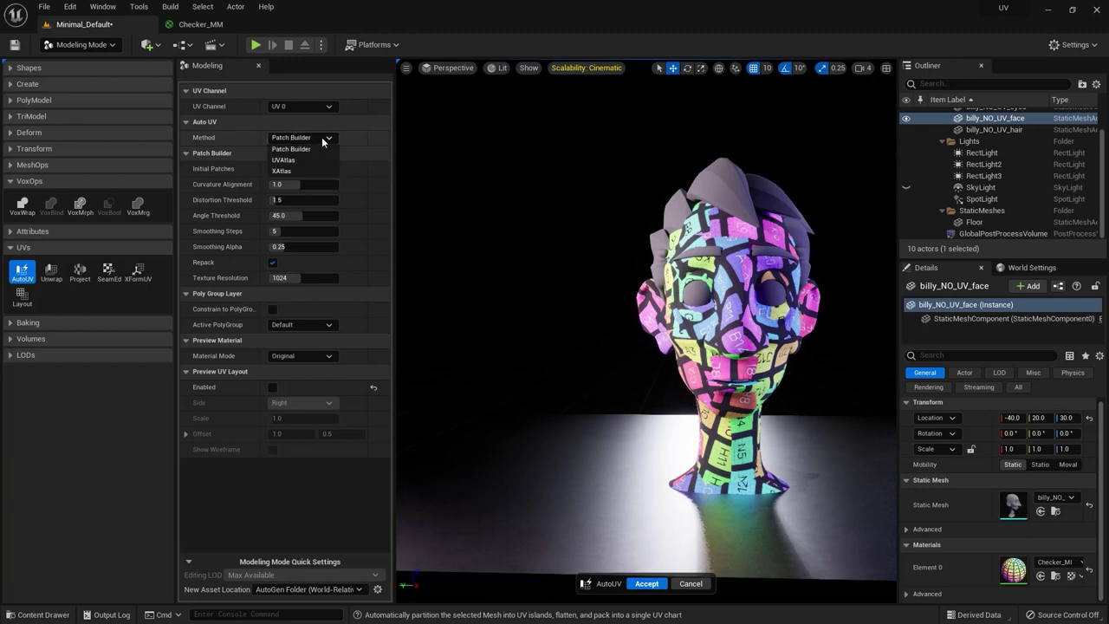
{"action": "left_click", "coordinate": [294, 172]}
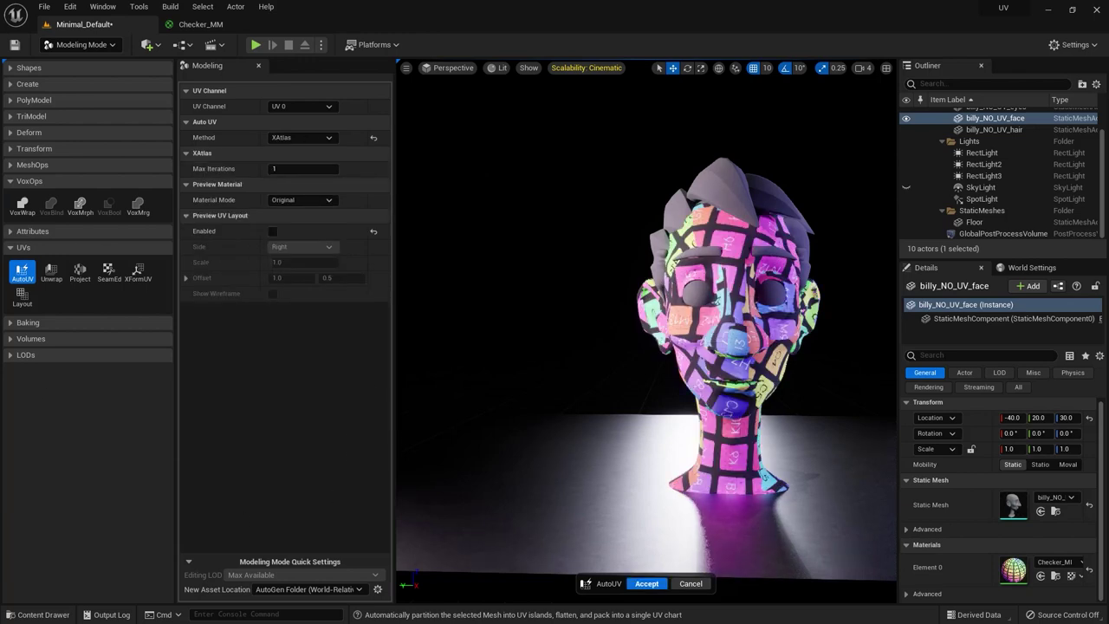
Switch to the browser to read how UVAtlas works in Microsoft's Using UVAtlas (Direct3D 9) article, and return to Unreal Engine
{"action": "left_click_drag", "start_coordinate": [0, 191], "coordinate": [574, 115]}
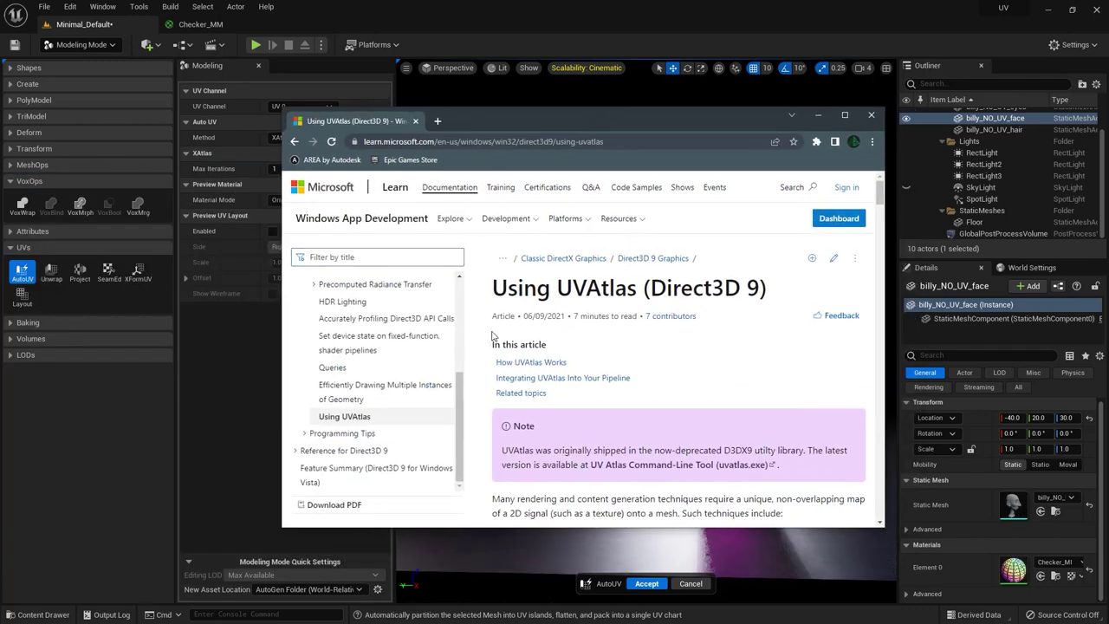
{"action": "scroll", "coordinate": [487, 332], "scroll_direction": "down", "scroll_amount": 5}
{"action": "scroll", "coordinate": [492, 336], "scroll_direction": "up", "scroll_amount": 5}
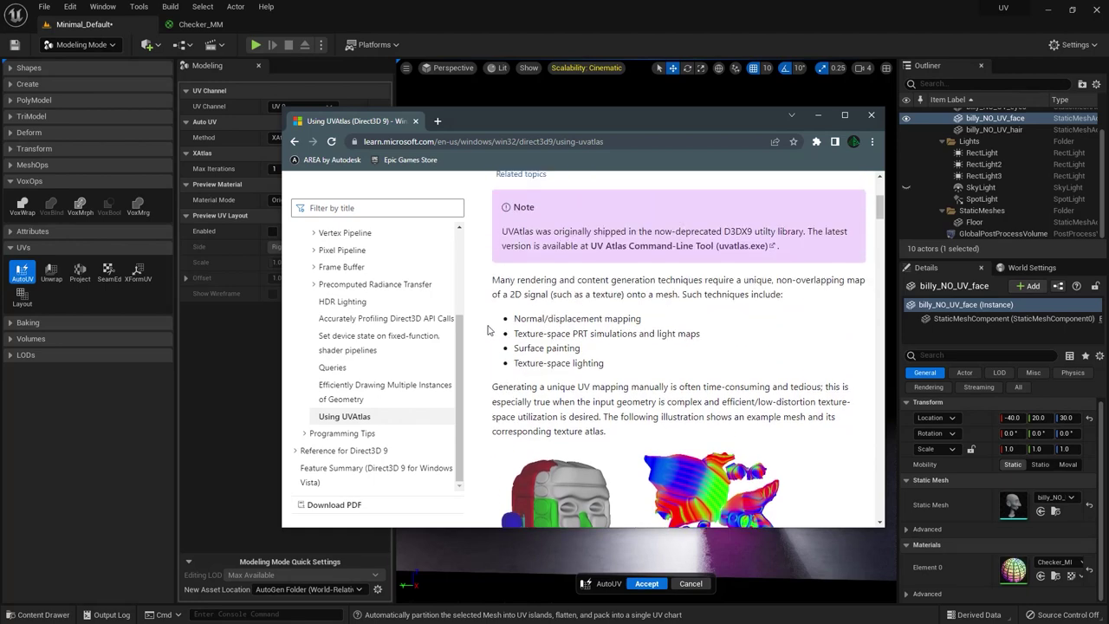
{"action": "scroll", "coordinate": [510, 306], "scroll_direction": "down", "scroll_amount": 6}
{"action": "scroll", "coordinate": [510, 306], "scroll_direction": "down", "scroll_amount": 6}
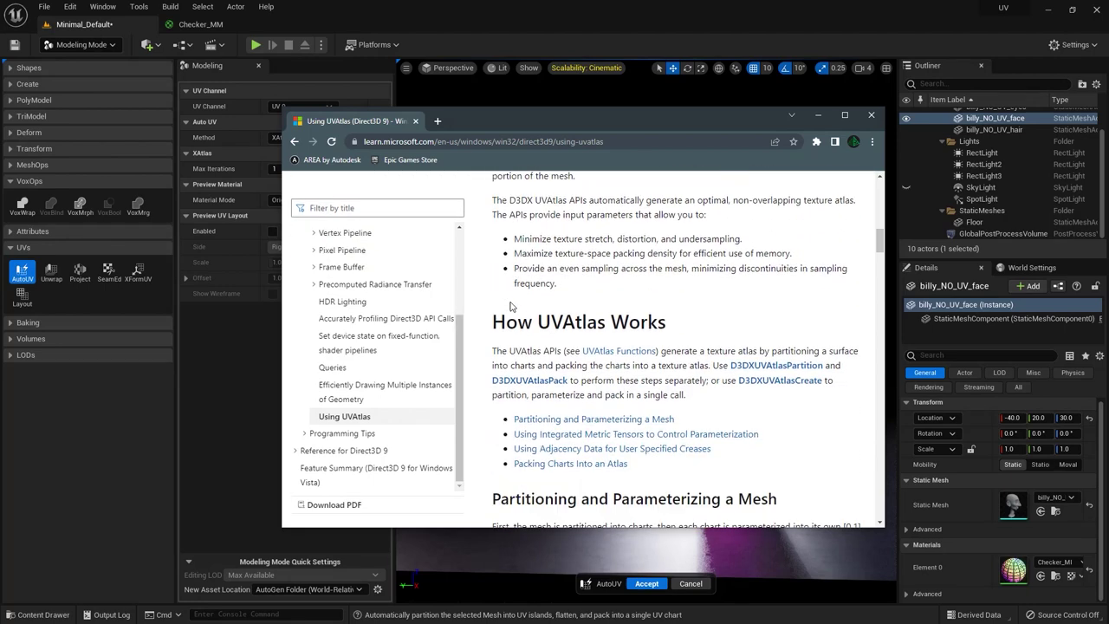
{"action": "scroll", "coordinate": [510, 306], "scroll_direction": "down", "scroll_amount": 6}
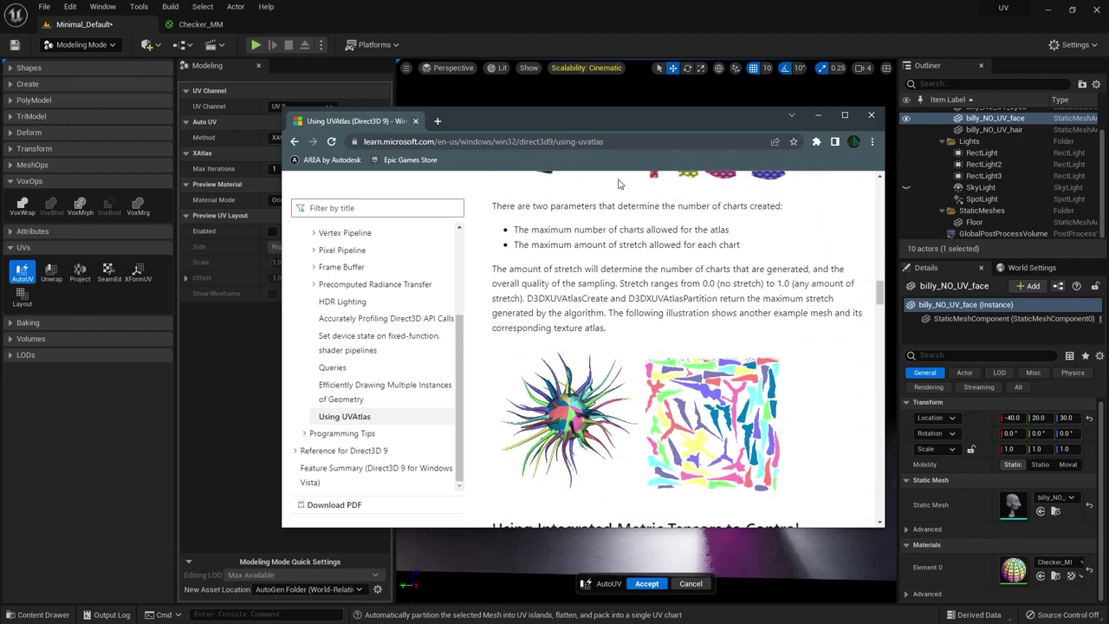
{"action": "scroll", "coordinate": [624, 181], "scroll_direction": "down", "scroll_amount": 3}
{"action": "left_click_drag", "start_coordinate": [705, 125], "coordinate": [0, 251]}
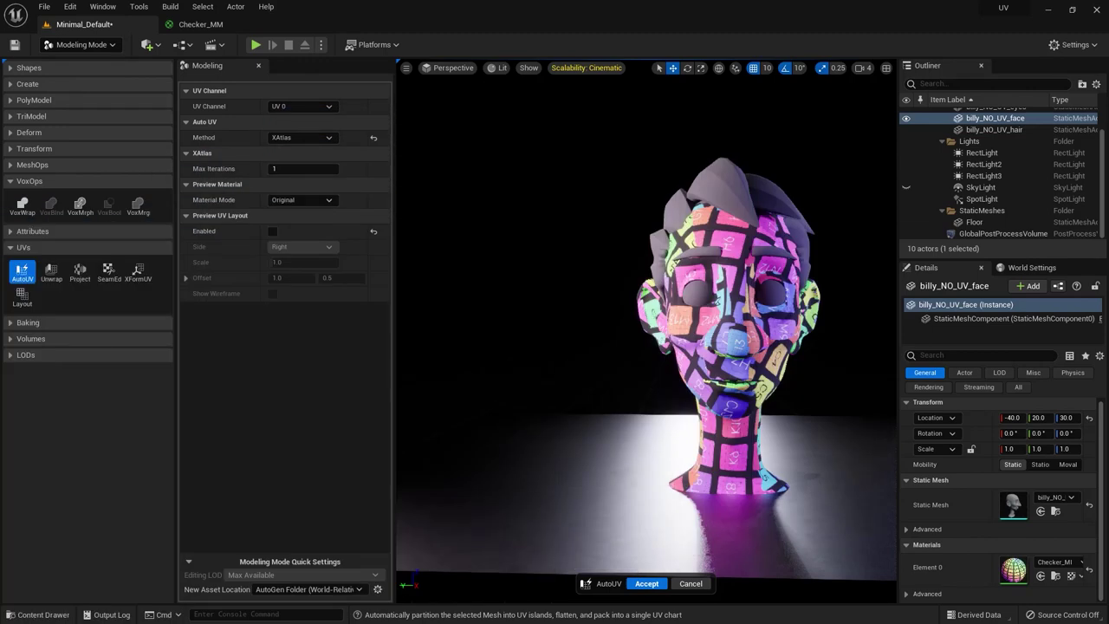
Compare AutoUV's UVAtlas method with XAtlas on the face and open the UV Layout tool
{"action": "left_click", "coordinate": [288, 137]}
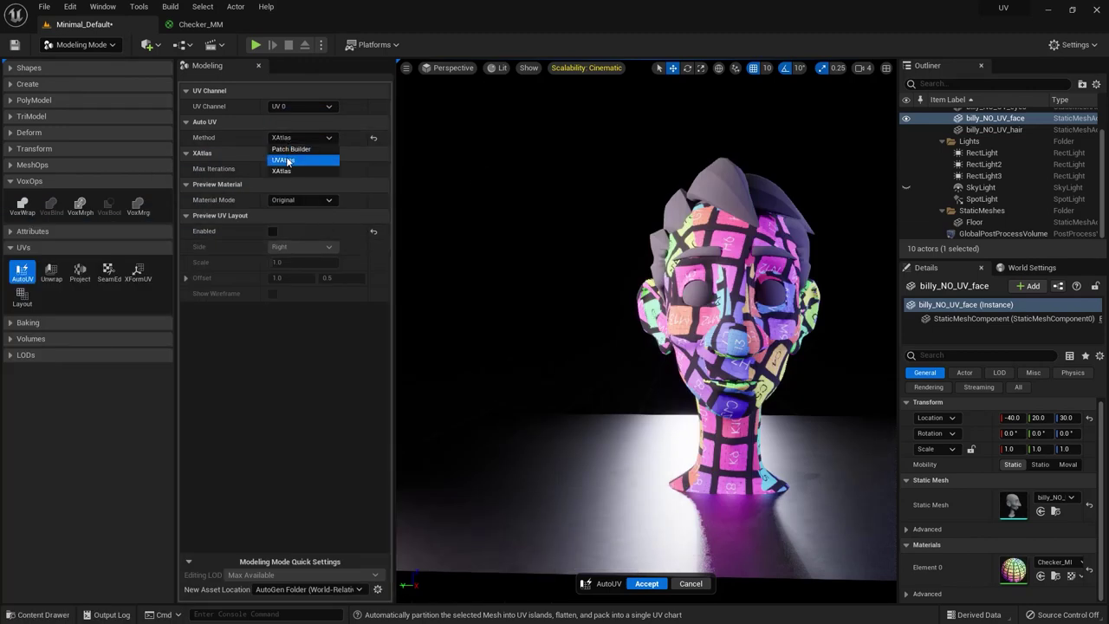
{"action": "left_click", "coordinate": [286, 158]}
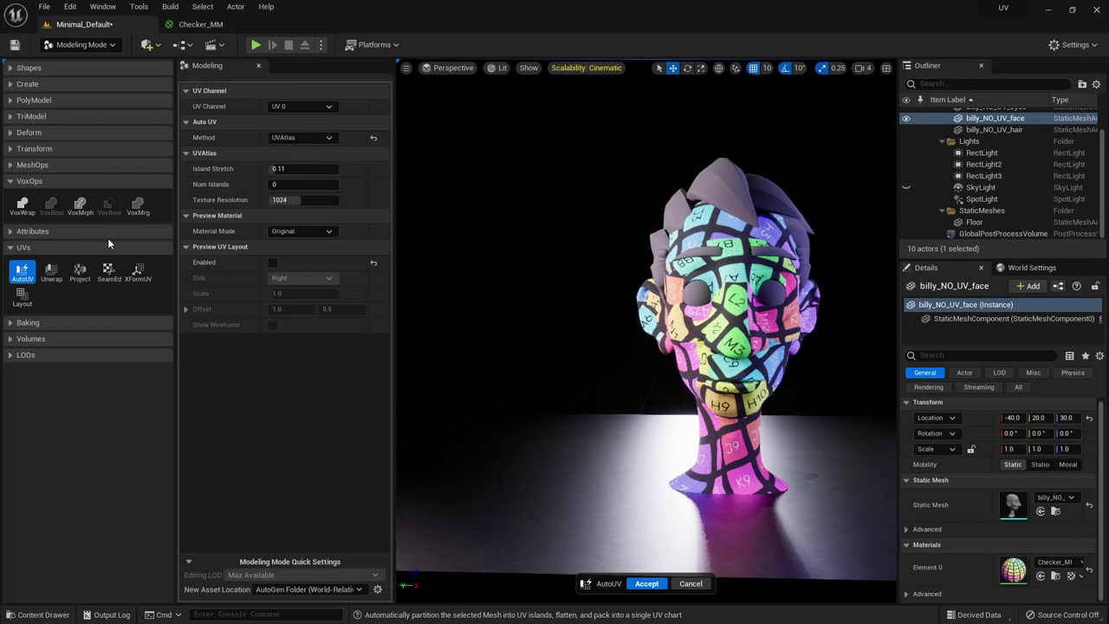
{"action": "left_click", "coordinate": [301, 137]}
{"action": "left_click", "coordinate": [299, 168]}
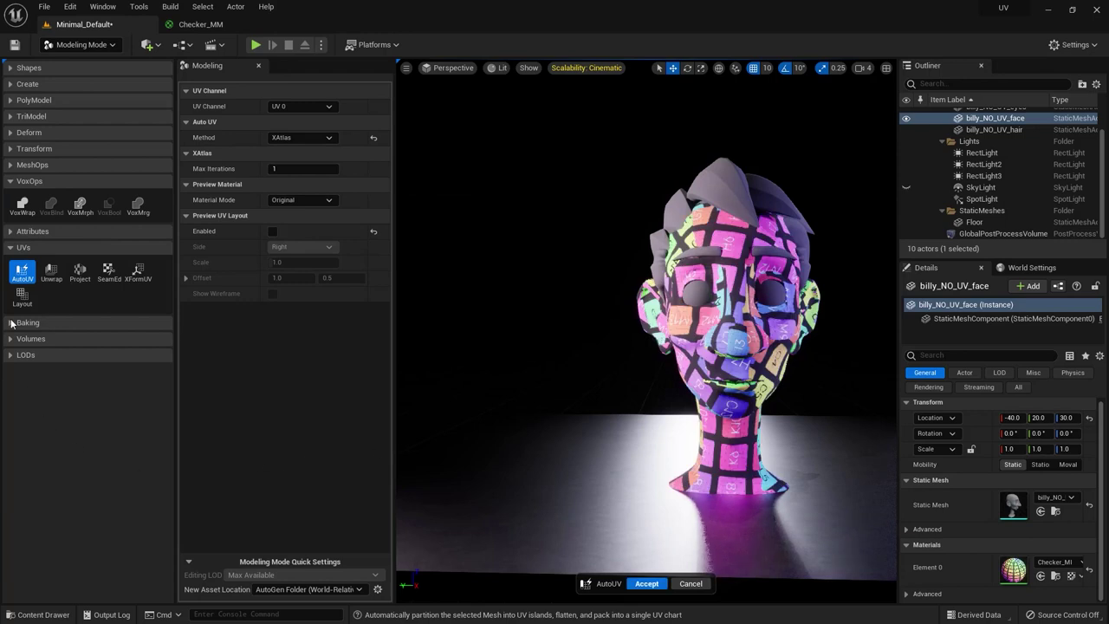
{"action": "left_click", "coordinate": [22, 294]}
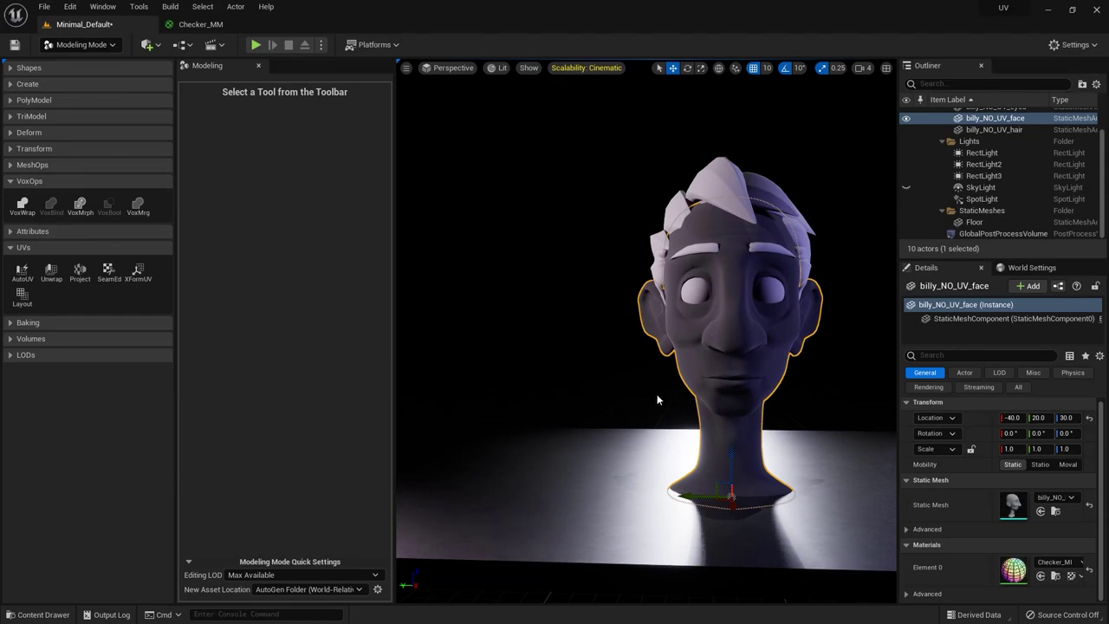
Try the Unwrap tool on the face with Island Generation set to PolyGroups, and leave the tool without applying it
{"action": "middle_click_drag", "start_coordinate": [674, 397], "coordinate": [600, 431]}
{"action": "scroll", "coordinate": [695, 382], "scroll_direction": "up", "scroll_amount": 6}
{"action": "left_click", "coordinate": [52, 277]}
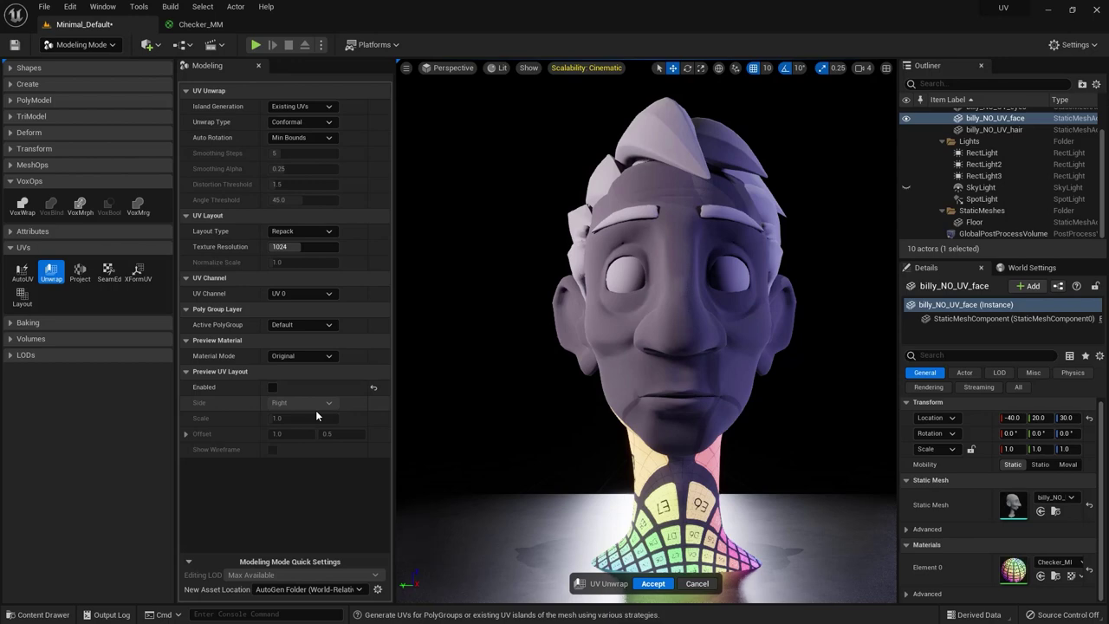
{"action": "left_click", "coordinate": [311, 108]}
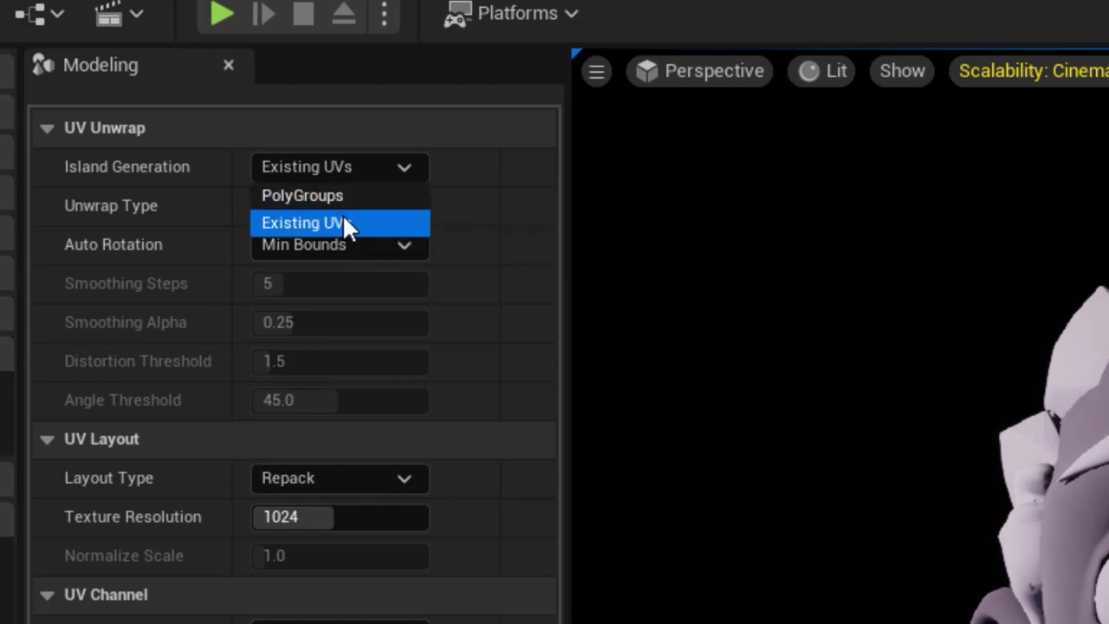
{"action": "left_click", "coordinate": [364, 216]}
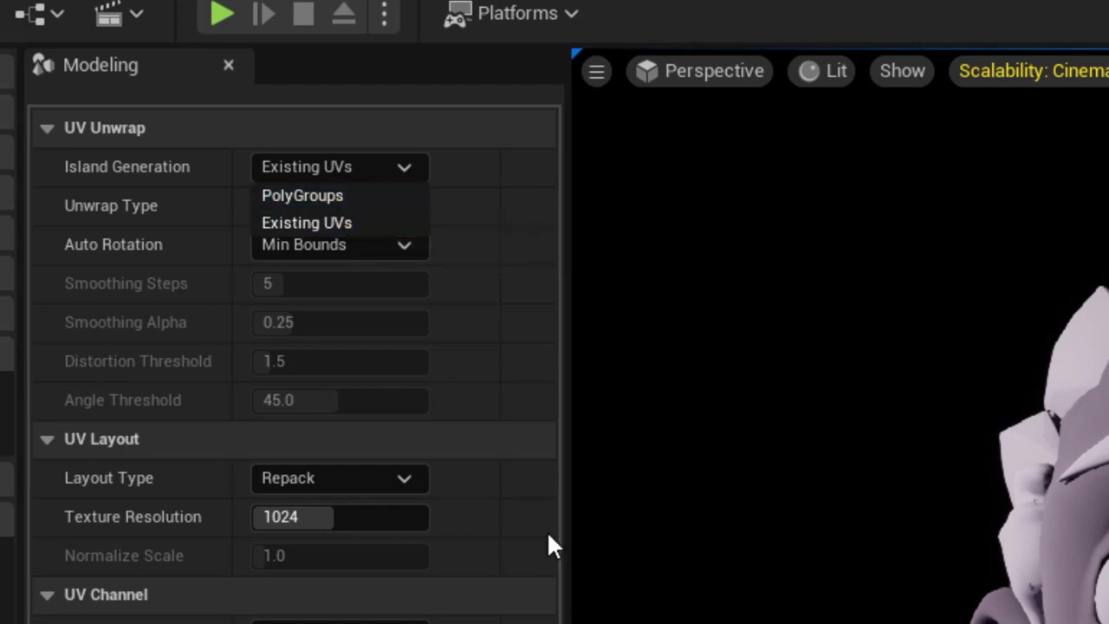
{"action": "left_click", "coordinate": [359, 195]}
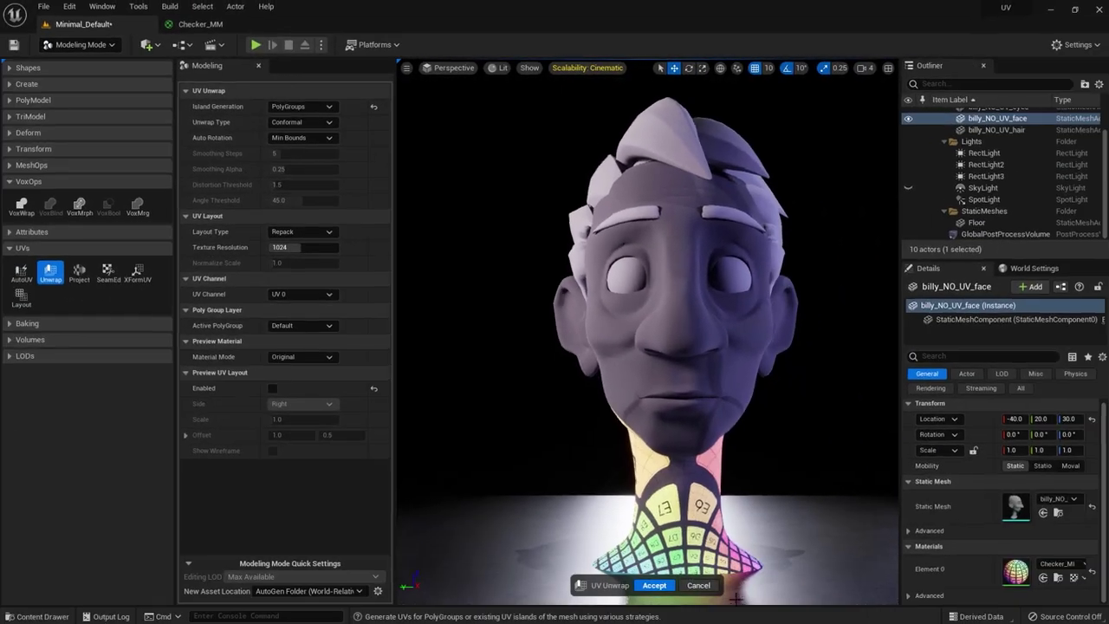
{"action": "left_click", "coordinate": [697, 586]}
Start the Select Triangles tool on the face from a side view and reduce the brush size to 0.1
{"action": "left_click_drag", "start_coordinate": [757, 535], "coordinate": [598, 527], "text": "alt"}
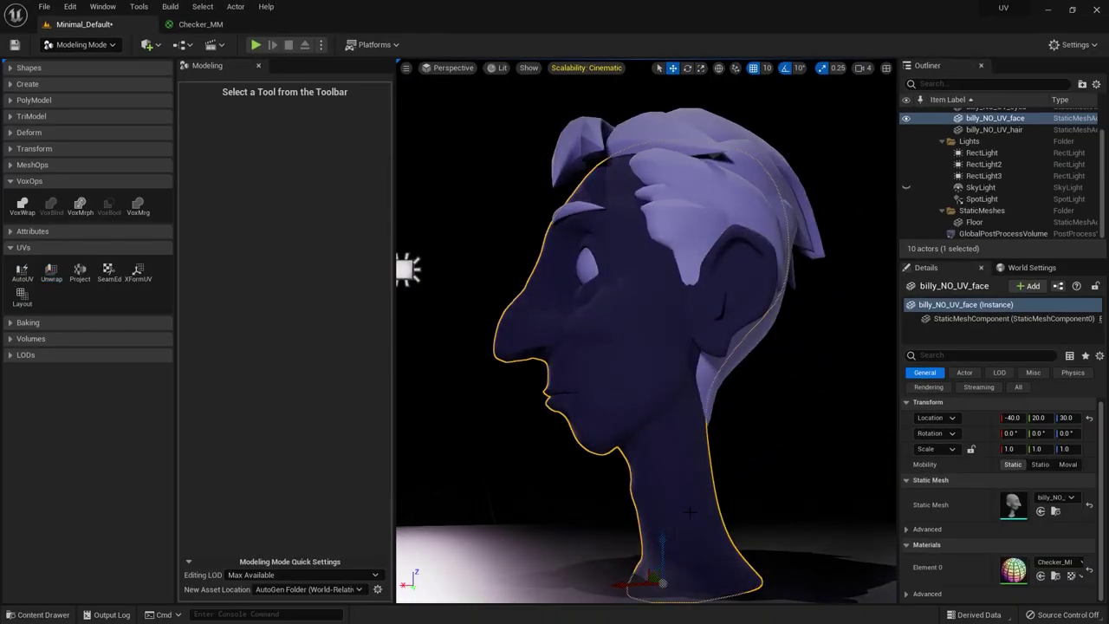
{"action": "left_click", "coordinate": [23, 117]}
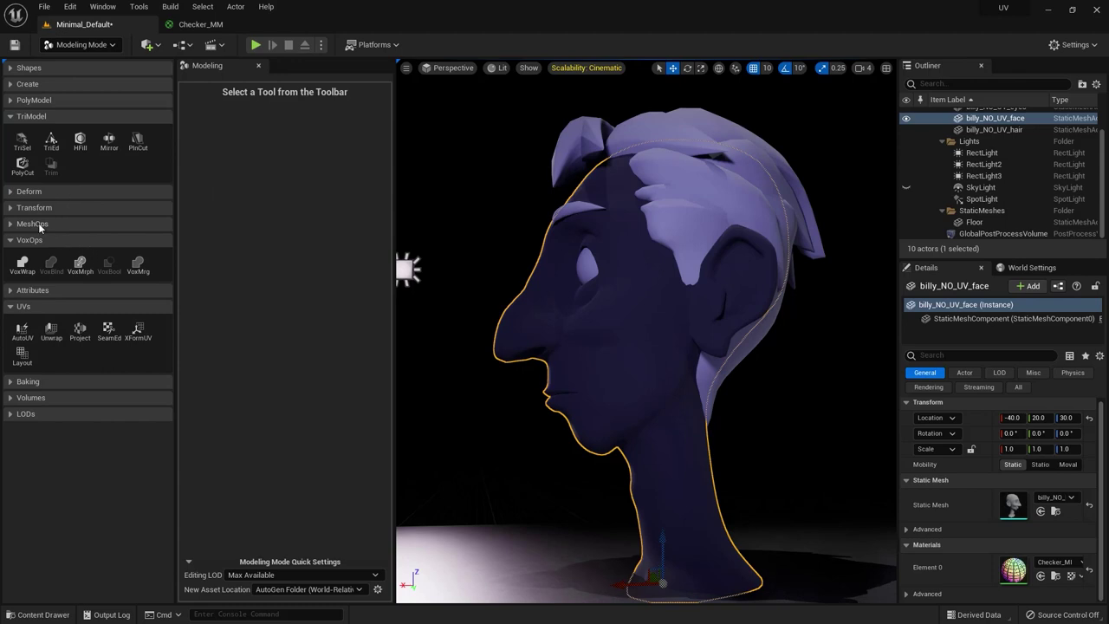
{"action": "left_click", "coordinate": [22, 142]}
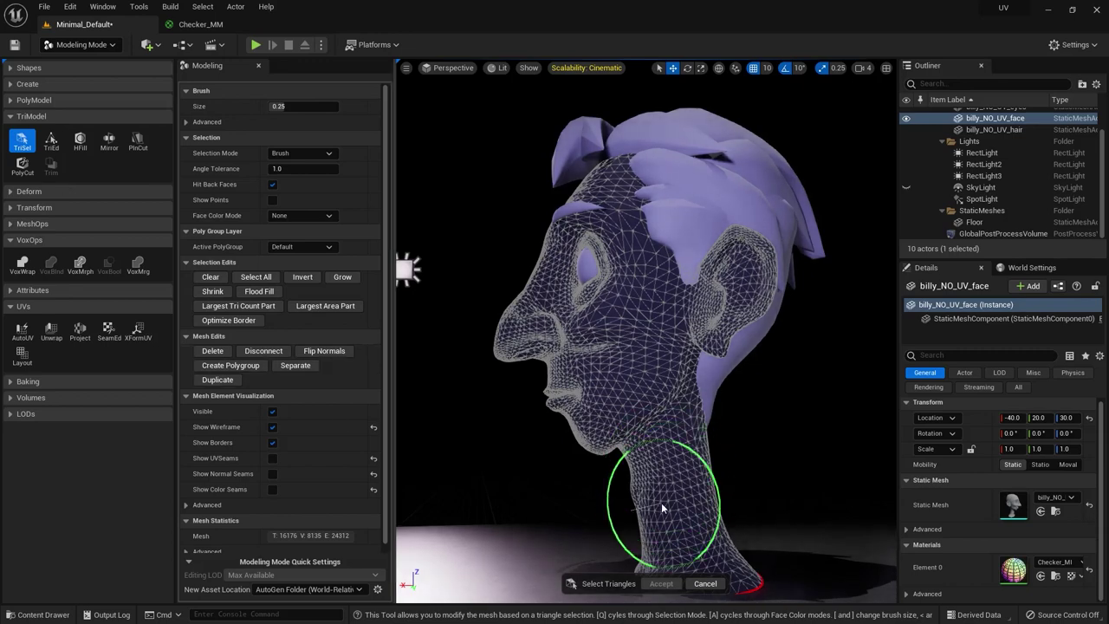
{"action": "left_click", "coordinate": [51, 143]}
{"action": "left_click", "coordinate": [22, 141]}
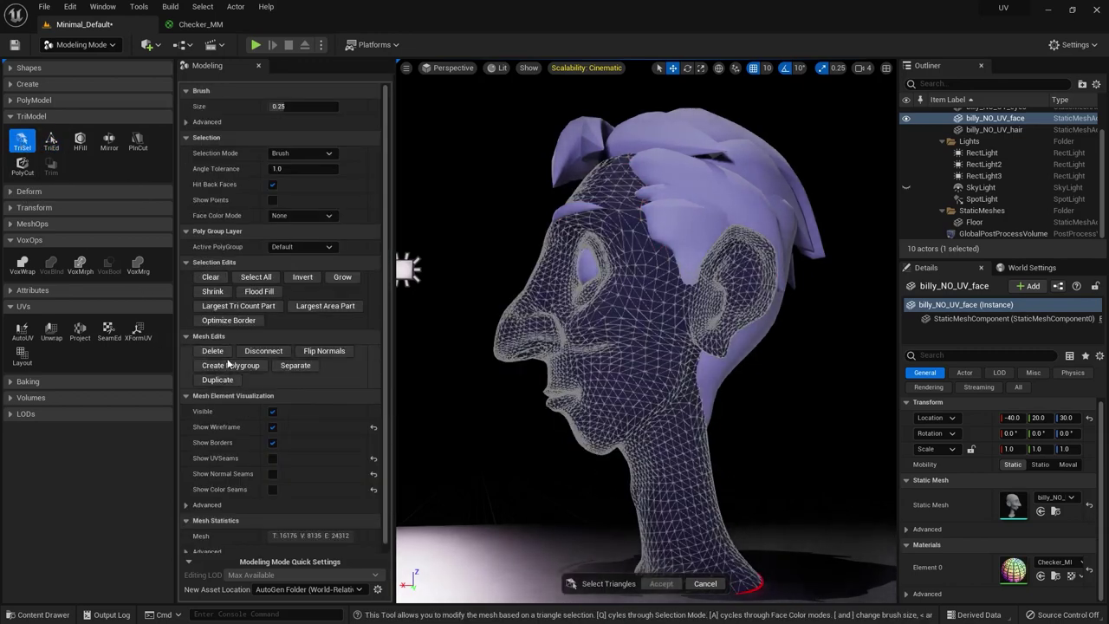
{"action": "key", "text": "bracketleft"}
{"action": "key", "text": "bracketleft"}
{"action": "key", "text": "bracketleft"}
{"action": "key", "text": "bracketleft"}
{"action": "key", "text": "bracketleft"}
{"action": "key", "text": "bracketleft"}
Brush-select the triangles along the neck, and hide the billy_NO_UV_hair and billy_NO_UV_eyes meshes
{"action": "mouse_move", "coordinate": [641, 481]}
{"action": "left_mouse_down"}
{"action": "mouse_move", "coordinate": [700, 445]}
{"action": "mouse_move", "coordinate": [611, 459]}
{"action": "mouse_move", "coordinate": [710, 502]}
{"action": "mouse_move", "coordinate": [637, 520]}
{"action": "left_mouse_up"}
{"action": "left_click_drag", "start_coordinate": [530, 487], "coordinate": [563, 485], "text": "alt"}
{"action": "left_click_drag", "start_coordinate": [691, 463], "coordinate": [643, 449]}
{"action": "left_click_drag", "start_coordinate": [510, 452], "coordinate": [522, 452], "text": "alt"}
{"action": "mouse_move", "coordinate": [641, 446]}
{"action": "left_mouse_down"}
{"action": "mouse_move", "coordinate": [624, 426]}
{"action": "mouse_move", "coordinate": [638, 525]}
{"action": "left_mouse_up"}
{"action": "scroll", "coordinate": [953, 165], "scroll_direction": "up", "scroll_amount": 2}
{"action": "left_click", "coordinate": [907, 159]}
{"action": "left_click", "coordinate": [906, 137]}
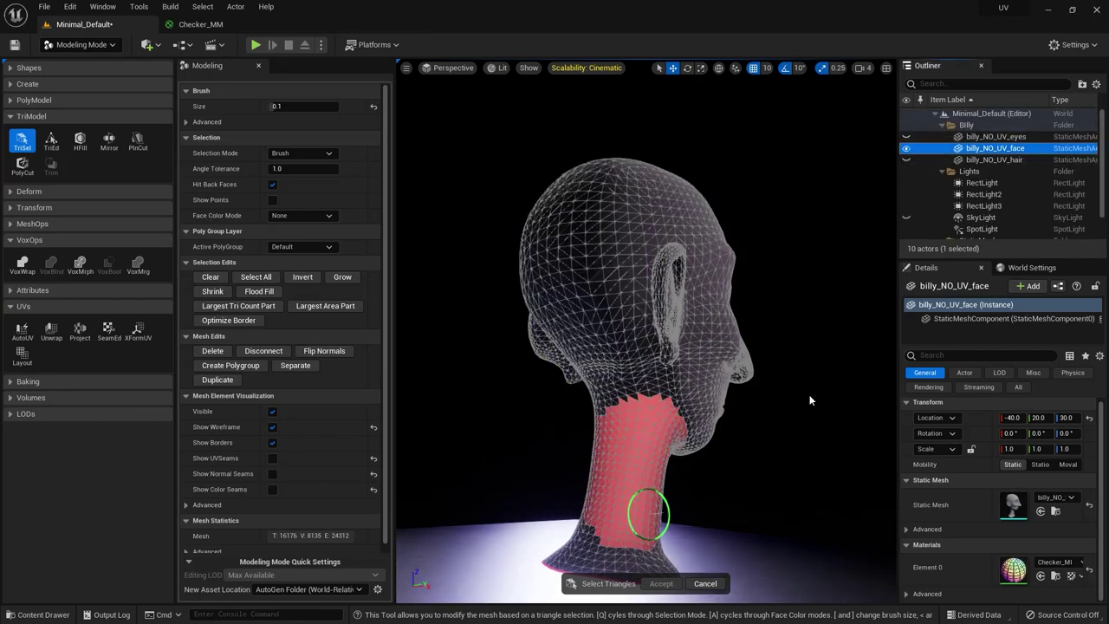
Extend the neck selection around its back, sides and base up to the jawline, and create a polygroup from it
{"action": "left_click_drag", "start_coordinate": [809, 399], "coordinate": [667, 400], "text": "alt"}
{"action": "mouse_move", "coordinate": [685, 503]}
{"action": "left_mouse_down"}
{"action": "mouse_move", "coordinate": [785, 556]}
{"action": "mouse_move", "coordinate": [594, 545]}
{"action": "mouse_move", "coordinate": [528, 574]}
{"action": "left_mouse_up"}
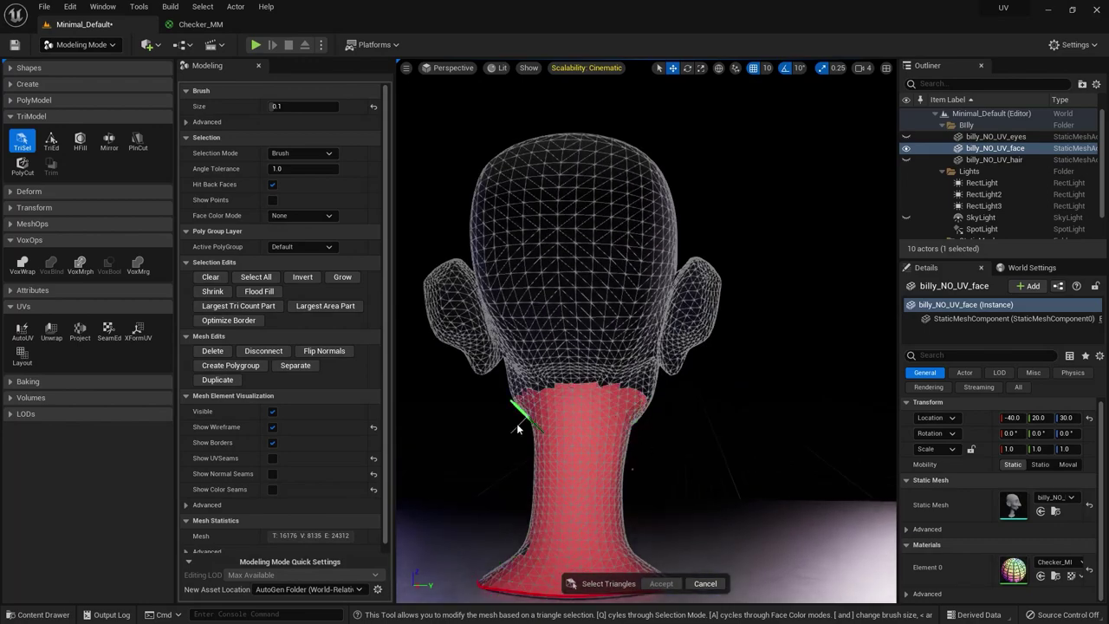
{"action": "left_click_drag", "start_coordinate": [520, 399], "coordinate": [656, 421], "text": "alt"}
{"action": "left_click_drag", "start_coordinate": [700, 368], "coordinate": [678, 404], "text": "alt"}
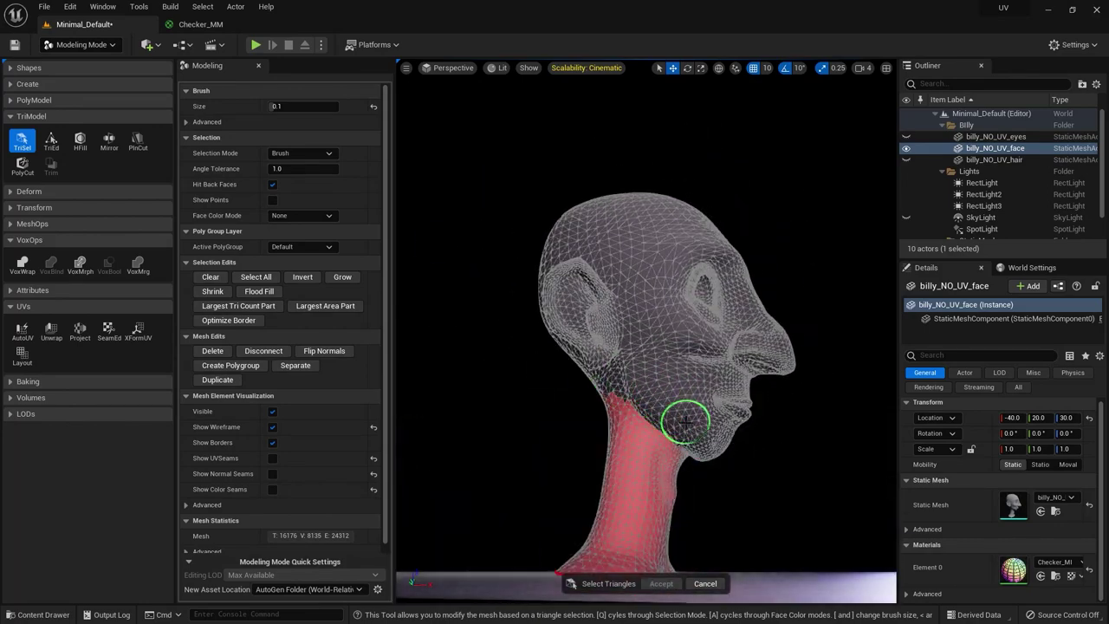
{"action": "left_click_drag", "start_coordinate": [615, 462], "coordinate": [669, 461], "text": "alt"}
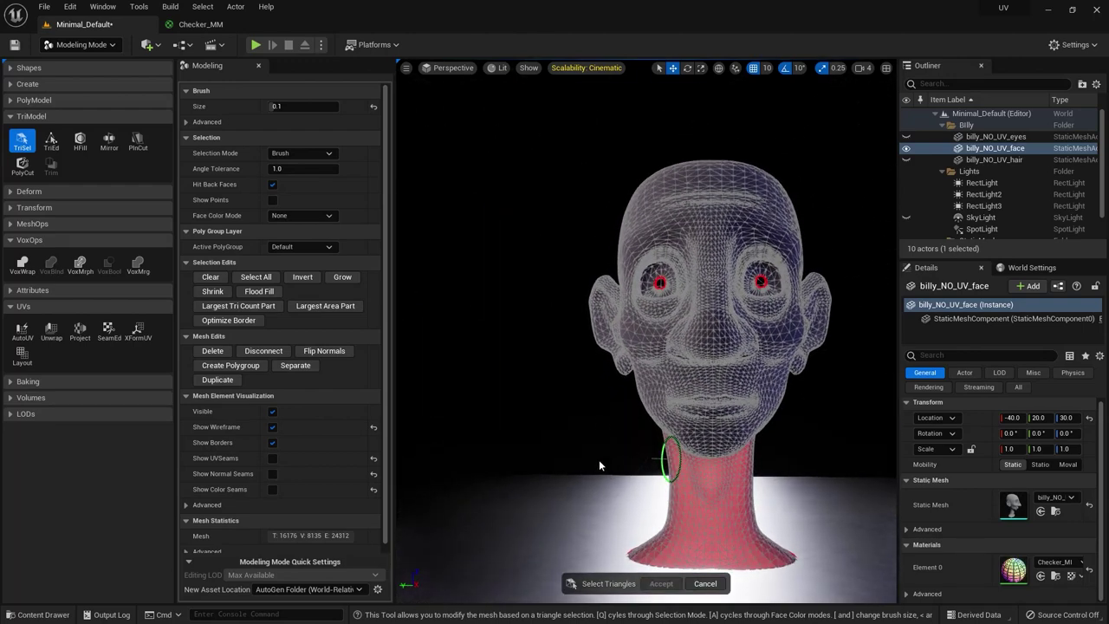
{"action": "left_click", "coordinate": [230, 365]}
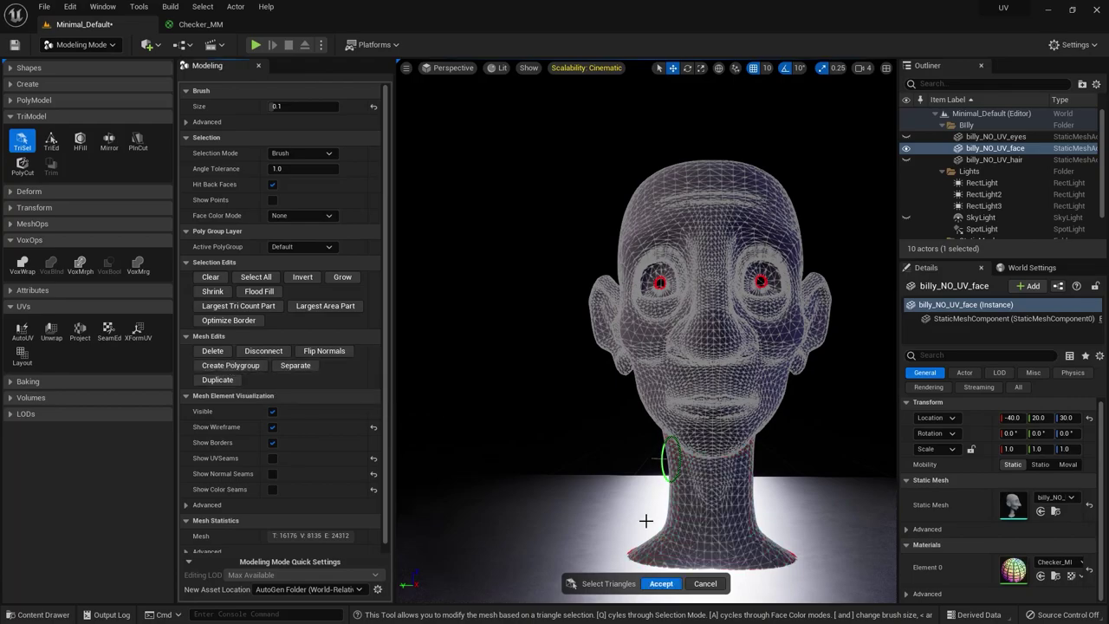
Brush-select the triangles of the character's right ear and reduce the brush size to 0.05
{"action": "left_click_drag", "start_coordinate": [535, 489], "coordinate": [563, 421], "text": "alt"}
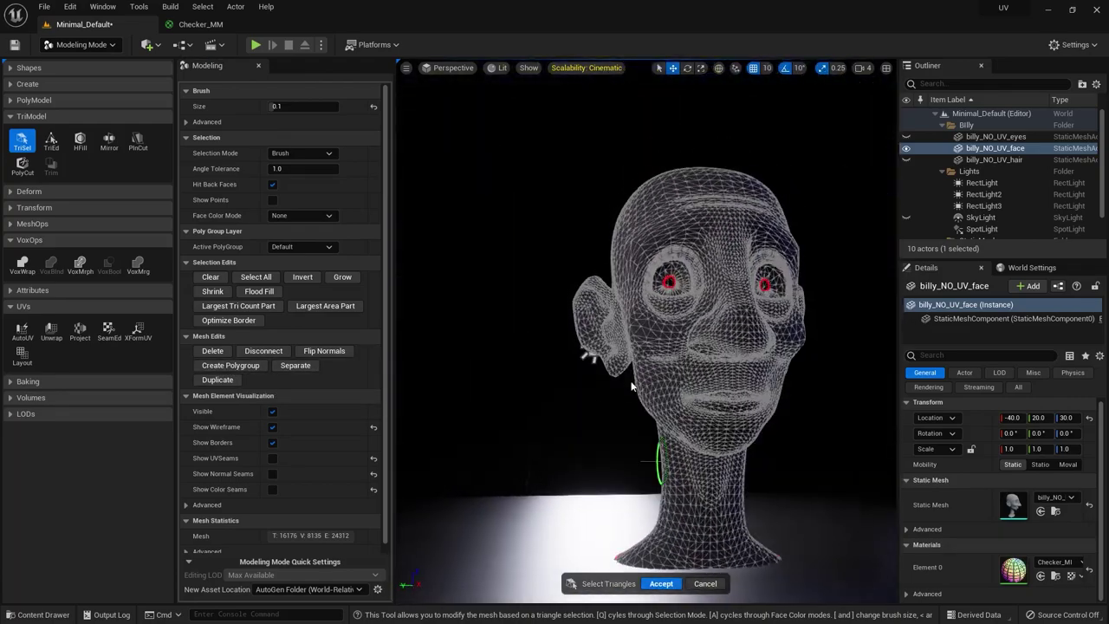
{"action": "mouse_move", "coordinate": [604, 379]}
{"action": "left_mouse_down", "text": "alt"}
{"action": "mouse_move", "coordinate": [582, 364]}
{"action": "mouse_move", "coordinate": [595, 359]}
{"action": "mouse_move", "coordinate": [564, 255]}
{"action": "mouse_move", "coordinate": [585, 289]}
{"action": "left_mouse_up", "text": "alt"}
{"action": "mouse_move", "coordinate": [563, 334]}
{"action": "left_mouse_down", "text": "alt"}
{"action": "mouse_move", "coordinate": [725, 337]}
{"action": "mouse_move", "coordinate": [715, 320]}
{"action": "mouse_move", "coordinate": [685, 356]}
{"action": "mouse_move", "coordinate": [731, 385]}
{"action": "mouse_move", "coordinate": [732, 297]}
{"action": "mouse_move", "coordinate": [716, 346]}
{"action": "mouse_move", "coordinate": [730, 382]}
{"action": "left_mouse_up", "text": "alt"}
{"action": "scroll", "coordinate": [689, 345], "scroll_direction": "up", "scroll_amount": 5}
{"action": "scroll", "coordinate": [689, 346], "scroll_direction": "down", "scroll_amount": 5}
{"action": "key", "text": "bracketleft"}
{"action": "key", "text": "bracketleft"}
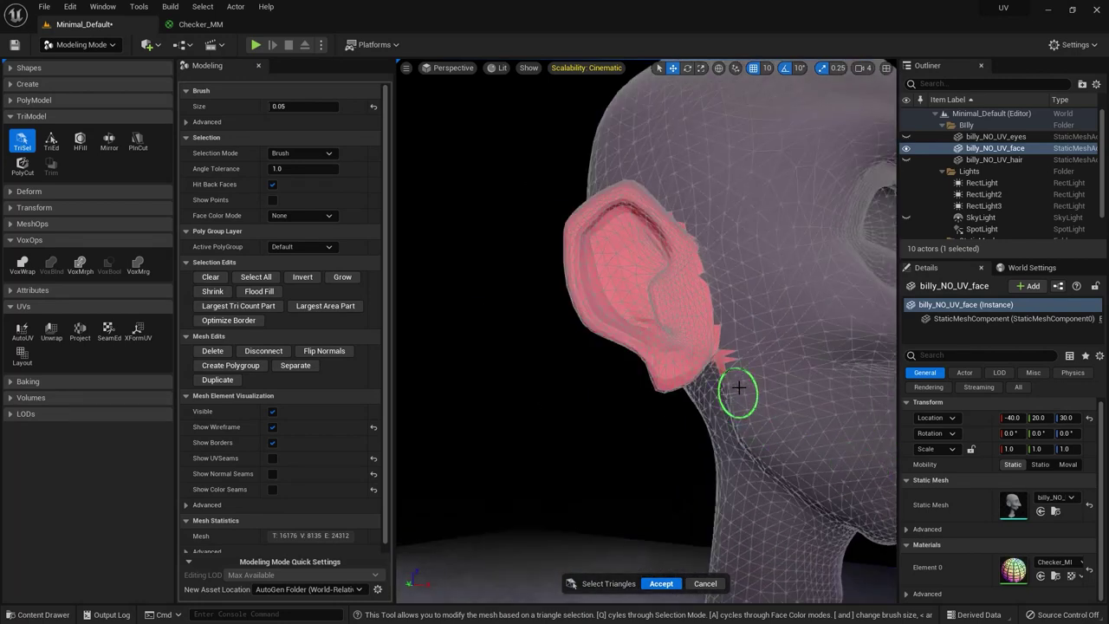
Deselect the stray cheek triangles beside the right ear and refine the selection edge with a 0.0 brush size
{"action": "mouse_move", "coordinate": [738, 387]}
{"action": "left_mouse_down", "text": "shift"}
{"action": "mouse_move", "coordinate": [738, 353]}
{"action": "mouse_move", "coordinate": [725, 366]}
{"action": "mouse_move", "coordinate": [688, 347]}
{"action": "mouse_move", "coordinate": [725, 361]}
{"action": "left_mouse_up", "text": "shift"}
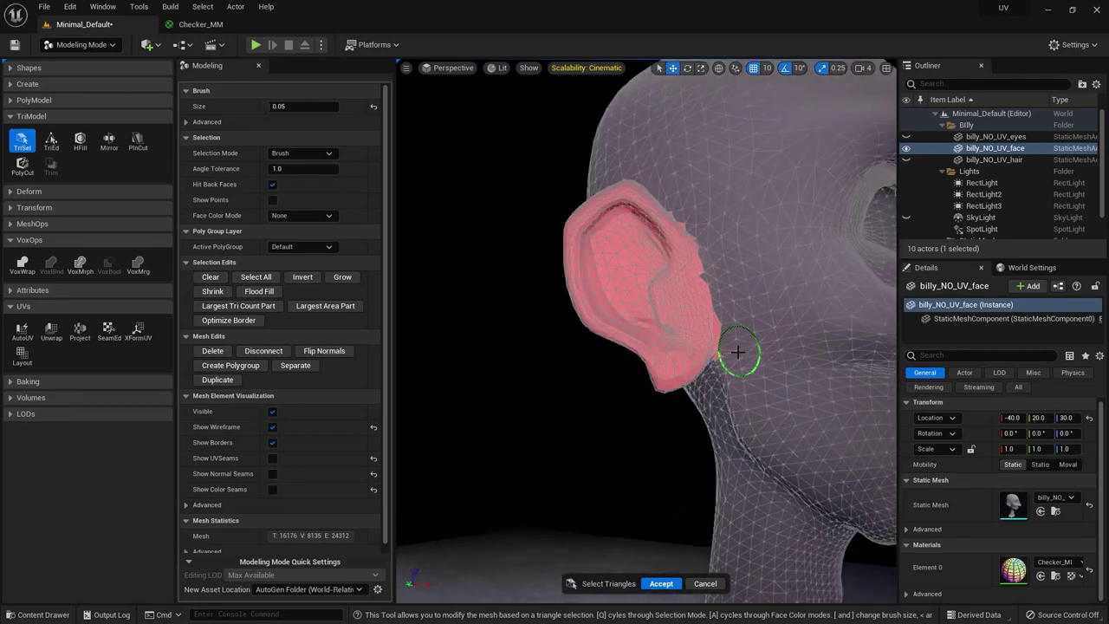
{"action": "scroll", "coordinate": [706, 211], "scroll_direction": "up", "scroll_amount": 8}
{"action": "key", "text": "bracketleft"}
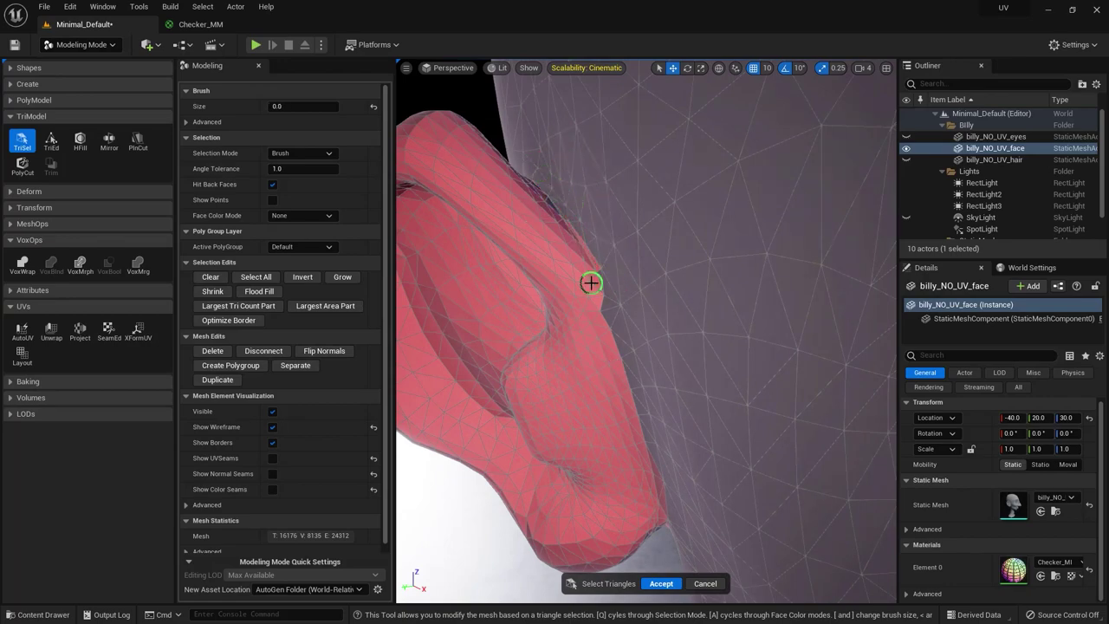
{"action": "scroll", "coordinate": [606, 313], "scroll_direction": "down", "scroll_amount": 8}
Add the left ear and the backs of both ears to the selection with a 0.05 brush, and create a polygroup from them
{"action": "left_click_drag", "start_coordinate": [621, 357], "coordinate": [520, 353], "text": "alt"}
{"action": "key", "text": "bracketright"}
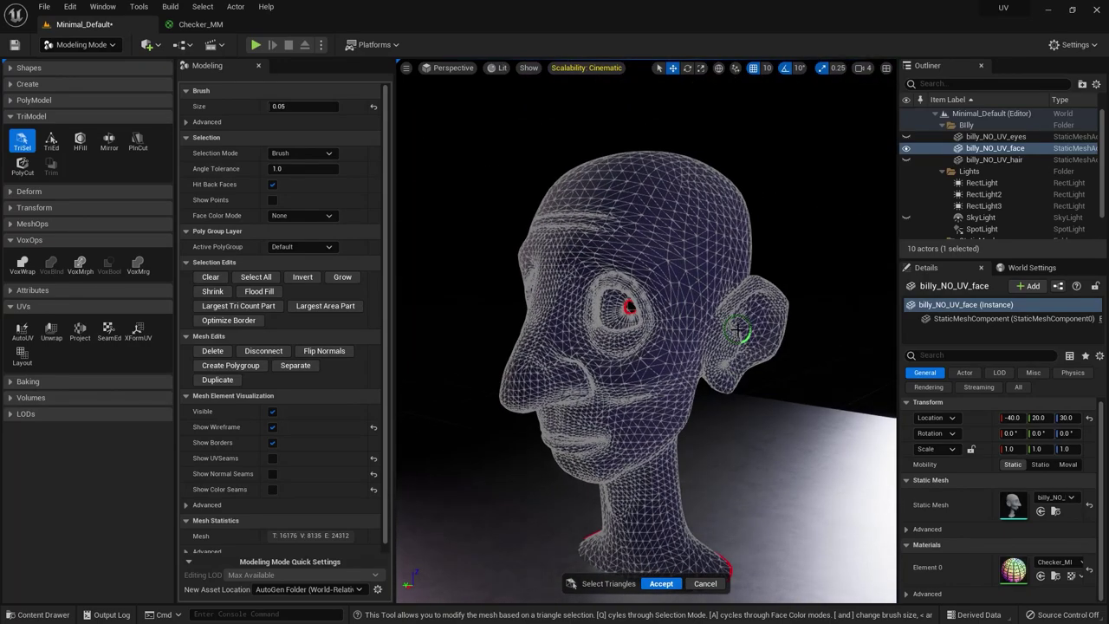
{"action": "mouse_move", "coordinate": [740, 329]}
{"action": "left_mouse_down"}
{"action": "mouse_move", "coordinate": [803, 312]}
{"action": "mouse_move", "coordinate": [741, 316]}
{"action": "mouse_move", "coordinate": [719, 381]}
{"action": "mouse_move", "coordinate": [721, 325]}
{"action": "mouse_move", "coordinate": [770, 282]}
{"action": "left_mouse_up"}
{"action": "left_click_drag", "start_coordinate": [802, 329], "coordinate": [487, 320], "text": "alt"}
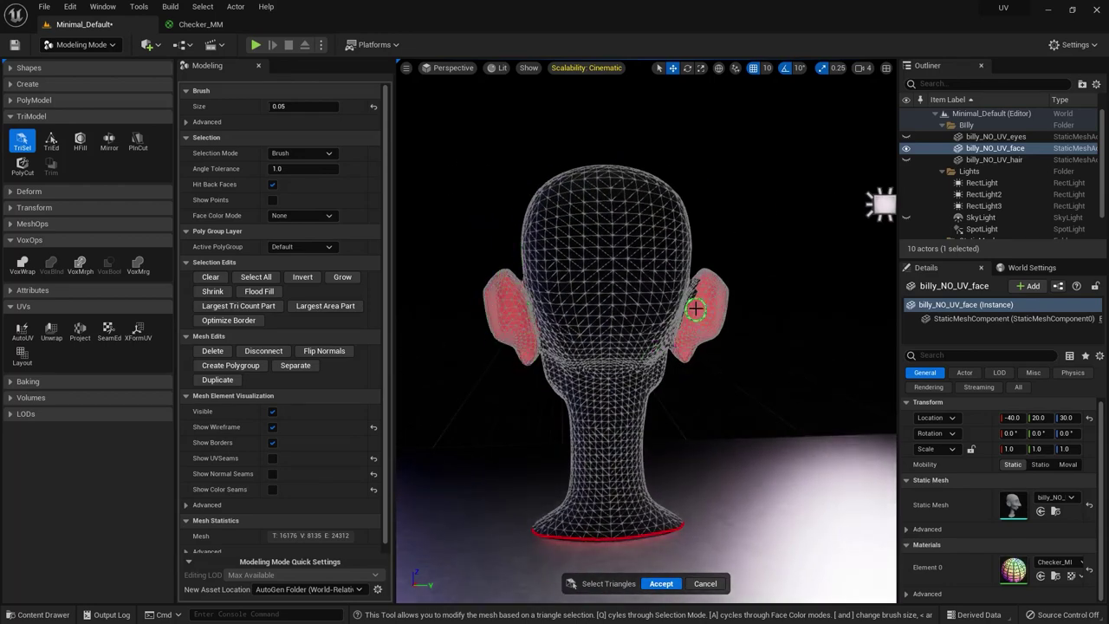
{"action": "mouse_move", "coordinate": [688, 353]}
{"action": "left_mouse_down", "text": "alt"}
{"action": "mouse_move", "coordinate": [616, 436]}
{"action": "mouse_move", "coordinate": [526, 285]}
{"action": "mouse_move", "coordinate": [537, 338]}
{"action": "left_mouse_up", "text": "alt"}
{"action": "left_click_drag", "start_coordinate": [466, 381], "coordinate": [793, 377], "text": "alt"}
{"action": "scroll", "coordinate": [465, 380], "scroll_direction": "down", "scroll_amount": 3}
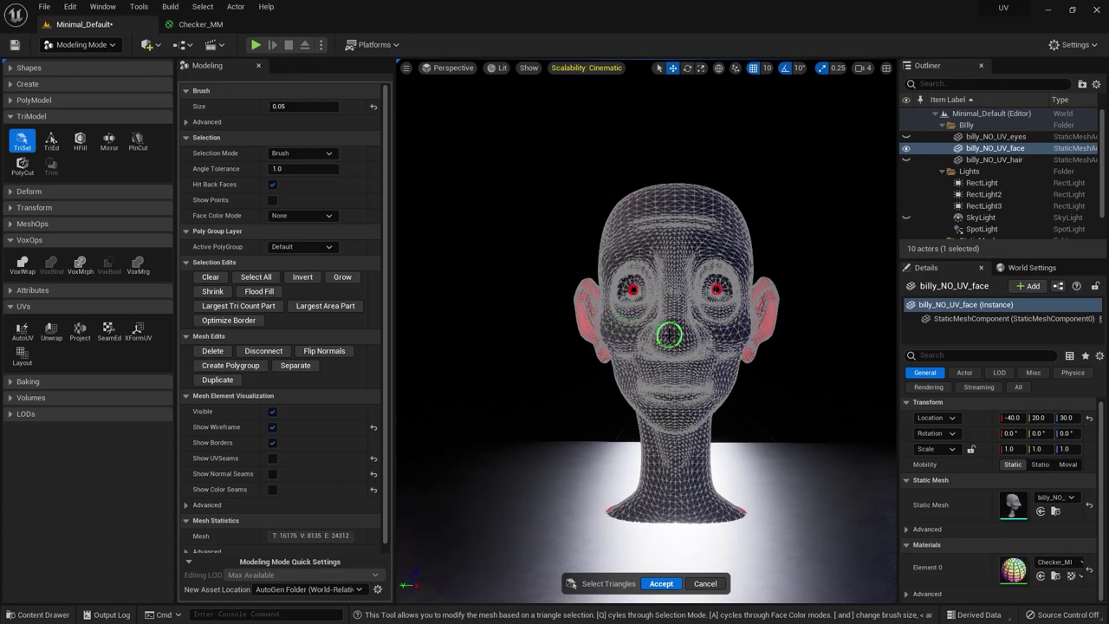
{"action": "left_click", "coordinate": [250, 371]}
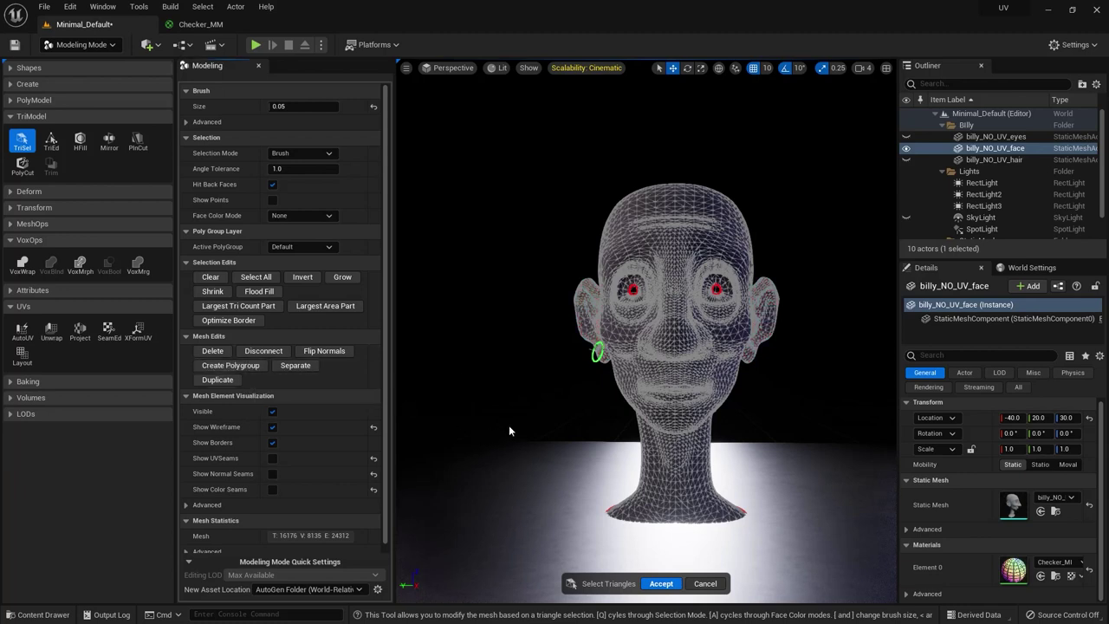
Brush-select the triangles of the character's nose from both sides, from the bridge down to the underside of the nostrils
{"action": "left_click_drag", "start_coordinate": [509, 431], "coordinate": [667, 433], "text": "alt"}
{"action": "mouse_move", "coordinate": [799, 348]}
{"action": "left_mouse_down"}
{"action": "mouse_move", "coordinate": [820, 352]}
{"action": "mouse_move", "coordinate": [795, 289]}
{"action": "mouse_move", "coordinate": [801, 328]}
{"action": "left_mouse_up"}
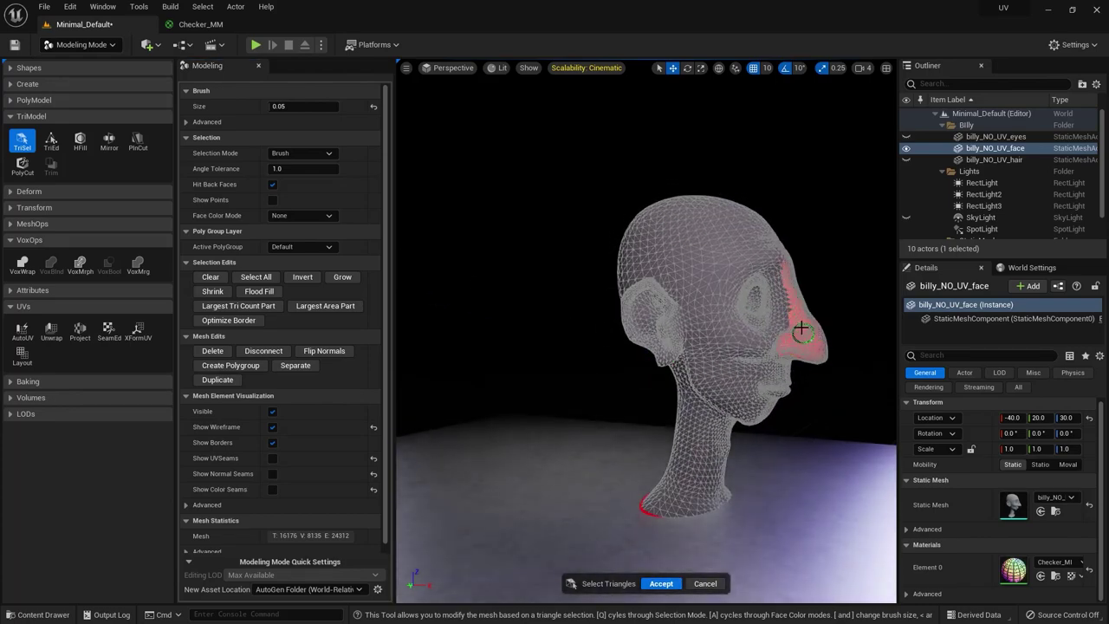
{"action": "left_click_drag", "start_coordinate": [787, 265], "coordinate": [549, 361], "text": "alt"}
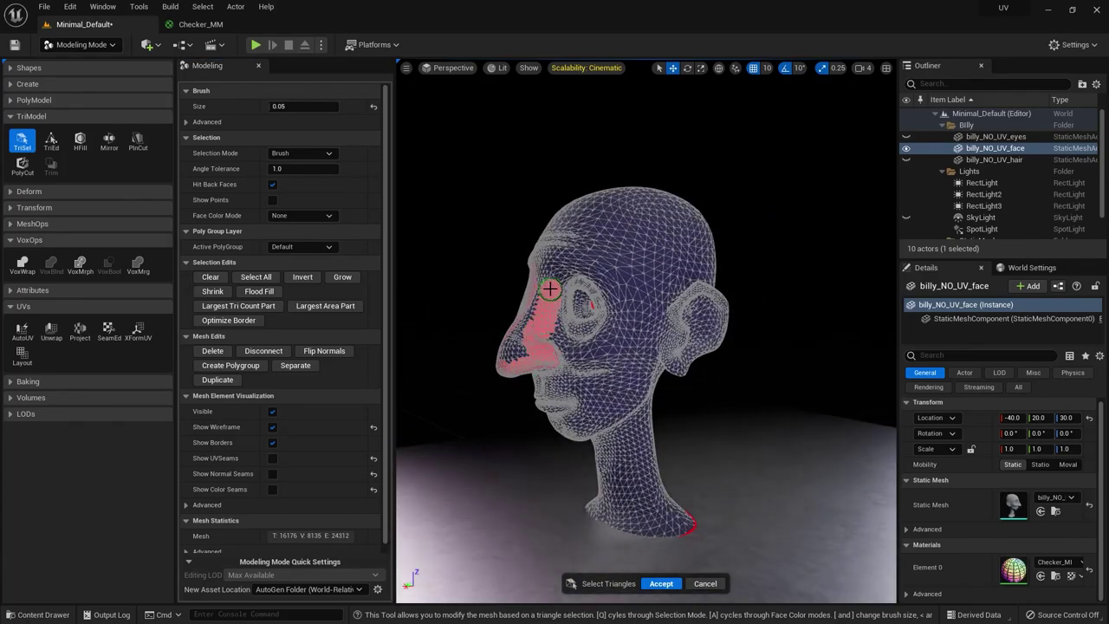
{"action": "mouse_move", "coordinate": [550, 288]}
{"action": "left_mouse_down"}
{"action": "mouse_move", "coordinate": [507, 377]}
{"action": "mouse_move", "coordinate": [708, 188]}
{"action": "left_mouse_up"}
{"action": "right_click_drag", "start_coordinate": [708, 188], "coordinate": [621, 517], "text": "alt"}
{"action": "left_click_drag", "start_coordinate": [621, 517], "coordinate": [589, 512], "text": "alt"}
{"action": "mouse_move", "coordinate": [745, 399]}
{"action": "left_mouse_down"}
{"action": "mouse_move", "coordinate": [564, 396]}
{"action": "mouse_move", "coordinate": [719, 471]}
{"action": "left_mouse_up"}
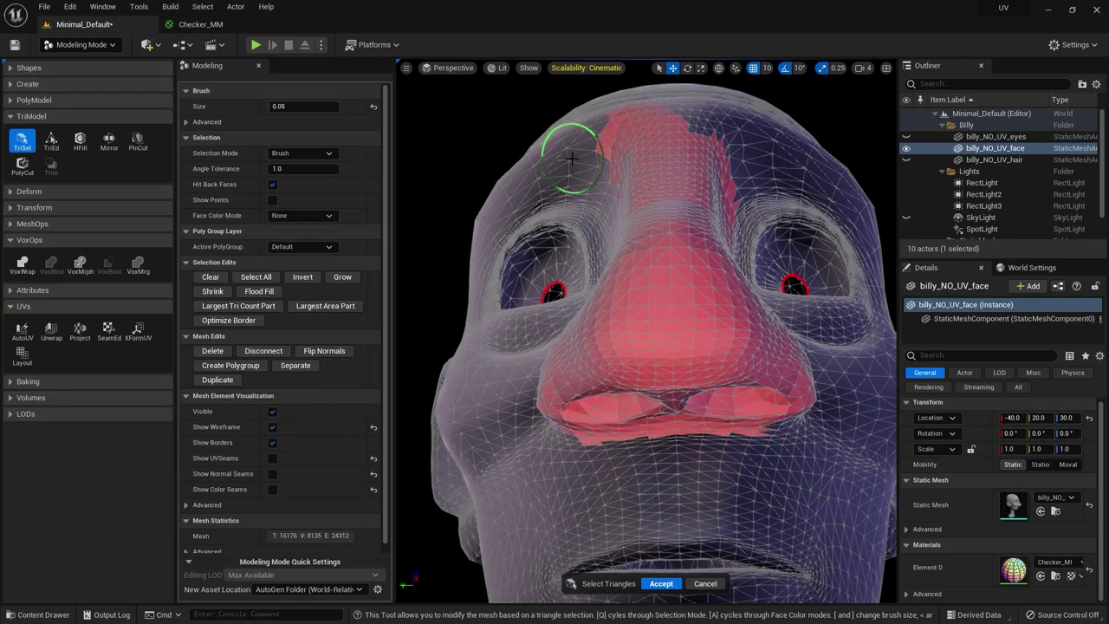
Deselect the stray forehead triangles above the nose and straighten the jagged selection edges beside the eyes with a 0.0 brush
{"action": "left_click_drag", "start_coordinate": [599, 143], "coordinate": [612, 243], "text": "alt"}
{"action": "key", "text": "bracketleft"}
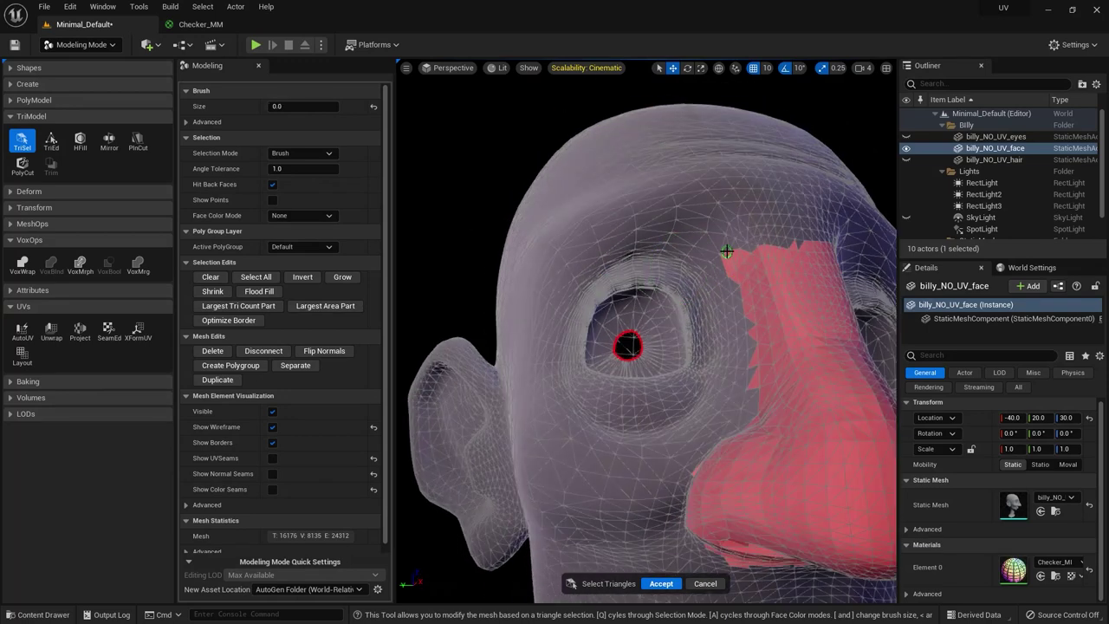
{"action": "mouse_move", "coordinate": [693, 266]}
{"action": "left_mouse_down", "text": "alt"}
{"action": "mouse_move", "coordinate": [665, 300]}
{"action": "mouse_move", "coordinate": [690, 300]}
{"action": "mouse_move", "coordinate": [610, 303]}
{"action": "left_mouse_up", "text": "alt"}
{"action": "mouse_move", "coordinate": [528, 305]}
{"action": "left_mouse_down", "text": "shift"}
{"action": "mouse_move", "coordinate": [537, 314]}
{"action": "mouse_move", "coordinate": [521, 309]}
{"action": "mouse_move", "coordinate": [499, 422]}
{"action": "mouse_move", "coordinate": [530, 369]}
{"action": "mouse_move", "coordinate": [518, 329]}
{"action": "mouse_move", "coordinate": [532, 450]}
{"action": "left_mouse_up", "text": "shift"}
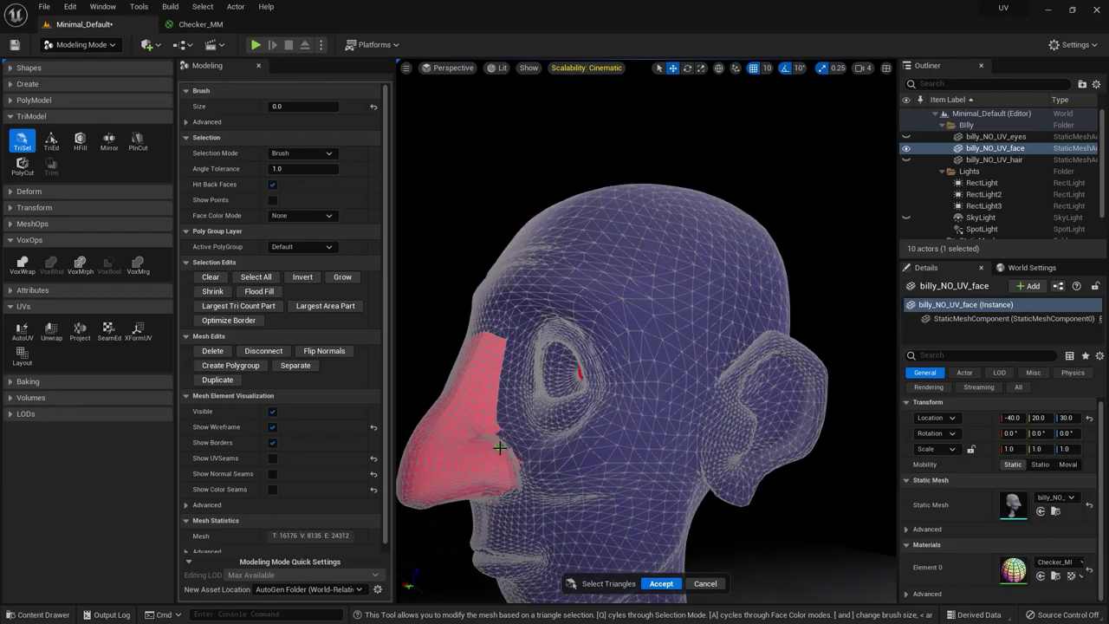
Accept the triangle selection edits and unwrap the head's UVs with PolyGroups island generation and the Conformal unwrap type
{"action": "scroll", "coordinate": [488, 495], "scroll_direction": "down", "scroll_amount": 3}
{"action": "left_click_drag", "start_coordinate": [488, 495], "coordinate": [608, 495], "text": "alt"}
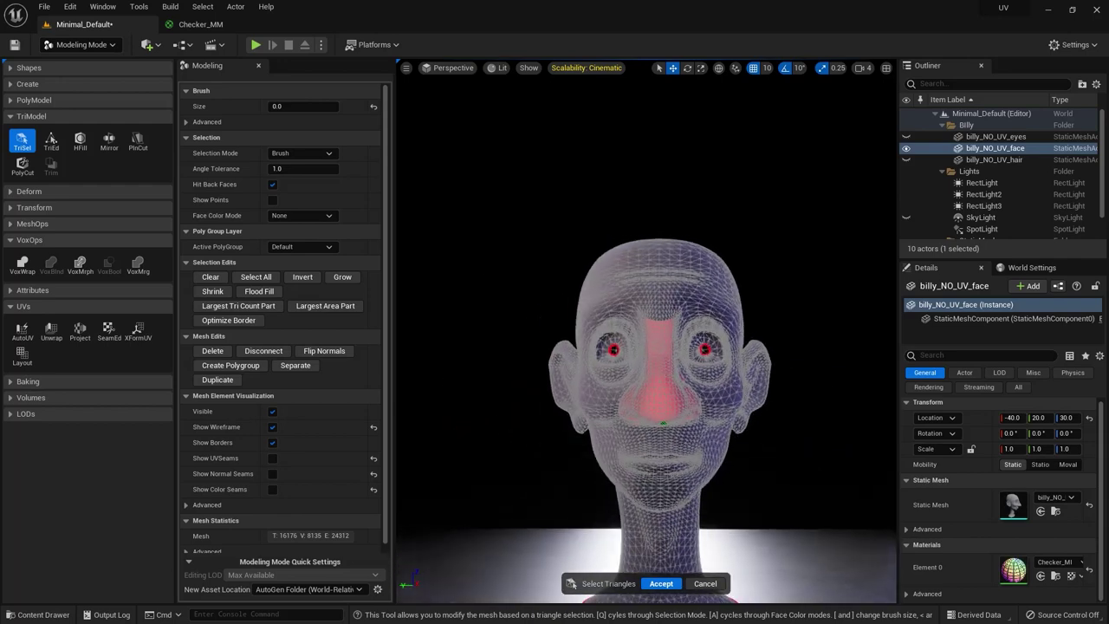
{"action": "left_click", "coordinate": [662, 583]}
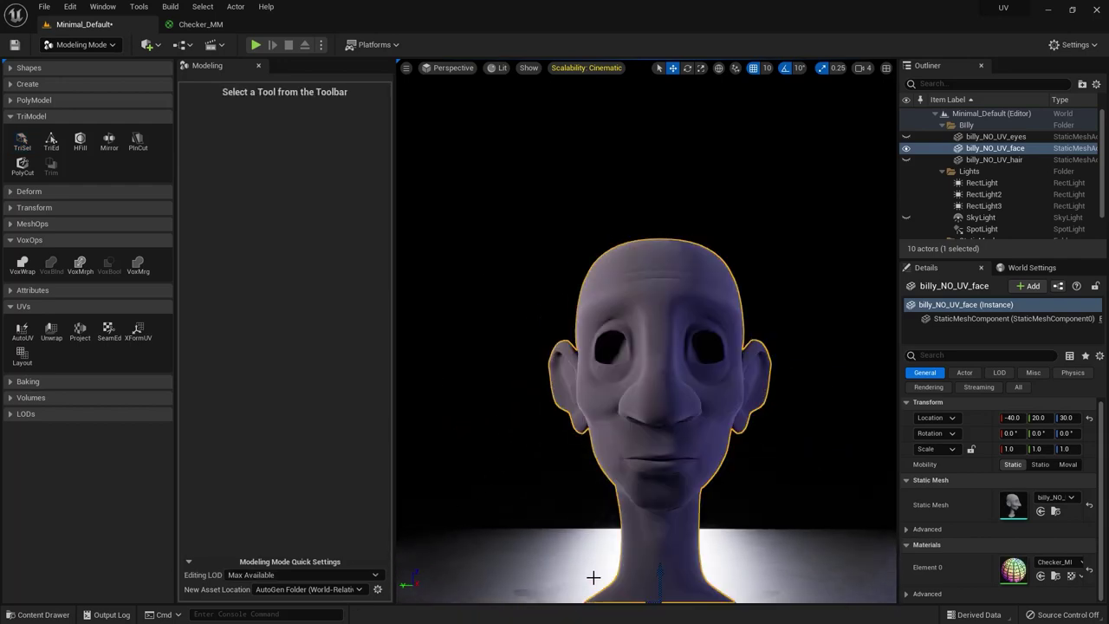
{"action": "left_click", "coordinate": [52, 331]}
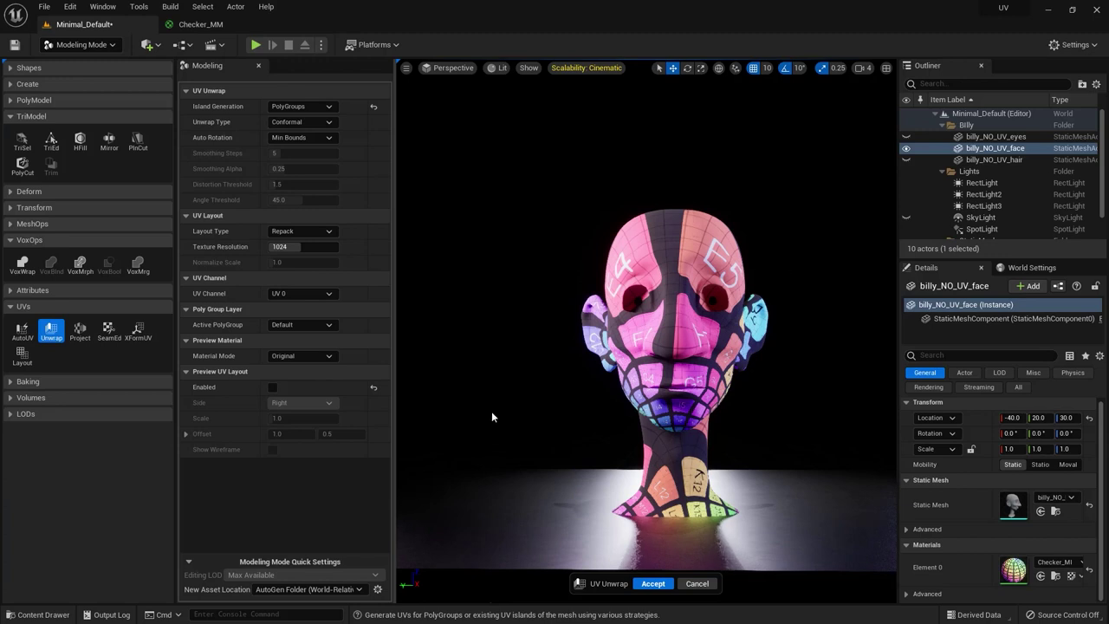
Start the UV Layout tool and examine the polygroup-based UV islands and the checker distortion on the front and side of the head
{"action": "left_click", "coordinate": [22, 355]}
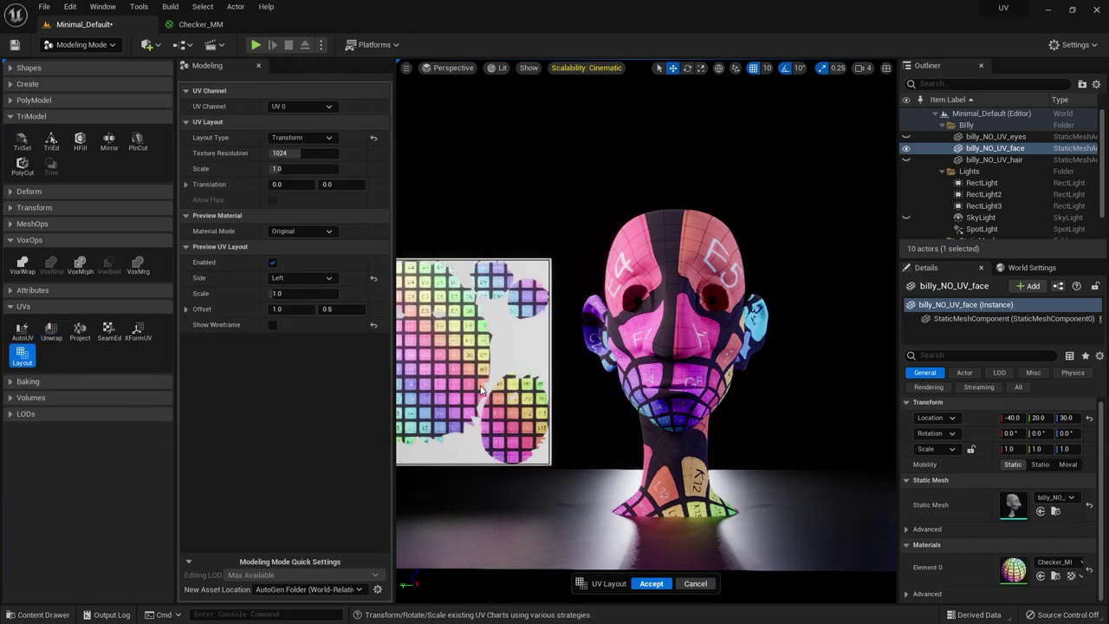
{"action": "scroll", "coordinate": [481, 390], "scroll_direction": "down", "scroll_amount": 2}
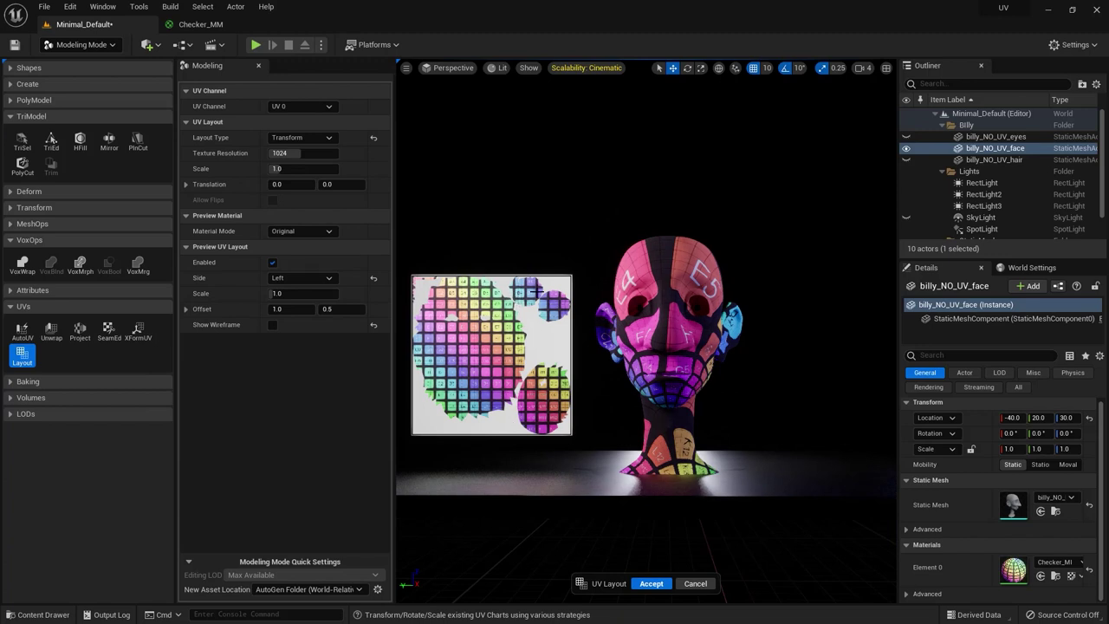
{"action": "left_click_drag", "start_coordinate": [623, 336], "coordinate": [504, 366], "text": "alt"}
{"action": "scroll", "coordinate": [624, 336], "scroll_direction": "up", "scroll_amount": 2}
{"action": "scroll", "coordinate": [645, 373], "scroll_direction": "up", "scroll_amount": 3}
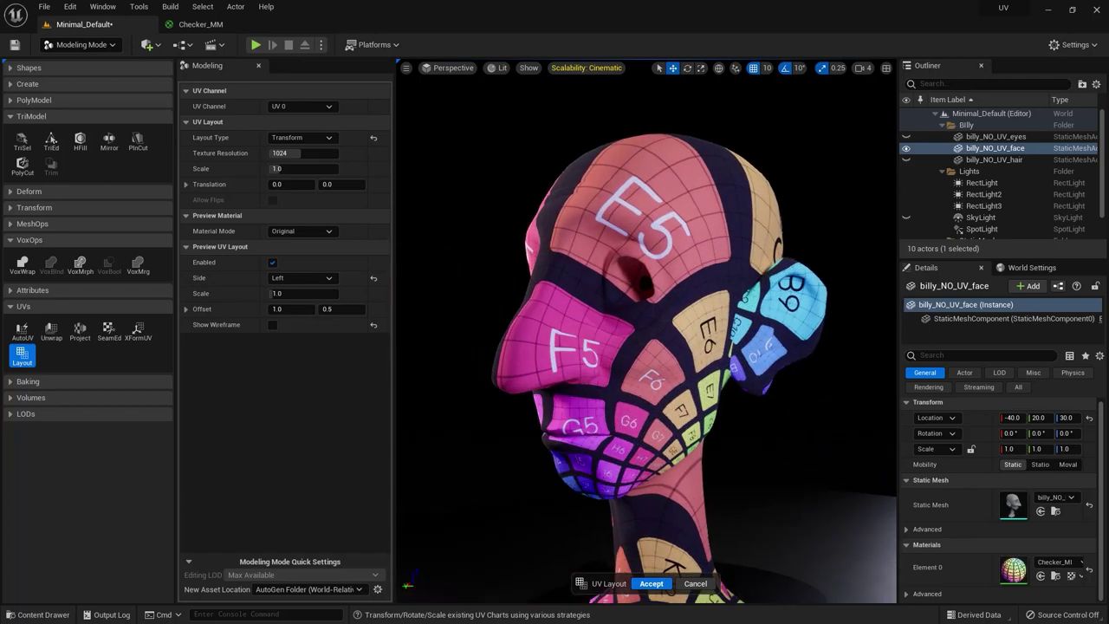
{"action": "left_click_drag", "start_coordinate": [587, 332], "coordinate": [746, 341], "text": "alt"}
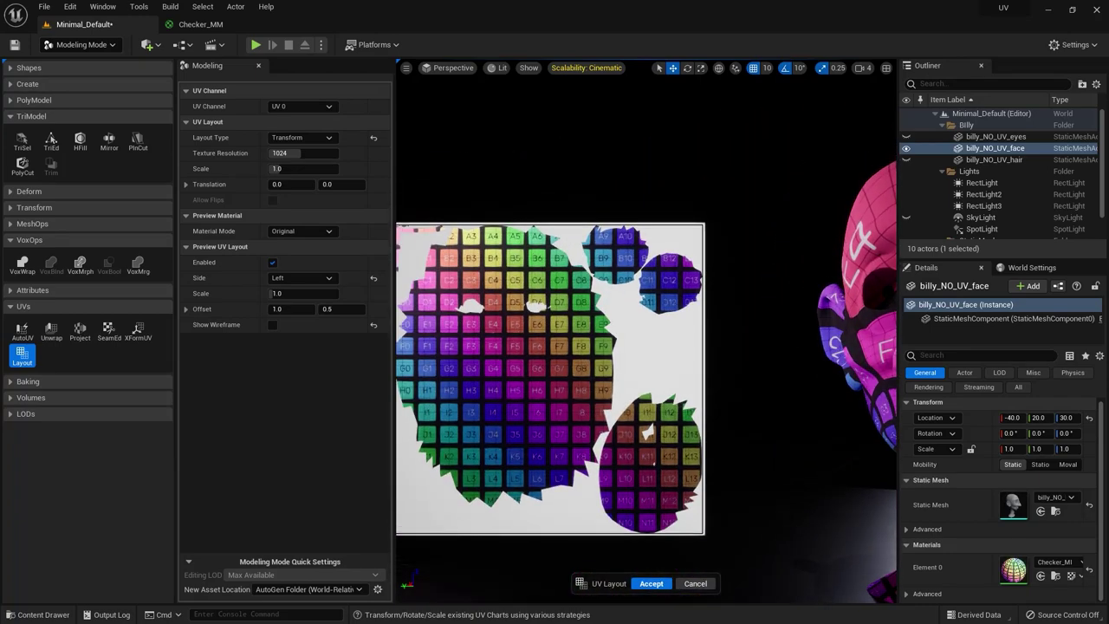
{"action": "scroll", "coordinate": [586, 284], "scroll_direction": "up", "scroll_amount": 2}
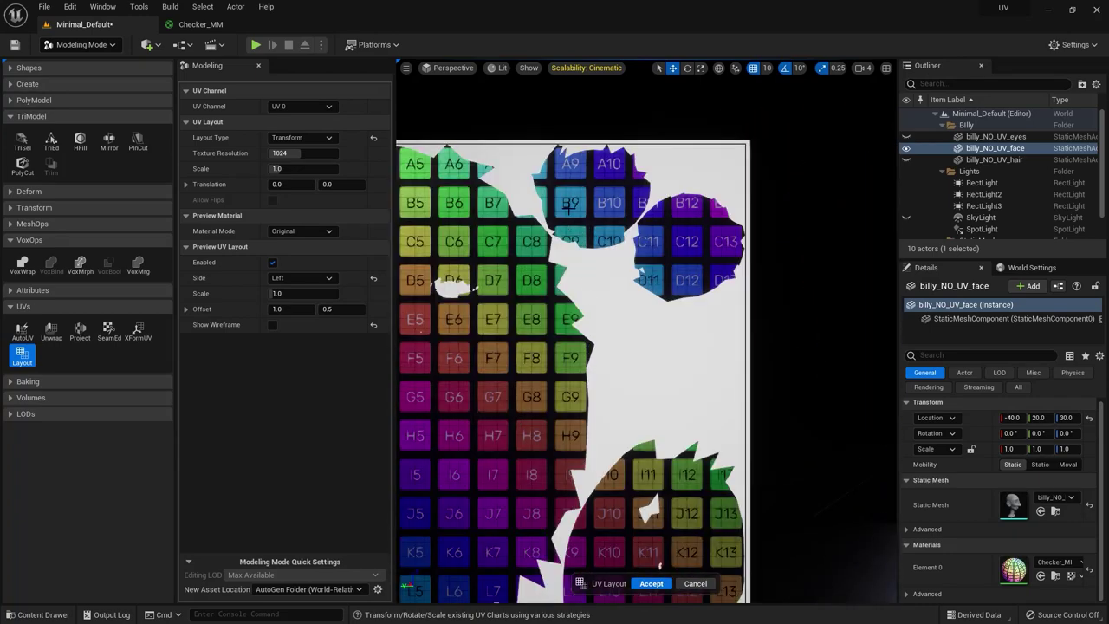
{"action": "scroll", "coordinate": [569, 205], "scroll_direction": "down", "scroll_amount": 4}
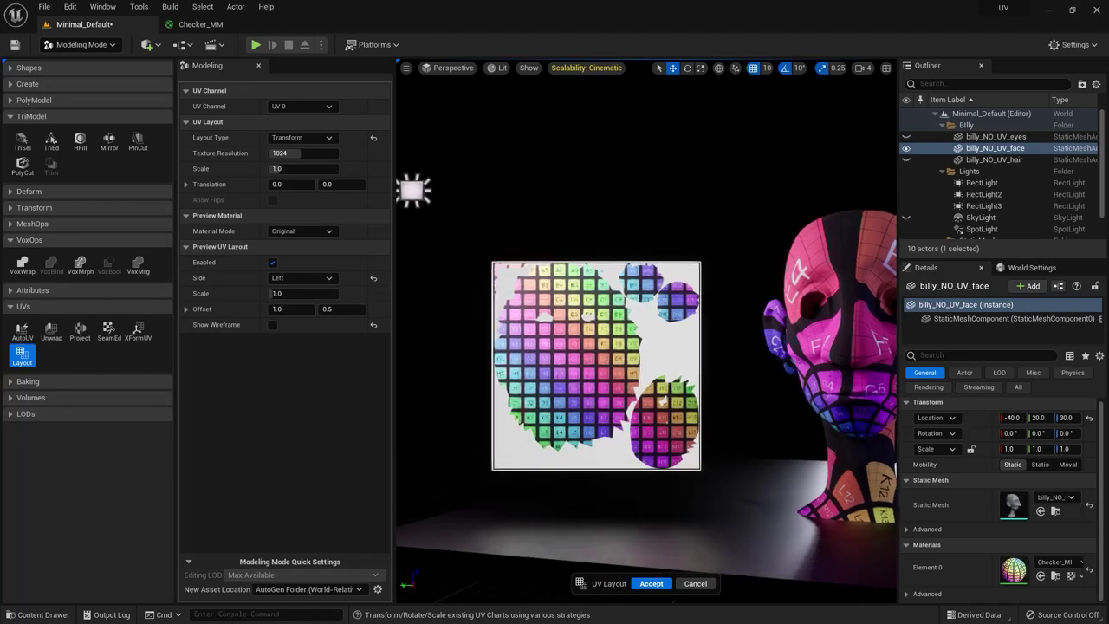
{"action": "right_click_drag", "start_coordinate": [774, 419], "coordinate": [774, 419]}
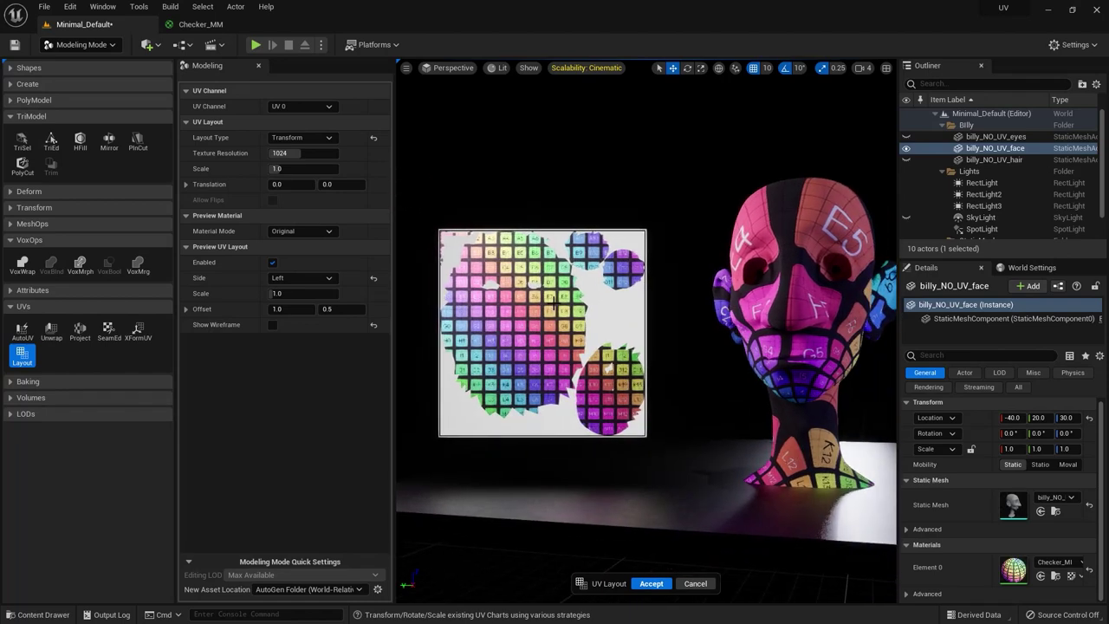
{"action": "scroll", "coordinate": [771, 303], "scroll_direction": "down", "scroll_amount": 1}
{"action": "right_click_drag", "start_coordinate": [760, 309], "coordinate": [759, 309]}
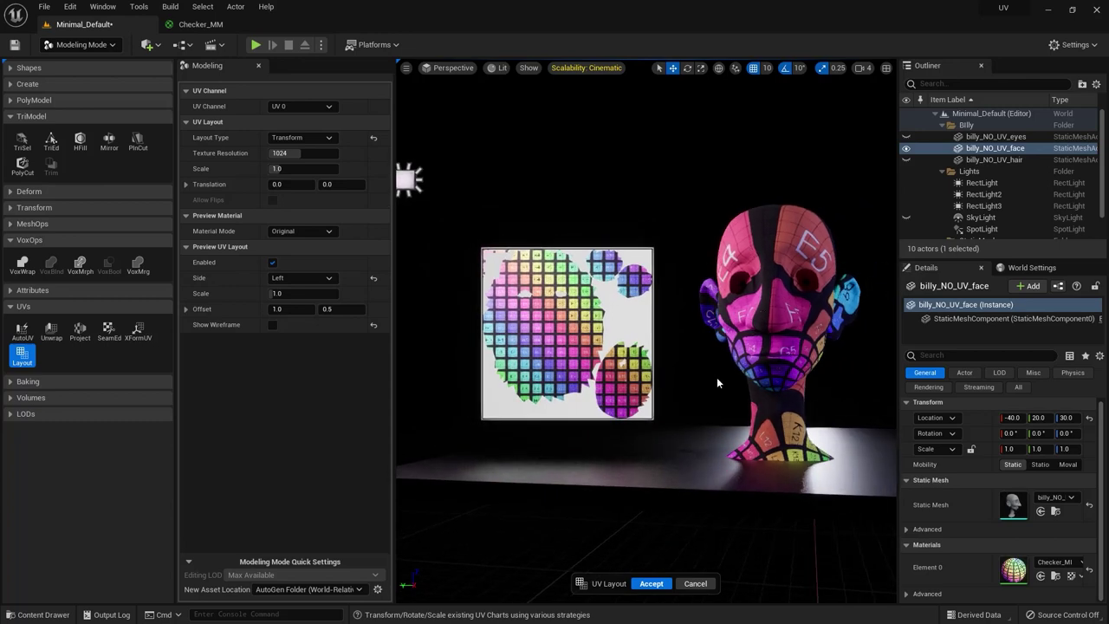
{"action": "left_click_drag", "start_coordinate": [799, 479], "coordinate": [619, 497], "text": "alt"}
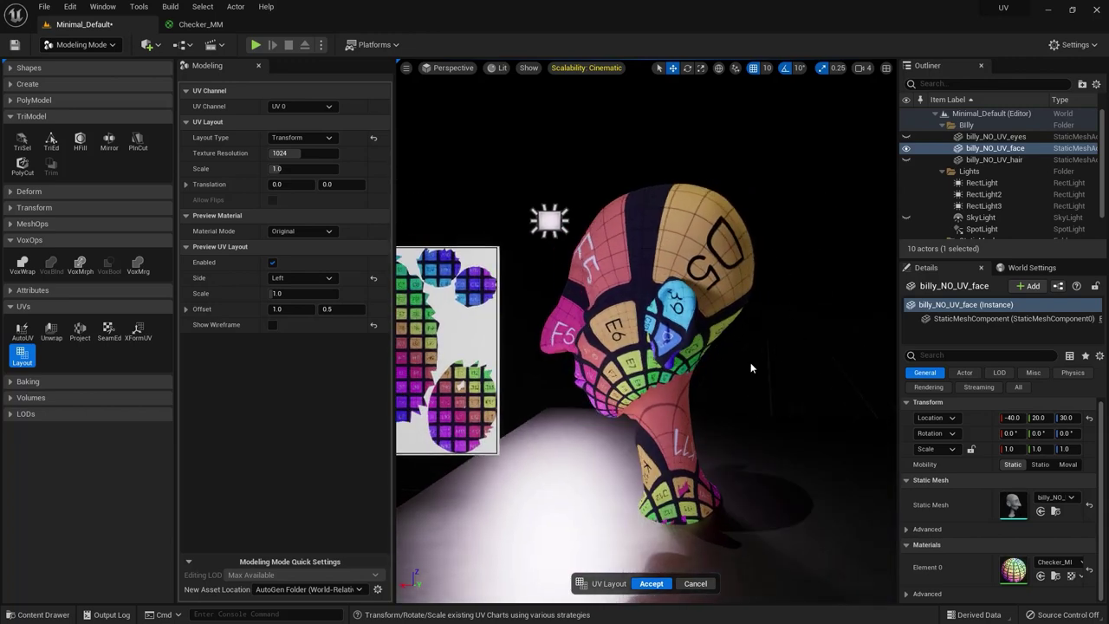
{"action": "left_click_drag", "start_coordinate": [750, 379], "coordinate": [879, 345], "text": "alt"}
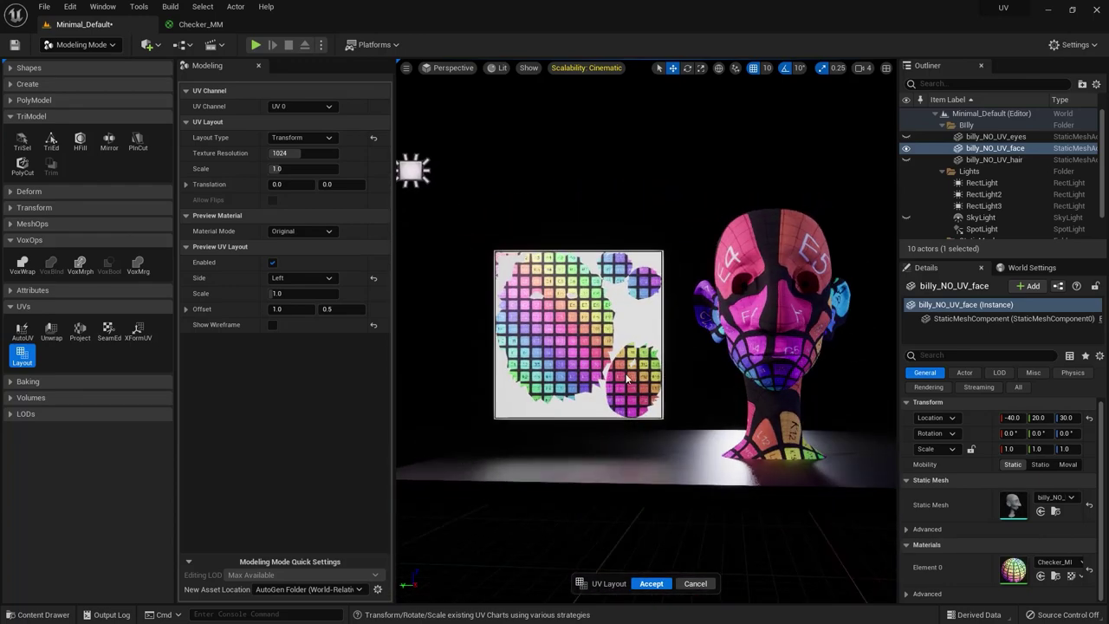
{"action": "left_click_drag", "start_coordinate": [625, 377], "coordinate": [604, 364], "text": "alt"}
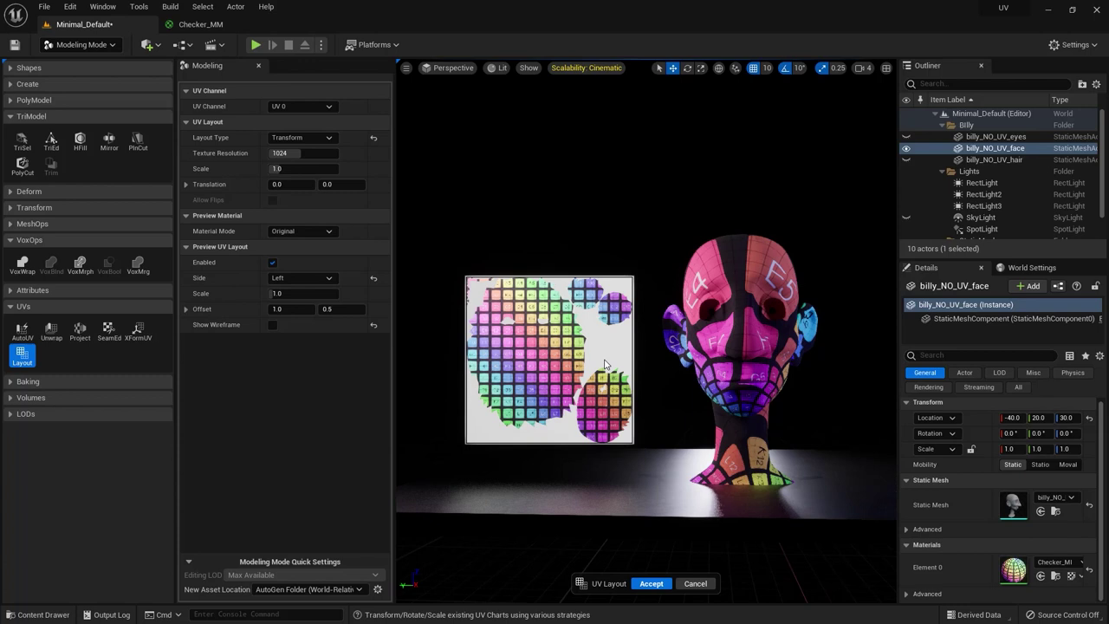
Unwrap the head again by PolyGroups with the ExpMap unwrap type, and view its UV layout
{"action": "left_click", "coordinate": [52, 330]}
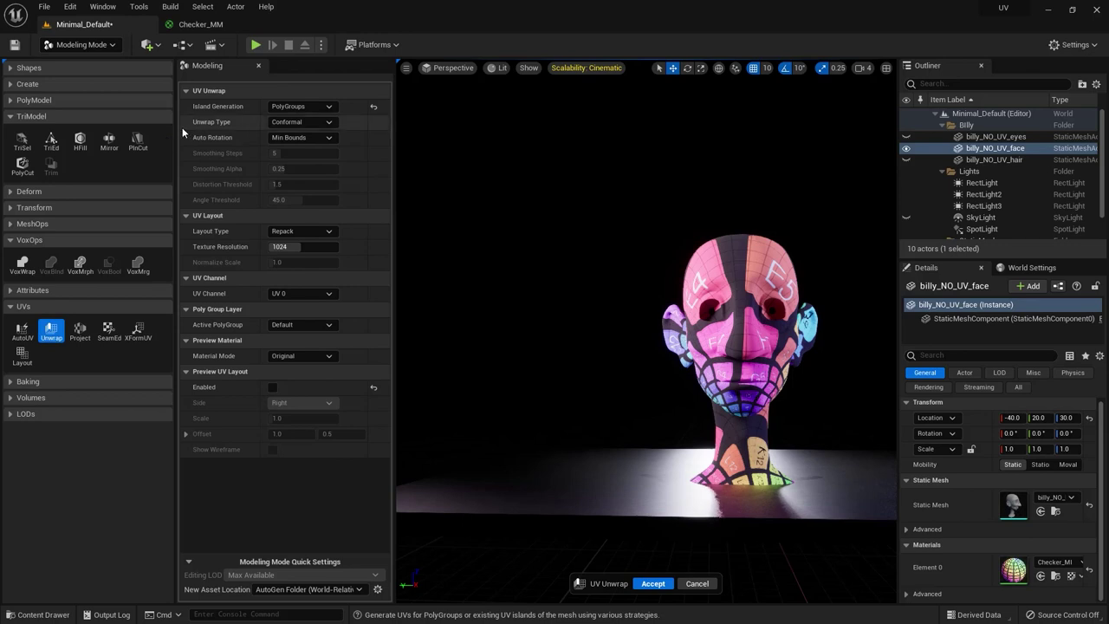
{"action": "left_click", "coordinate": [300, 121]}
{"action": "left_click", "coordinate": [292, 129]}
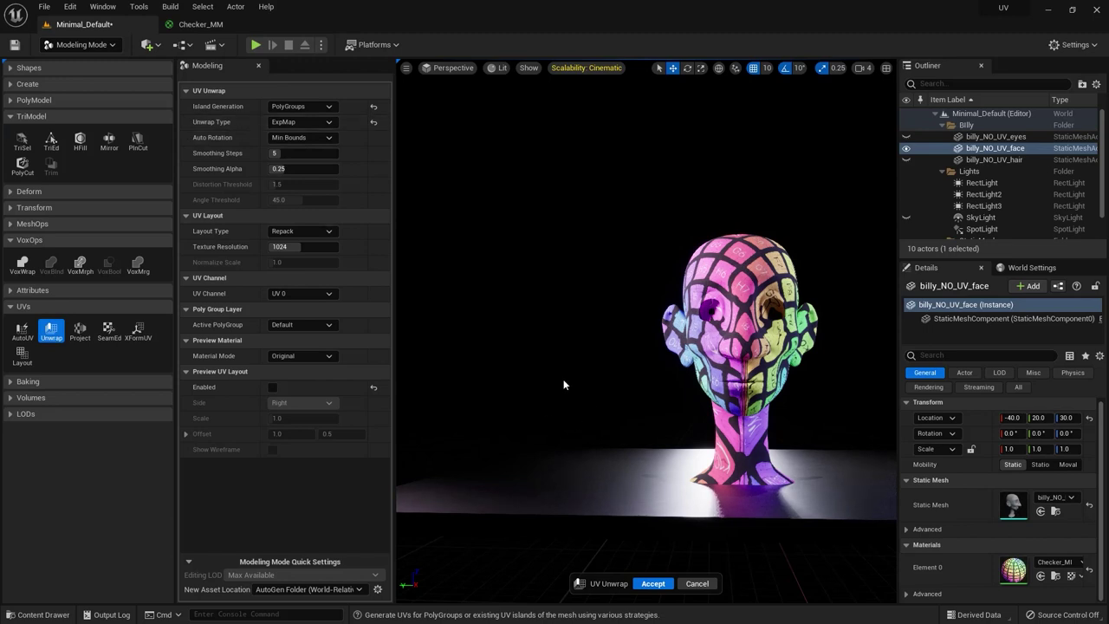
{"action": "left_click", "coordinate": [22, 353]}
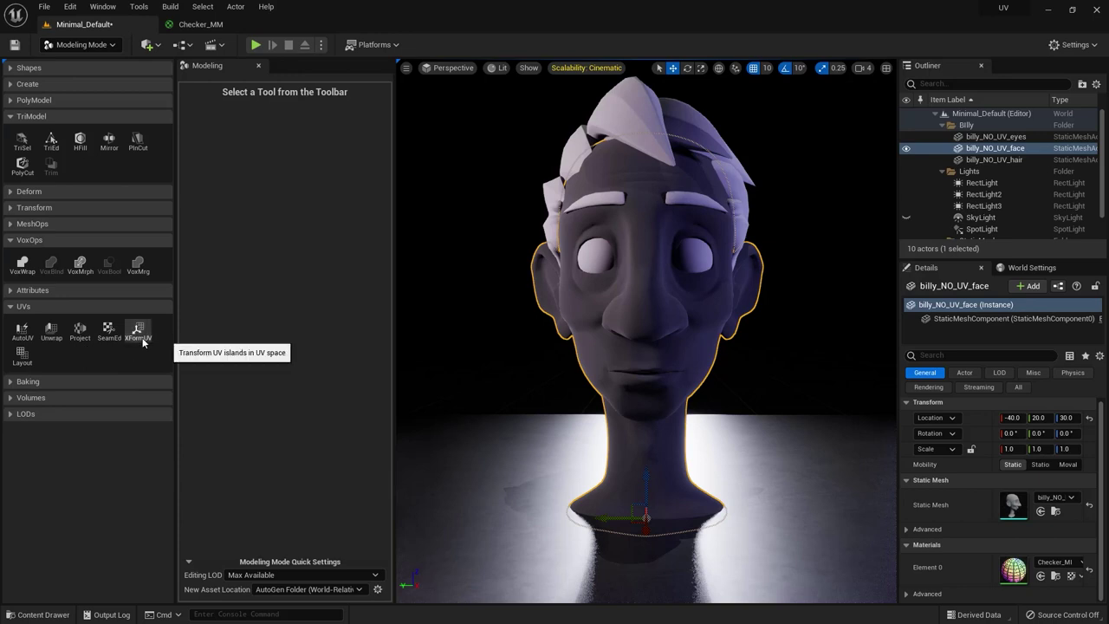
Start a Plane UV projection on the head and rotate the projection plane upright so it faces the front of the face
{"action": "left_click", "coordinate": [86, 342]}
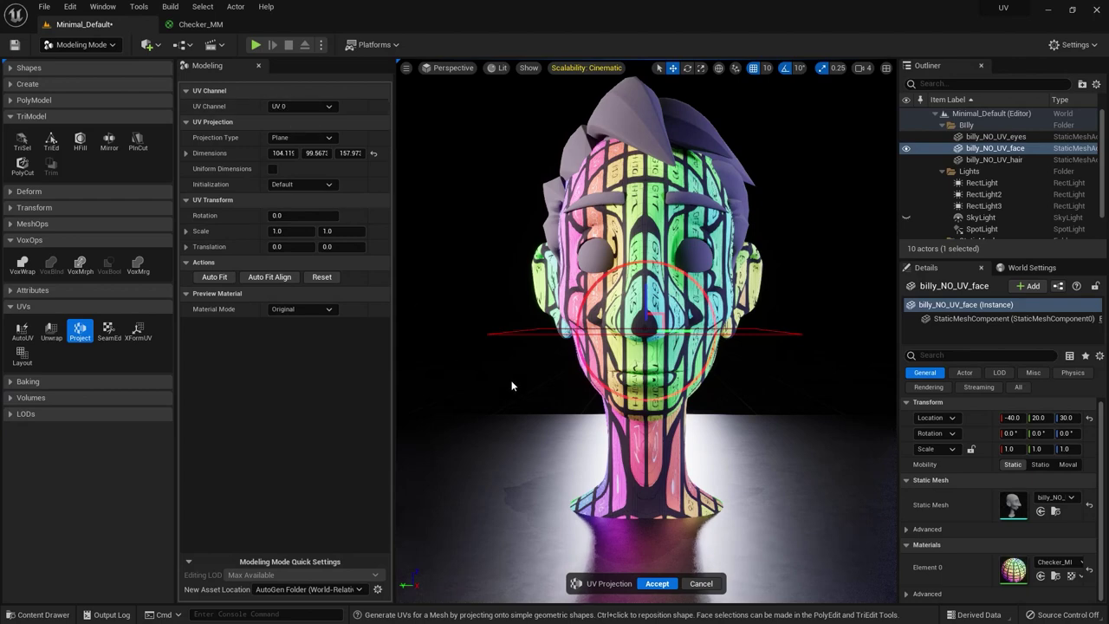
{"action": "left_click_drag", "start_coordinate": [528, 387], "coordinate": [455, 434], "text": "alt"}
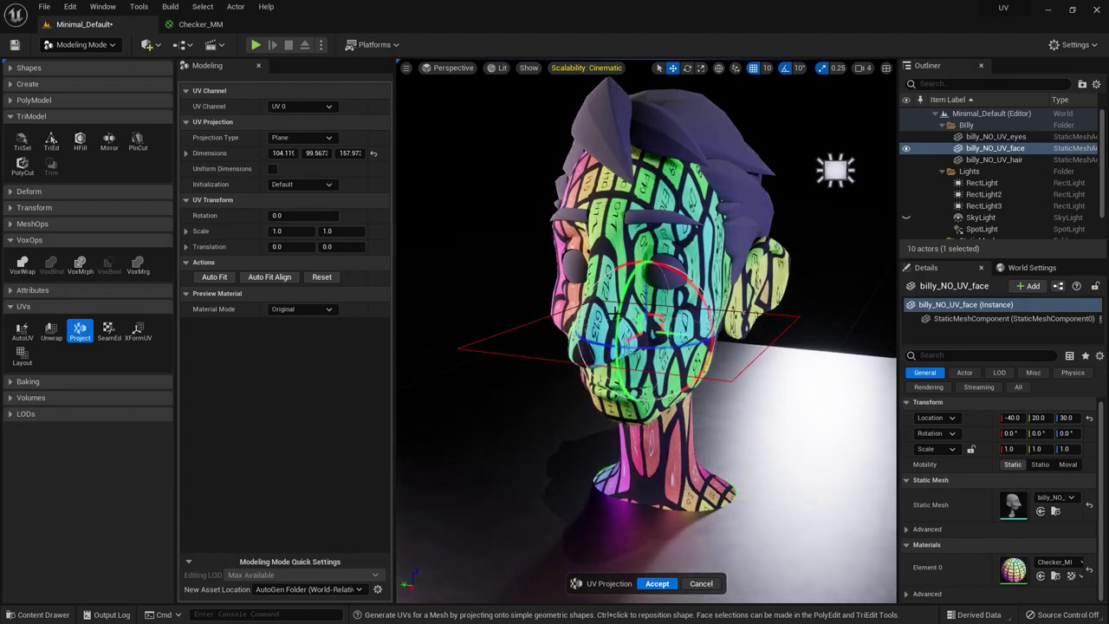
{"action": "left_click_drag", "start_coordinate": [617, 309], "coordinate": [638, 381]}
{"action": "left_click", "coordinate": [633, 398], "text": "ctrl"}
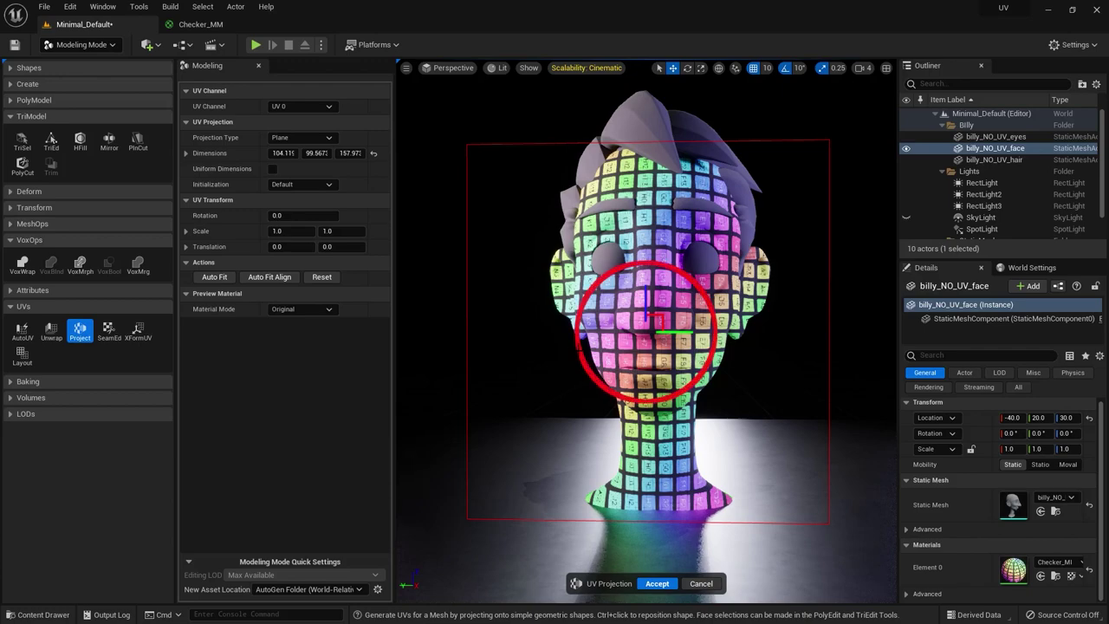
Rotate the projection plane a quarter turn around its facing axis and check the checker pattern on the head at an angle
{"action": "left_click_drag", "start_coordinate": [580, 346], "coordinate": [626, 409]}
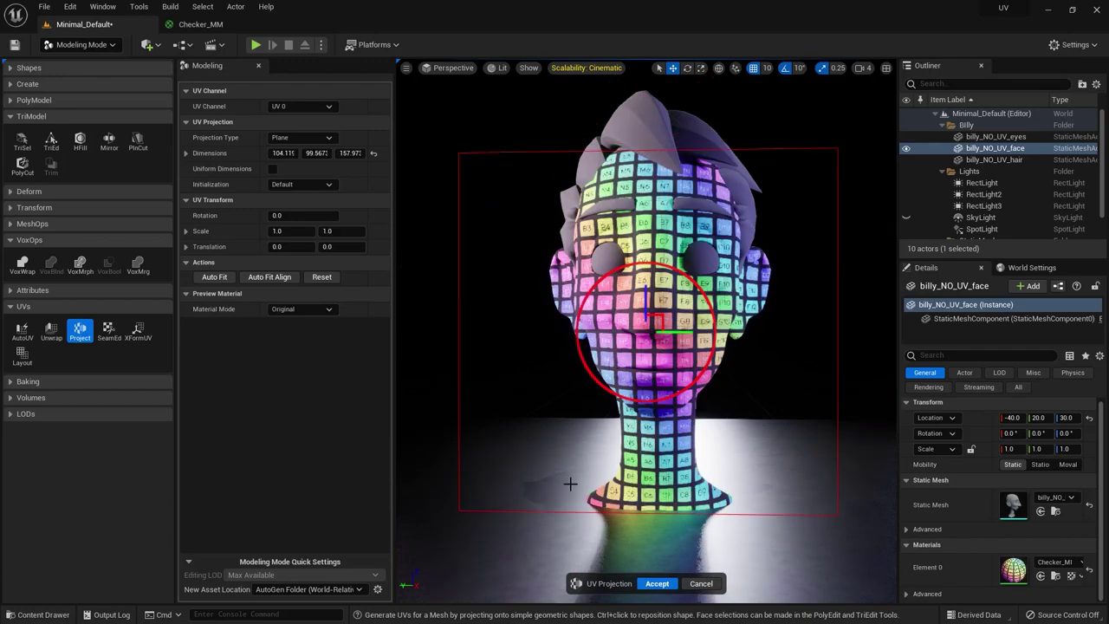
{"action": "left_click_drag", "start_coordinate": [473, 374], "coordinate": [646, 374], "text": "alt"}
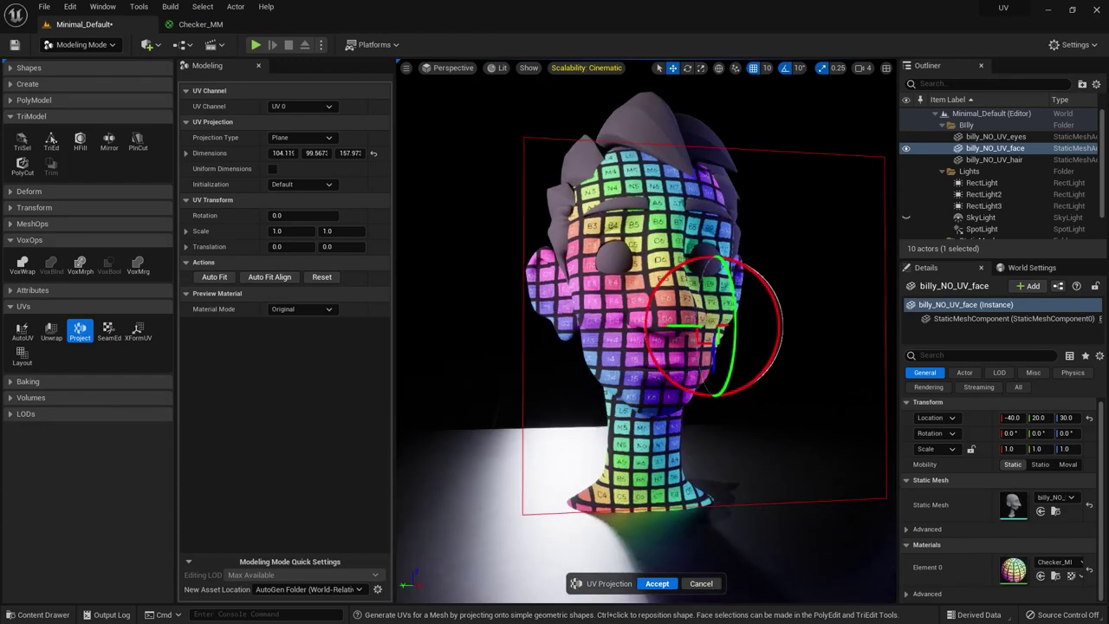
{"action": "left_click_drag", "start_coordinate": [771, 383], "coordinate": [720, 384], "text": "alt"}
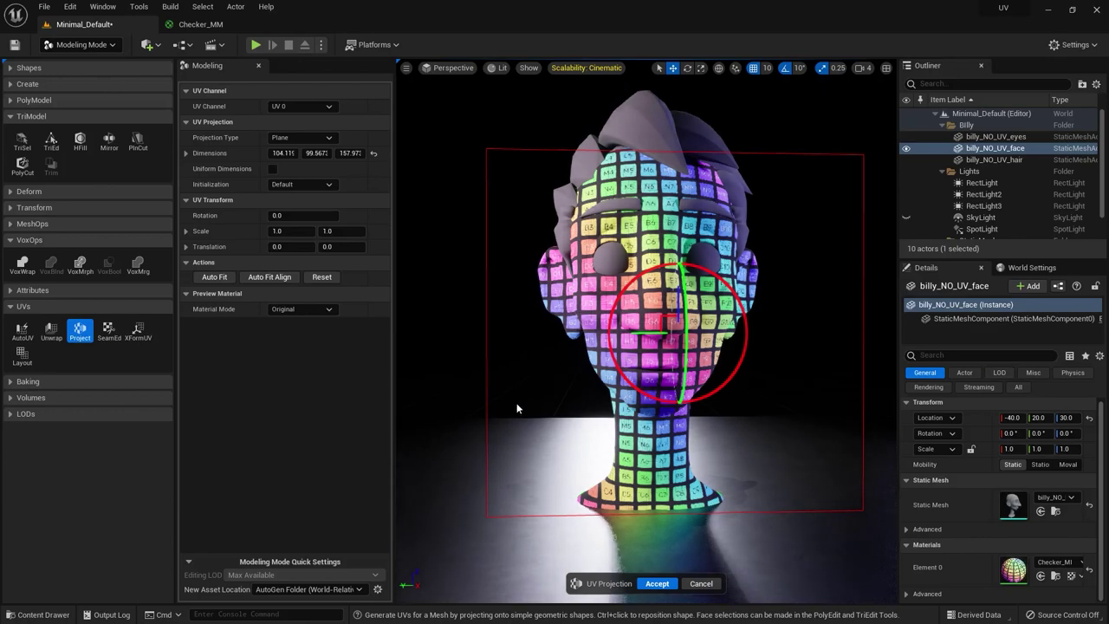
{"action": "left_click_drag", "start_coordinate": [517, 408], "coordinate": [565, 486], "text": "alt"}
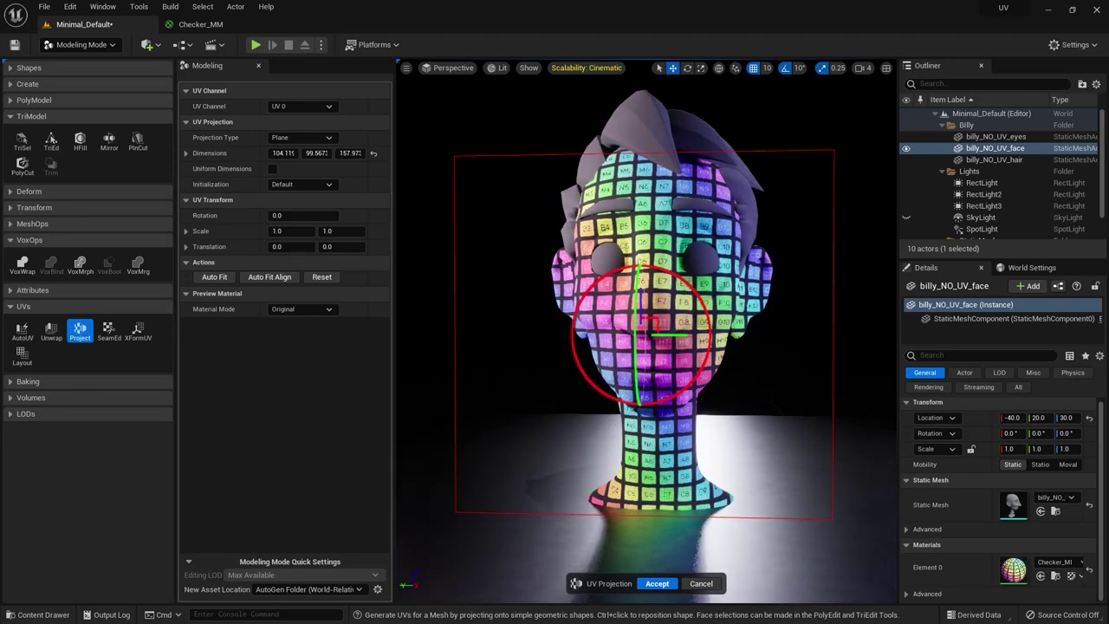
Try the Box projection type on the head and inspect the projected faces from the side and front
{"action": "left_click", "coordinate": [300, 138]}
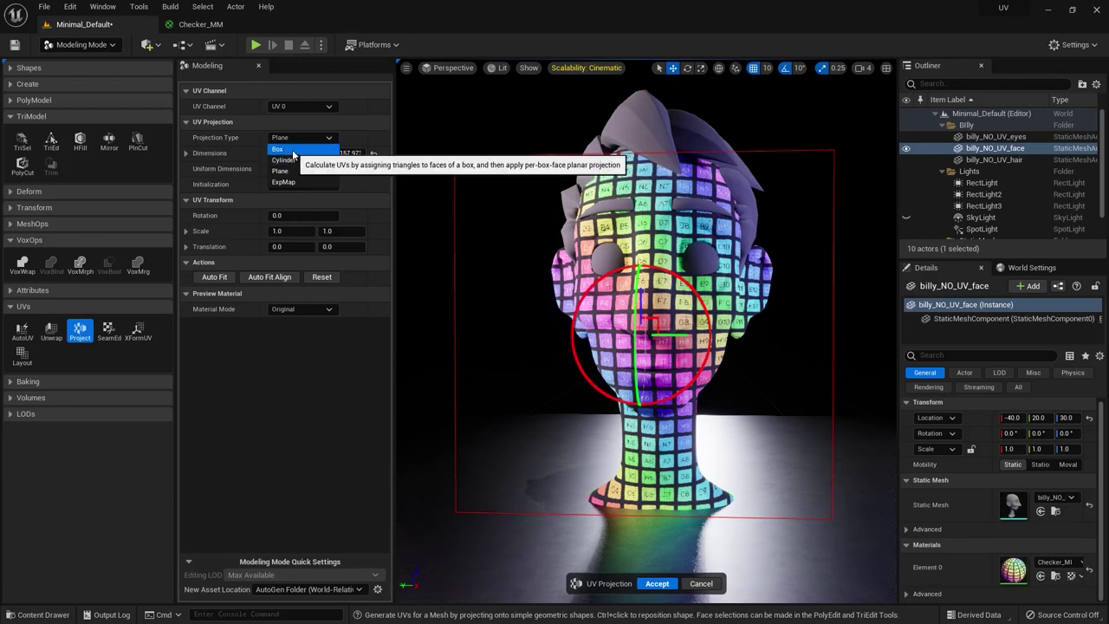
{"action": "left_click", "coordinate": [286, 149]}
{"action": "left_click_drag", "start_coordinate": [570, 392], "coordinate": [451, 391], "text": "alt"}
{"action": "left_click_drag", "start_coordinate": [685, 389], "coordinate": [693, 388], "text": "alt"}
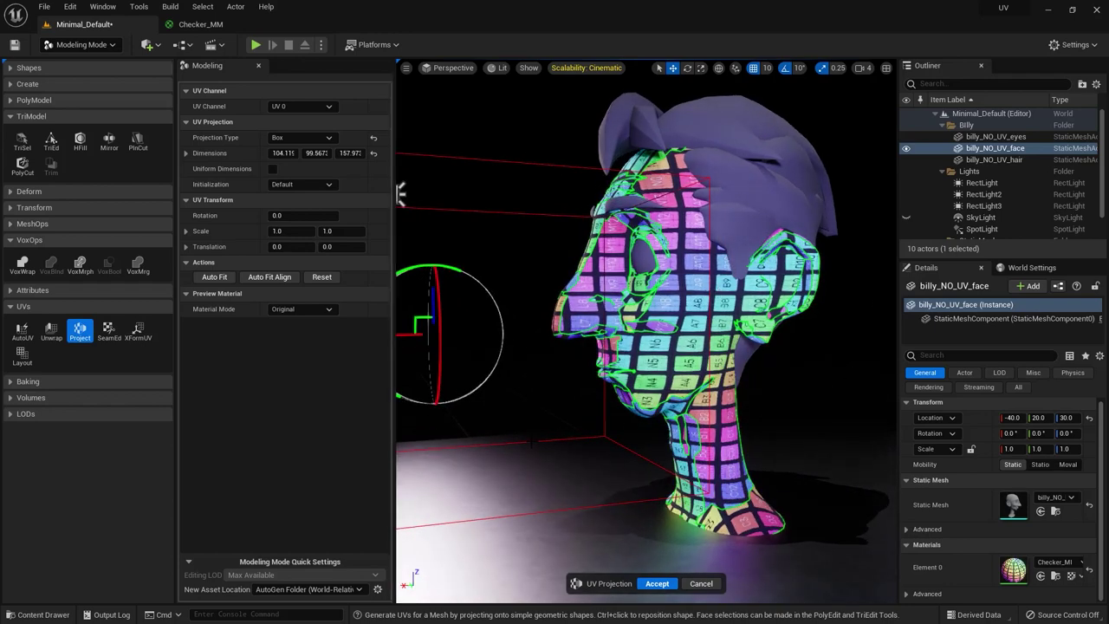
{"action": "left_click_drag", "start_coordinate": [529, 428], "coordinate": [766, 423], "text": "alt"}
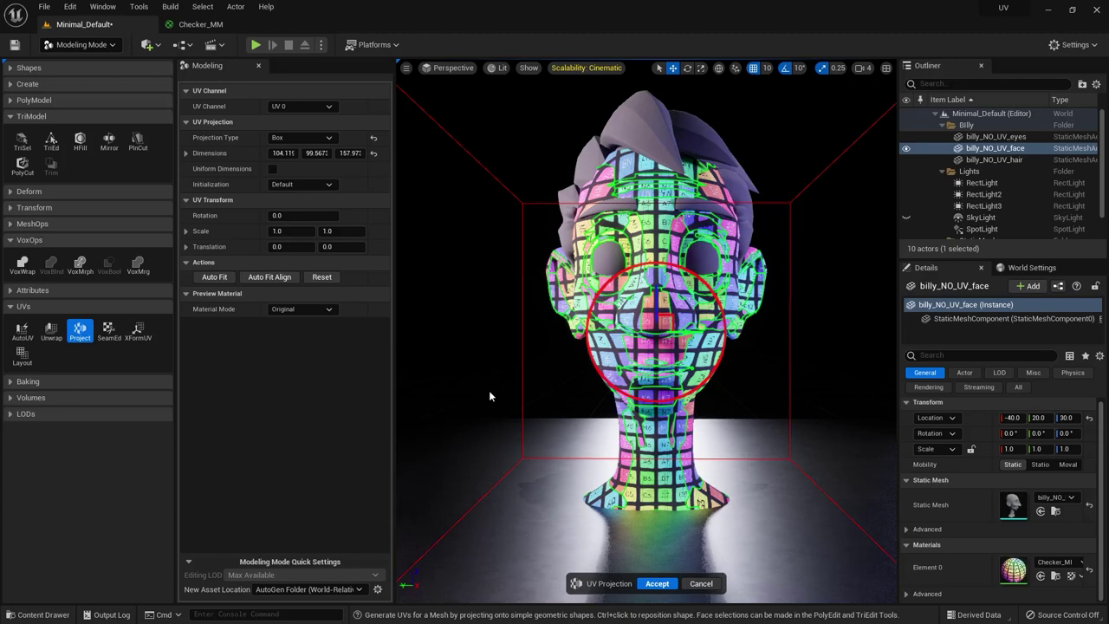
Set the projection type back to Plane and auto-fit the projection to the head
{"action": "left_click", "coordinate": [311, 141]}
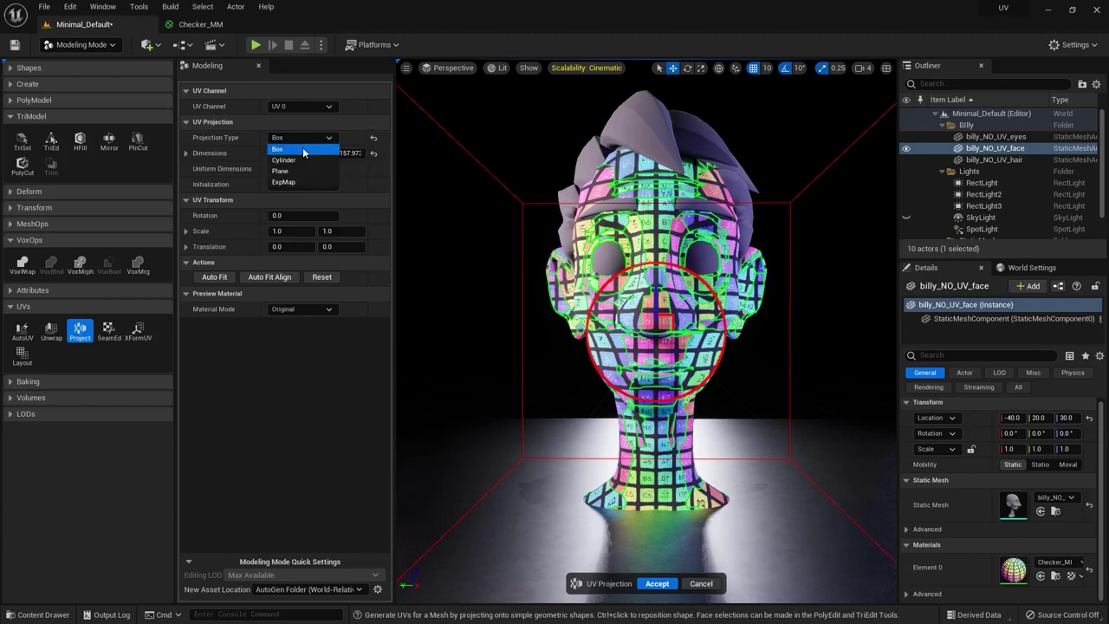
{"action": "left_click", "coordinate": [282, 171]}
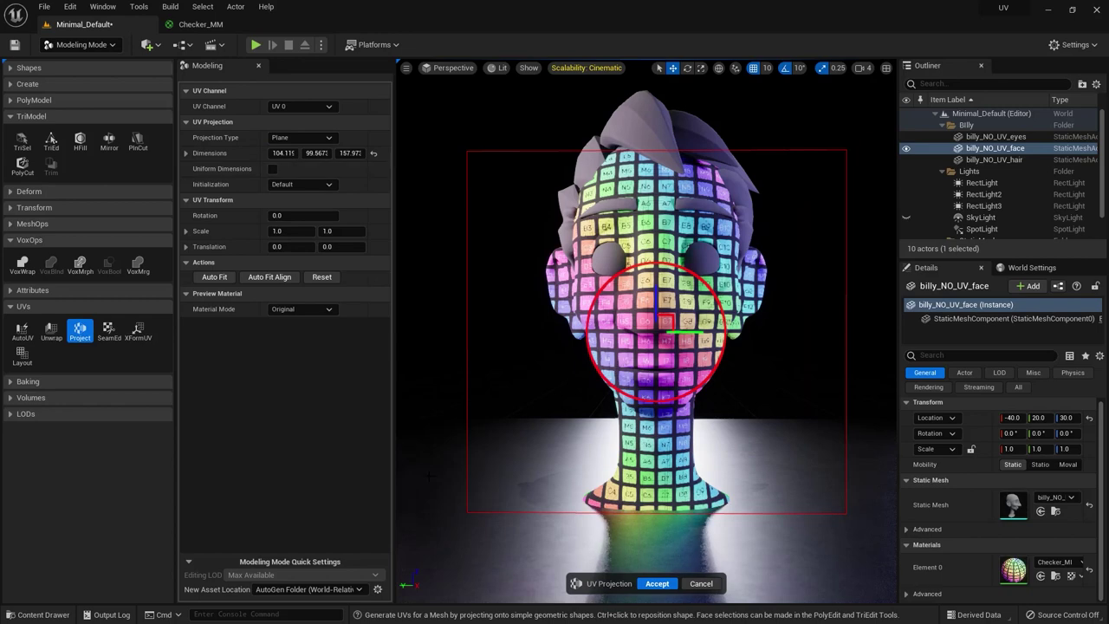
{"action": "left_click", "coordinate": [219, 277]}
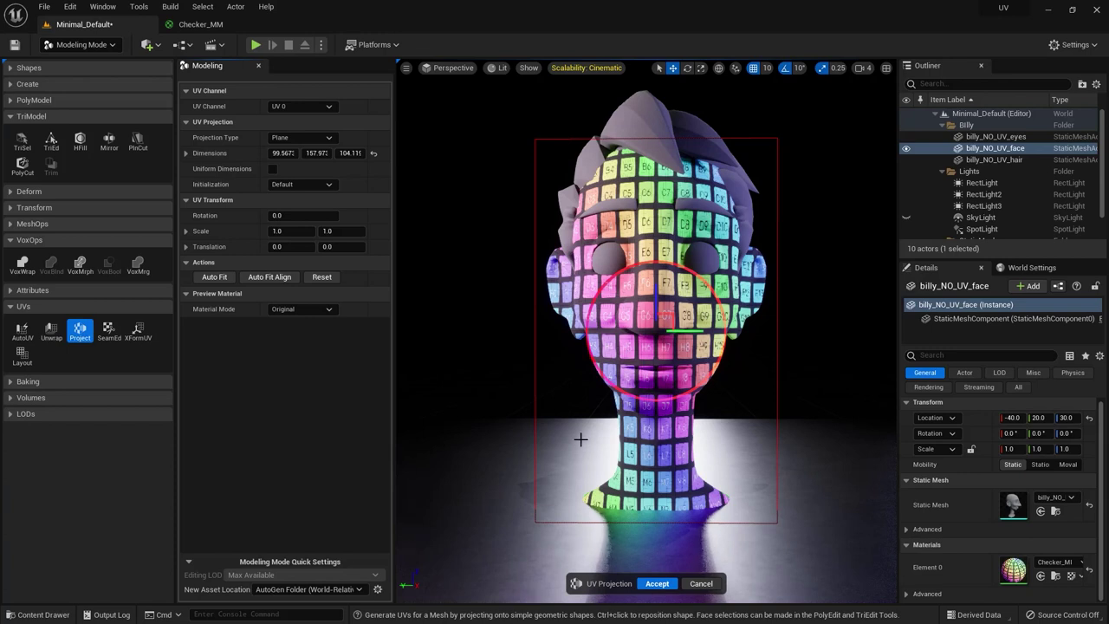
Preview the UV layout of the plane-projected face beside the head and compare it with the checker pattern
{"action": "left_click", "coordinate": [23, 357]}
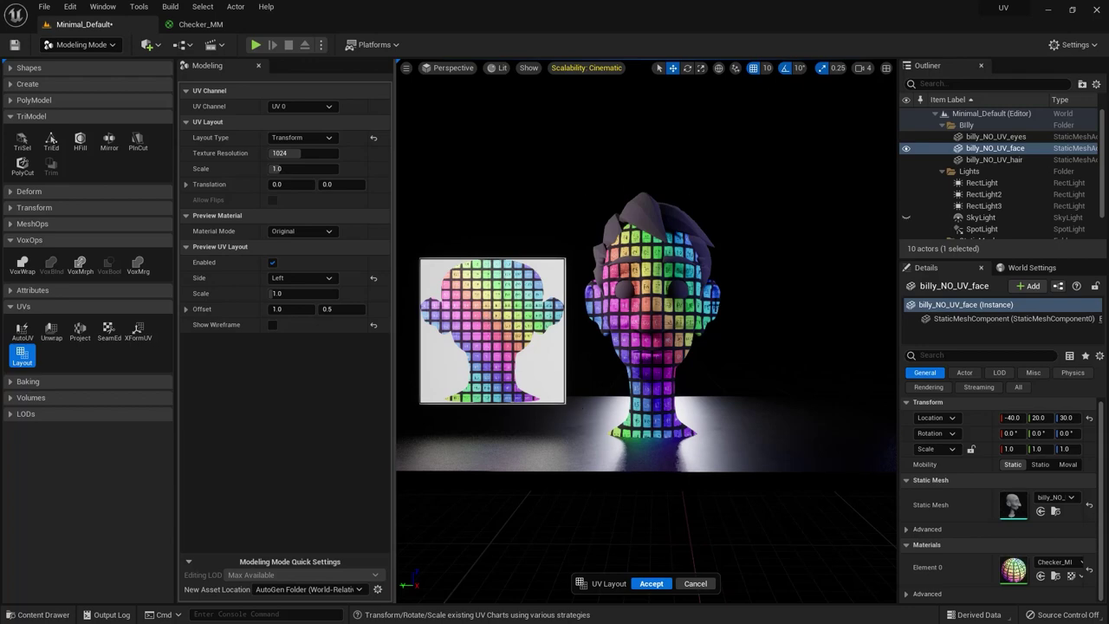
{"action": "scroll", "coordinate": [728, 383], "scroll_direction": "up", "scroll_amount": 5}
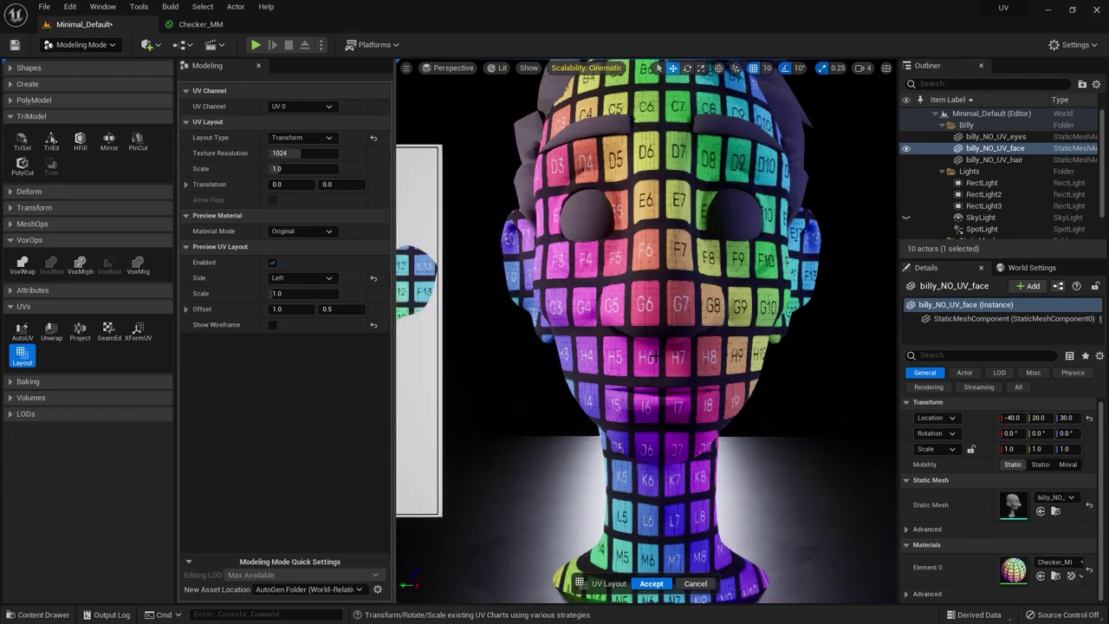
{"action": "scroll", "coordinate": [650, 356], "scroll_direction": "down", "scroll_amount": 3}
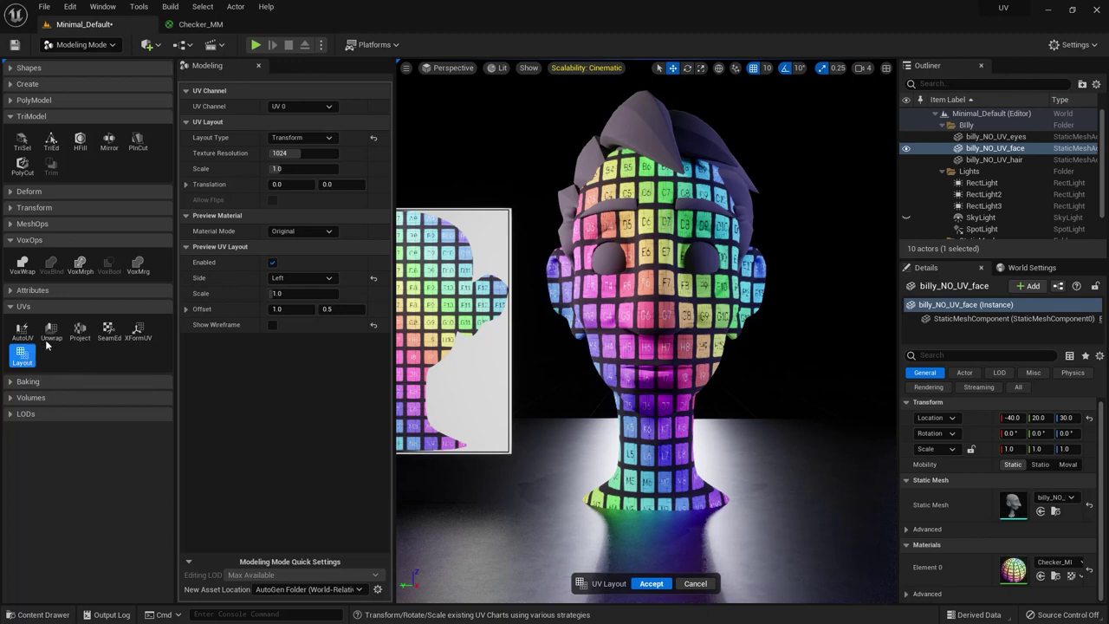
Restart the Plane UV projection on the head, try Auto Fit Align, and reset the projection
{"action": "left_click", "coordinate": [80, 331]}
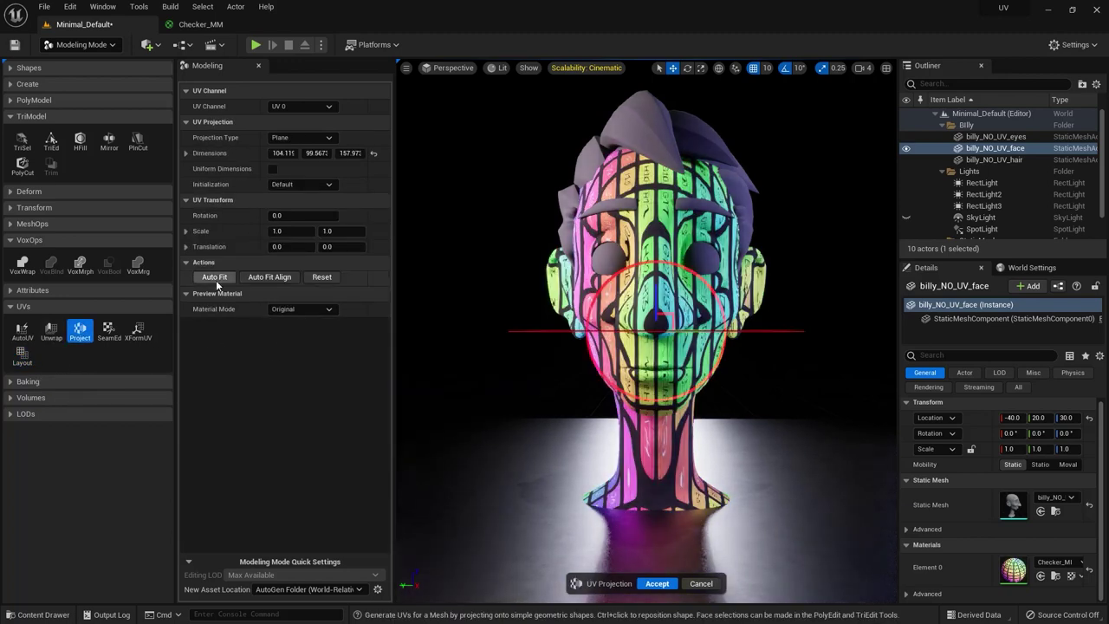
{"action": "left_click", "coordinate": [270, 277]}
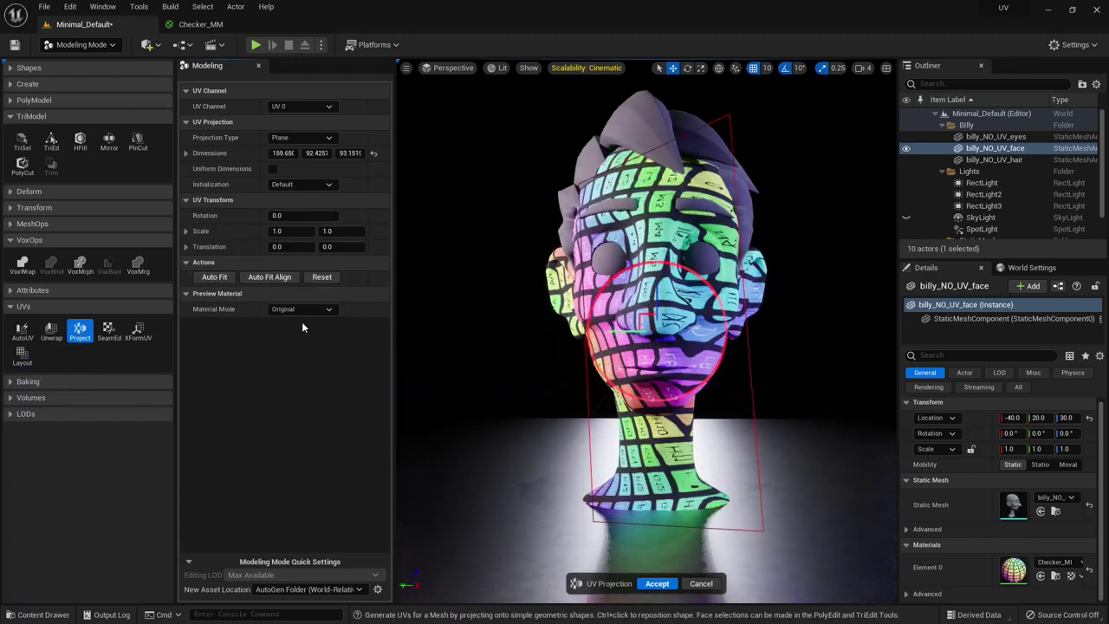
{"action": "left_click", "coordinate": [323, 277]}
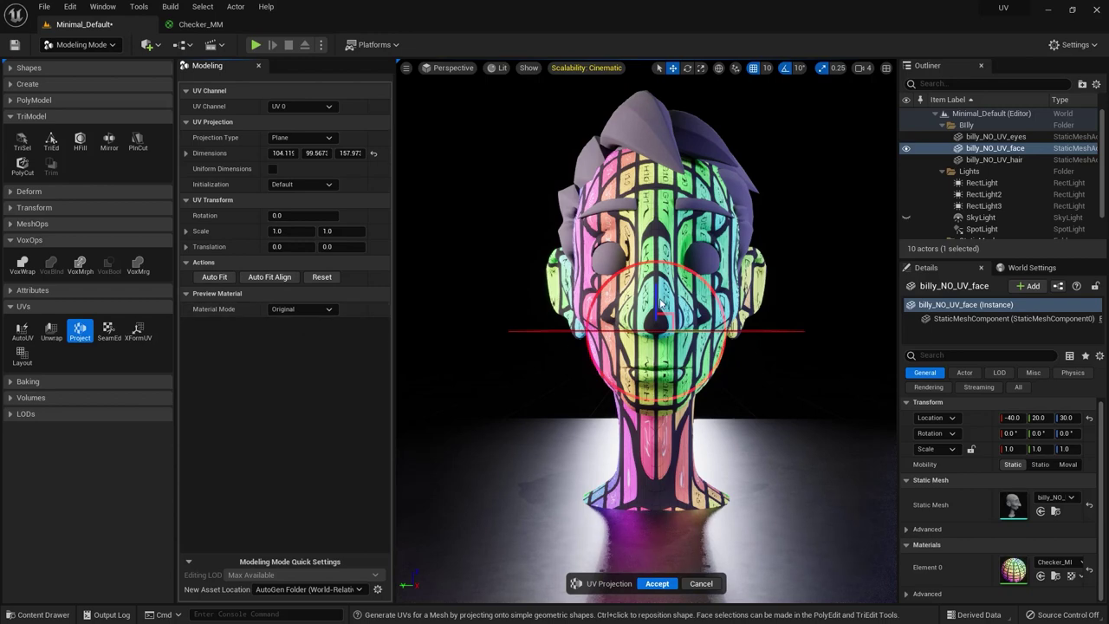
Lower the projection plane to mouth height and rotate it upright so it faces the front of the face
{"action": "left_click_drag", "start_coordinate": [656, 300], "coordinate": [658, 334]}
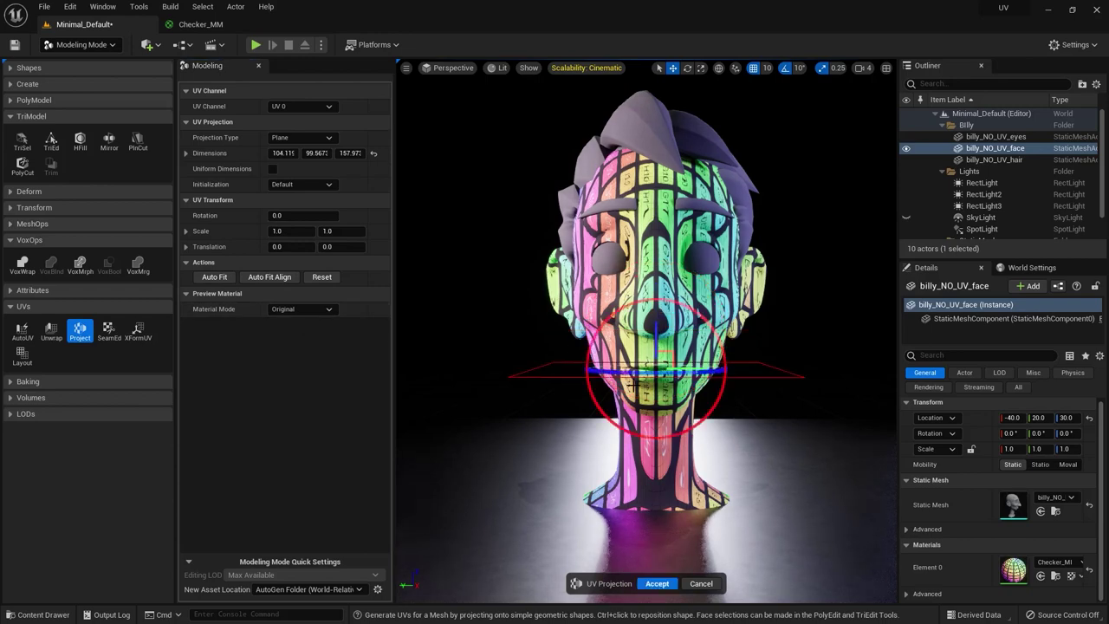
{"action": "left_click_drag", "start_coordinate": [660, 373], "coordinate": [572, 384], "text": "alt"}
{"action": "left_click_drag", "start_coordinate": [638, 353], "coordinate": [656, 426]}
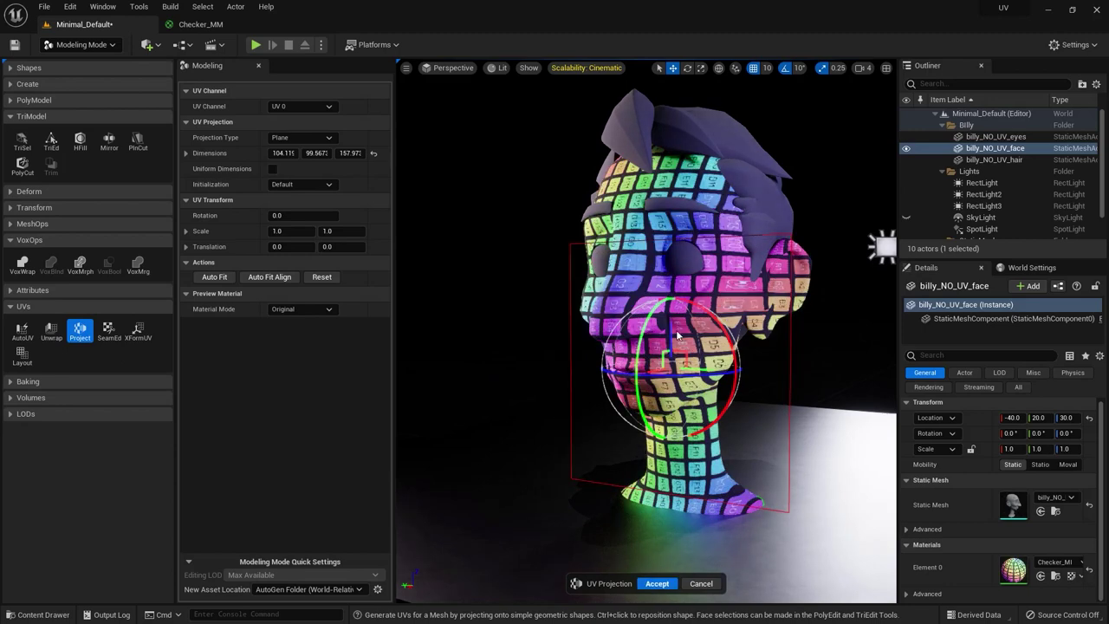
{"action": "left_click_drag", "start_coordinate": [669, 332], "coordinate": [708, 453]}
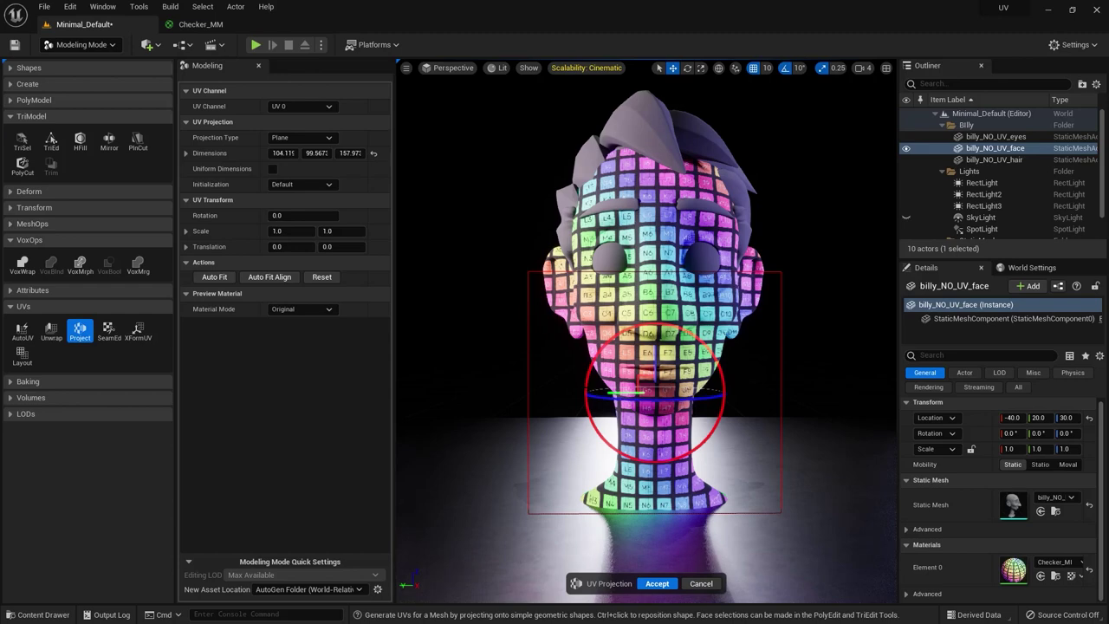
Raise the upright projection plane slightly and accept the Plane UV projection on the head
{"action": "left_click_drag", "start_coordinate": [610, 394], "coordinate": [649, 363]}
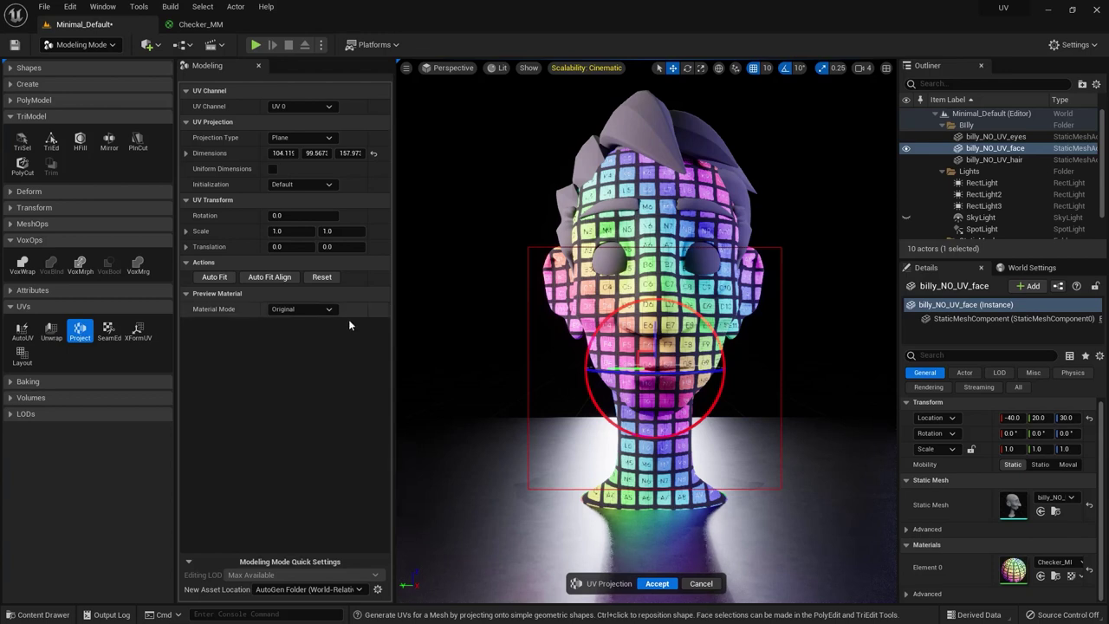
{"action": "left_click_drag", "start_coordinate": [468, 347], "coordinate": [658, 364], "text": "alt"}
{"action": "left_click_drag", "start_coordinate": [659, 414], "coordinate": [505, 413], "text": "alt"}
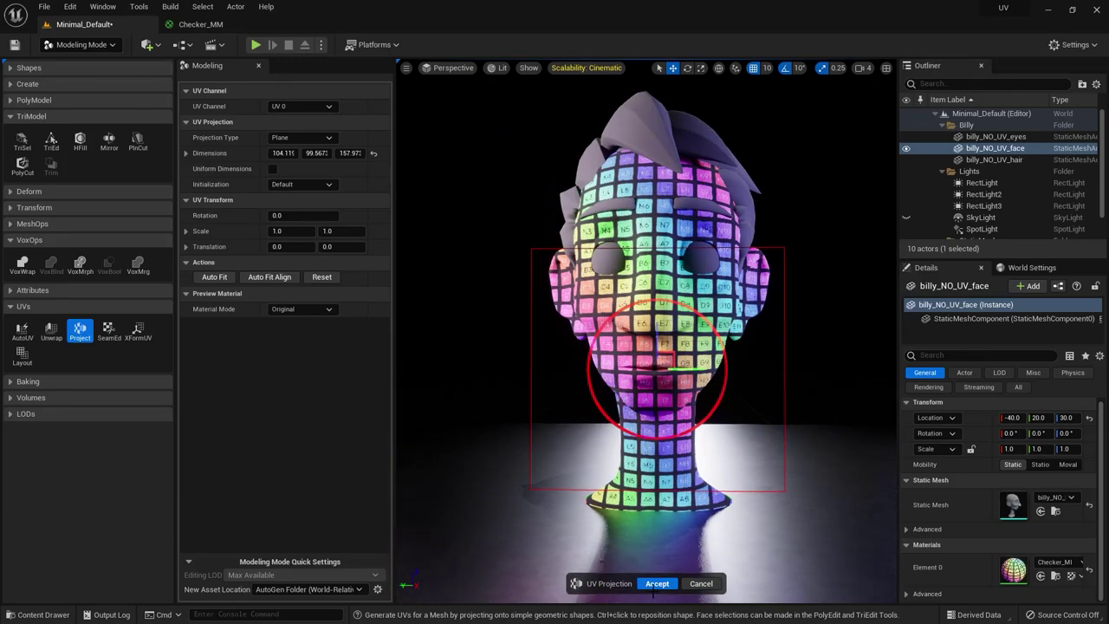
{"action": "left_click", "coordinate": [657, 584]}
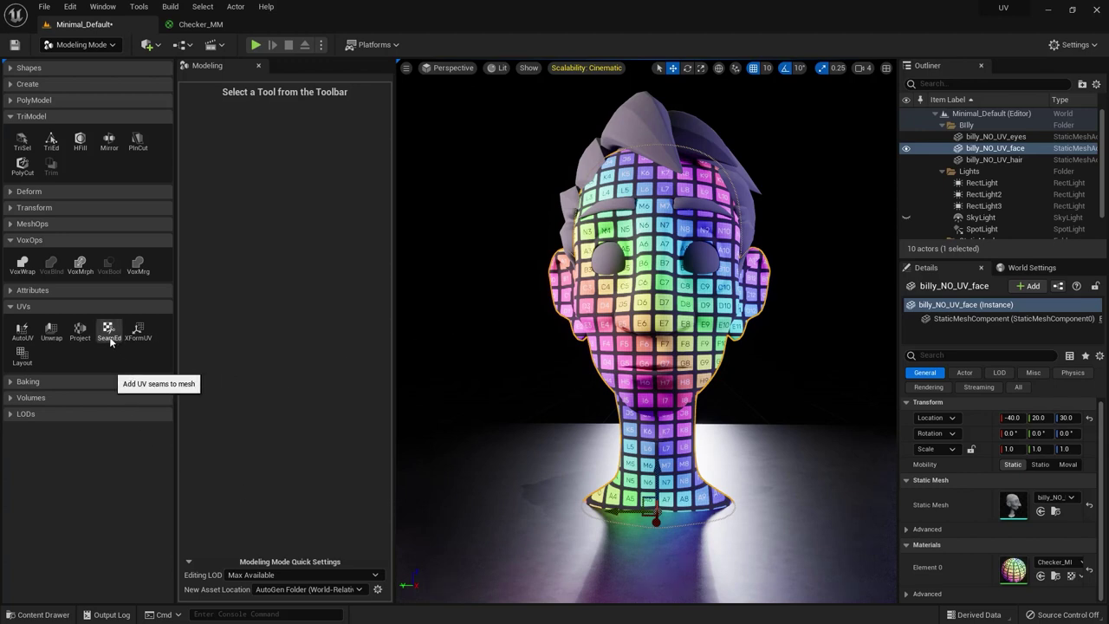
Unwrap the head by PolyGroups with the Conformal type, and hide the hair mesh to expose the back of the head
{"action": "left_click", "coordinate": [50, 333]}
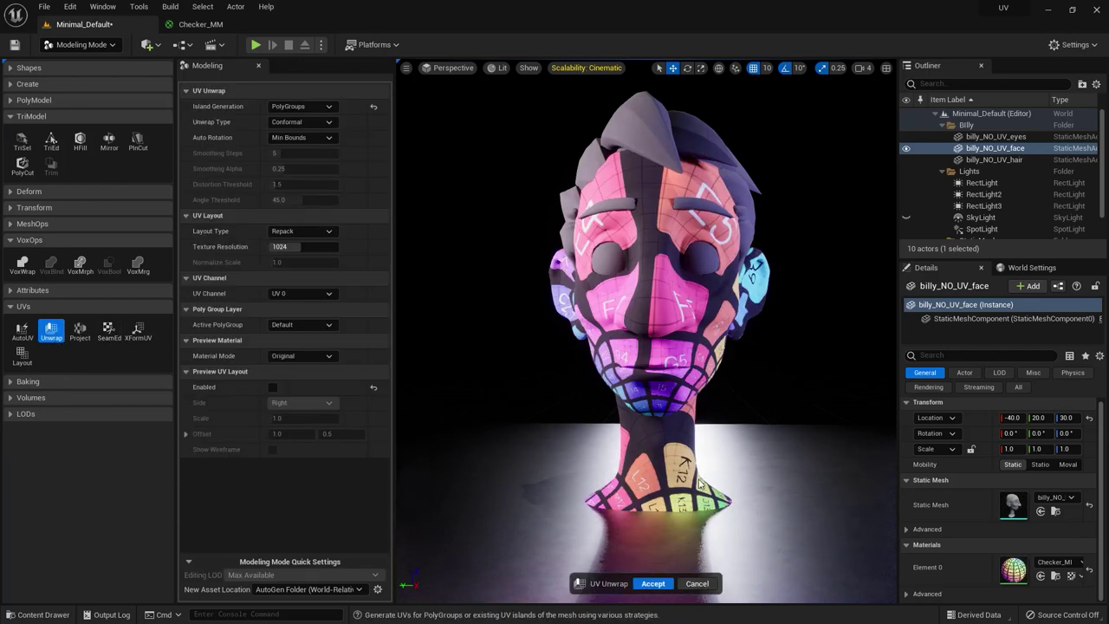
{"action": "left_click_drag", "start_coordinate": [845, 434], "coordinate": [713, 358], "text": "alt"}
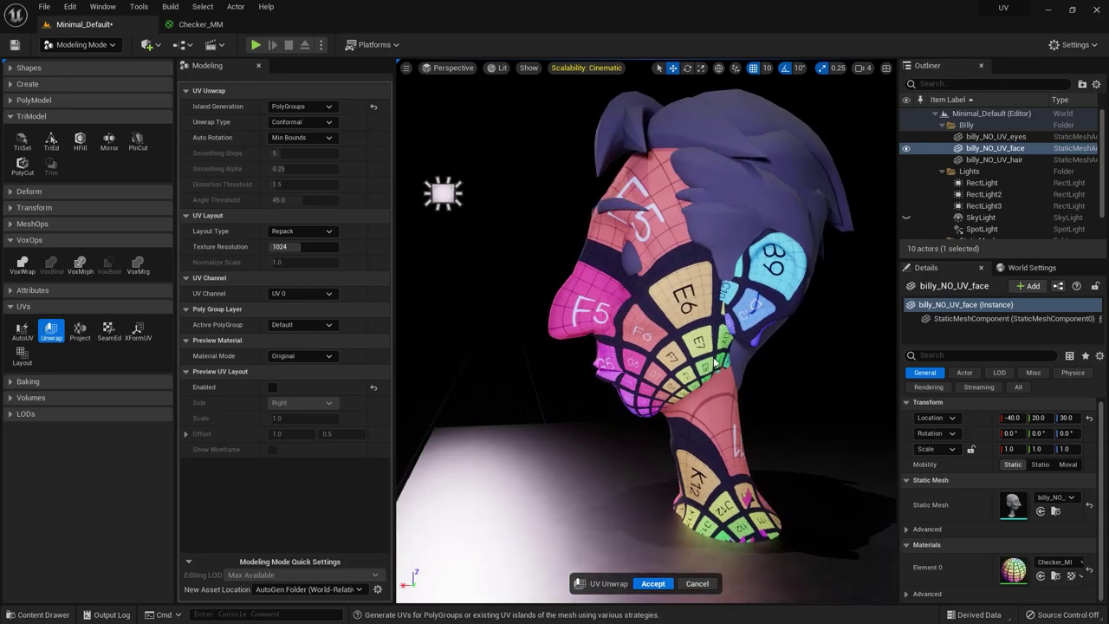
{"action": "left_click", "coordinate": [906, 163]}
{"action": "left_click_drag", "start_coordinate": [731, 304], "coordinate": [709, 262], "text": "alt"}
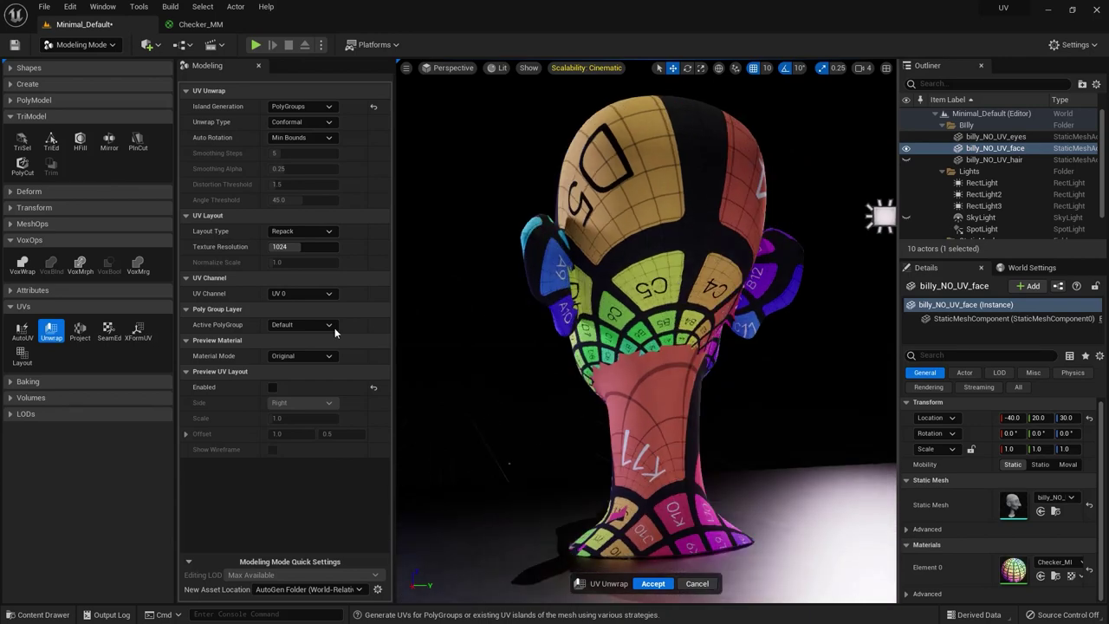
{"action": "left_click_drag", "start_coordinate": [540, 345], "coordinate": [577, 349], "text": "alt"}
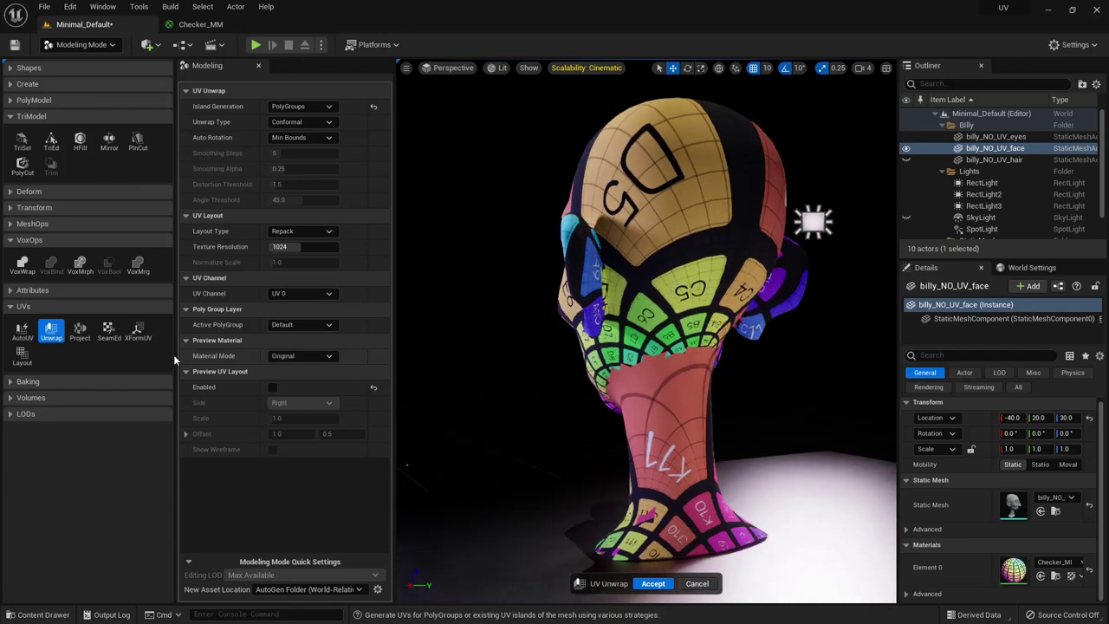
Add a UV seam down the middle of the back of the neck, from the polygroup border to the base
{"action": "left_click", "coordinate": [108, 331]}
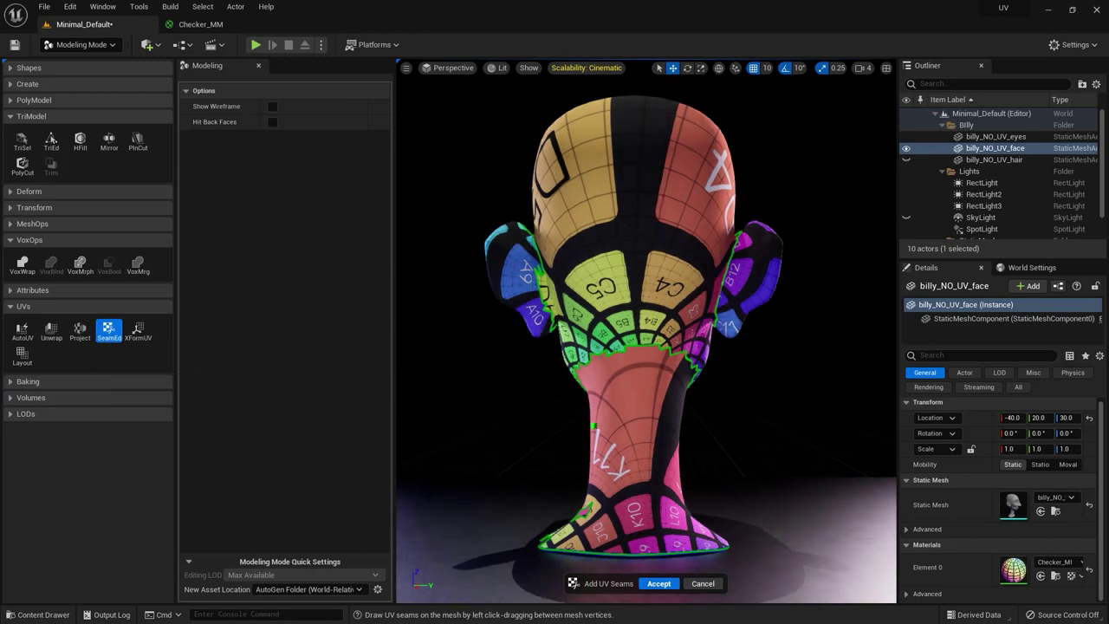
{"action": "mouse_move", "coordinate": [534, 417]}
{"action": "left_mouse_down", "text": "alt"}
{"action": "mouse_move", "coordinate": [513, 418]}
{"action": "mouse_move", "coordinate": [523, 418]}
{"action": "left_mouse_up", "text": "alt"}
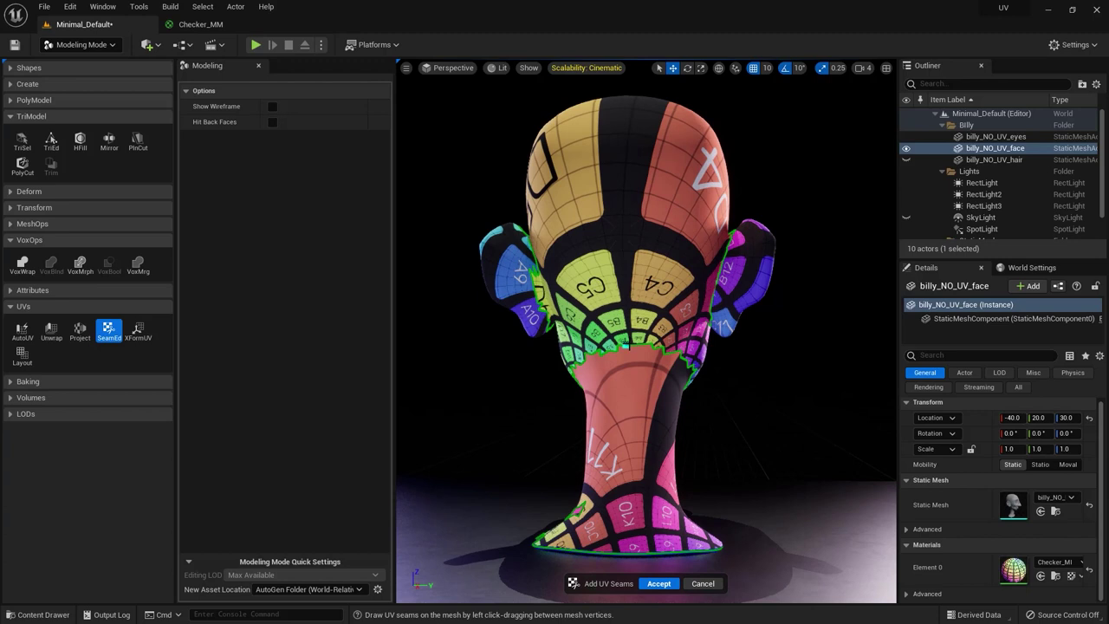
{"action": "left_click_drag", "start_coordinate": [625, 344], "coordinate": [625, 557]}
{"action": "left_click_drag", "start_coordinate": [596, 448], "coordinate": [599, 468], "text": "alt"}
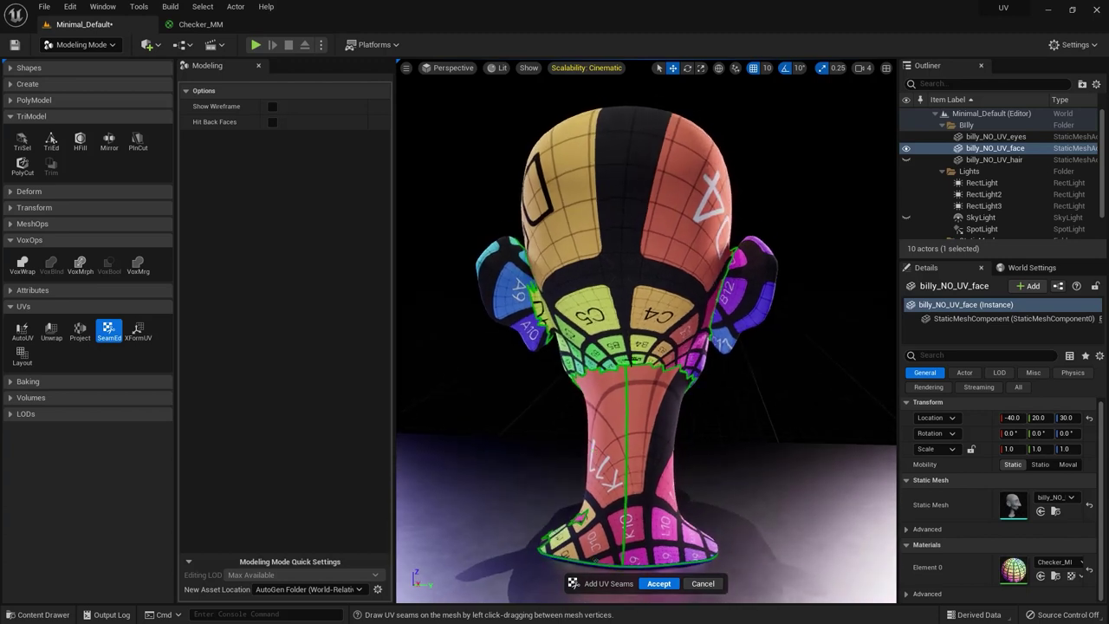
Extend the UV seam from the top of the neck up the centre of the back of the head toward the crown
{"action": "mouse_move", "coordinate": [623, 362]}
{"action": "left_mouse_down"}
{"action": "mouse_move", "coordinate": [617, 161]}
{"action": "mouse_move", "coordinate": [610, 187]}
{"action": "left_mouse_up"}
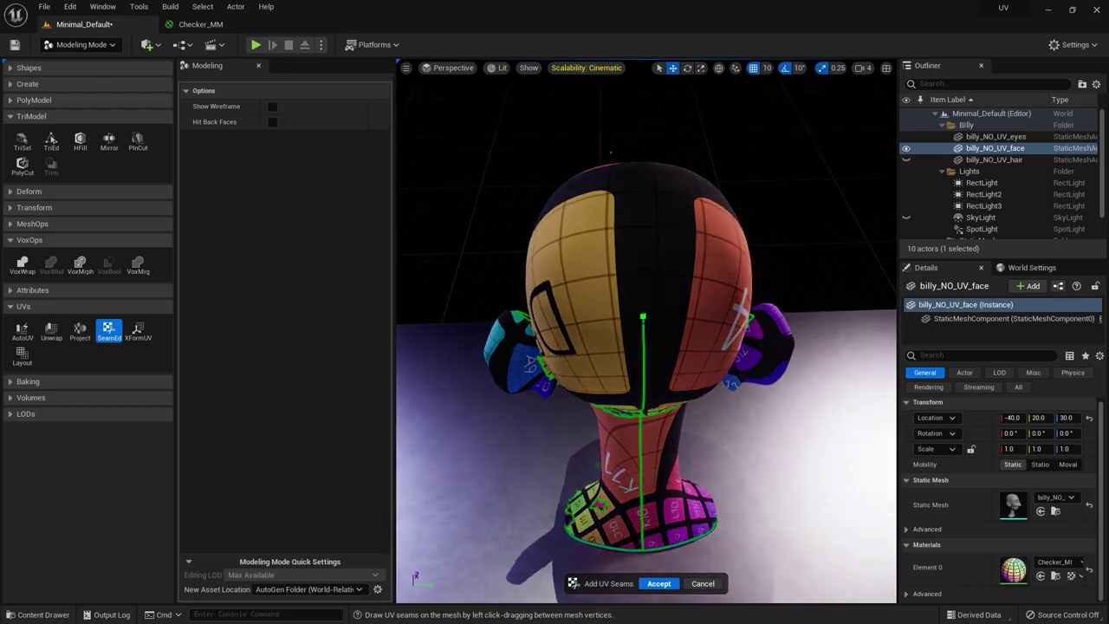
{"action": "left_click_drag", "start_coordinate": [642, 316], "coordinate": [638, 181]}
{"action": "mouse_move", "coordinate": [622, 233]}
{"action": "left_mouse_down", "text": "alt"}
{"action": "mouse_move", "coordinate": [736, 252]}
{"action": "mouse_move", "coordinate": [674, 210]}
{"action": "mouse_move", "coordinate": [836, 241]}
{"action": "left_mouse_up", "text": "alt"}
{"action": "left_click_drag", "start_coordinate": [563, 393], "coordinate": [496, 392], "text": "alt"}
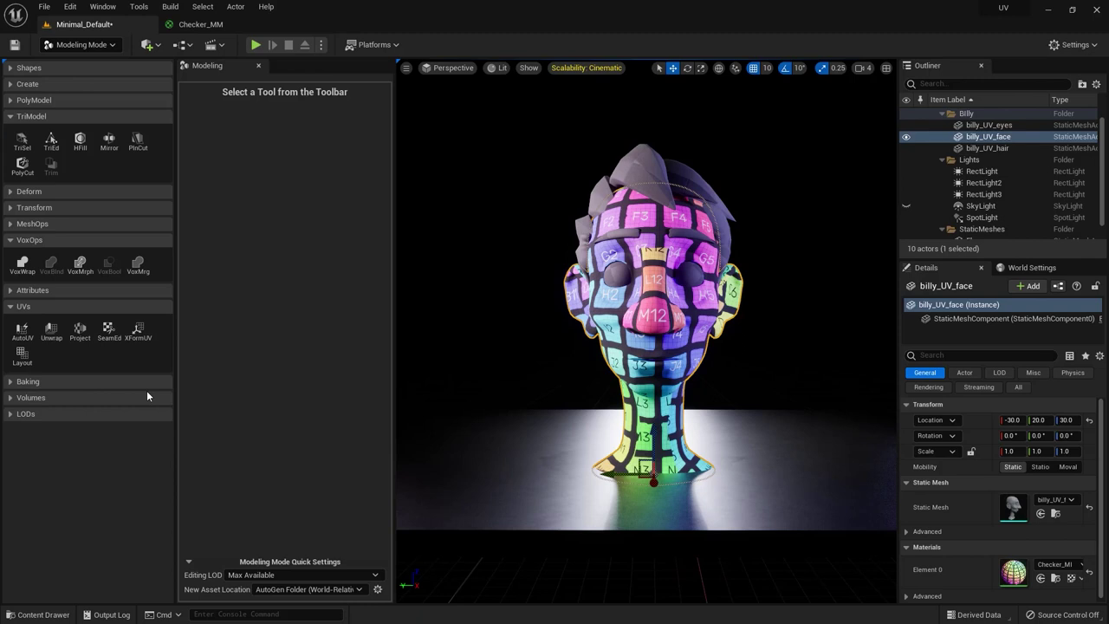
Check the UV layout of billy_UV_face and use UV Transform to shift the nose island past the lower edge of the UV square
{"action": "left_click", "coordinate": [21, 354]}
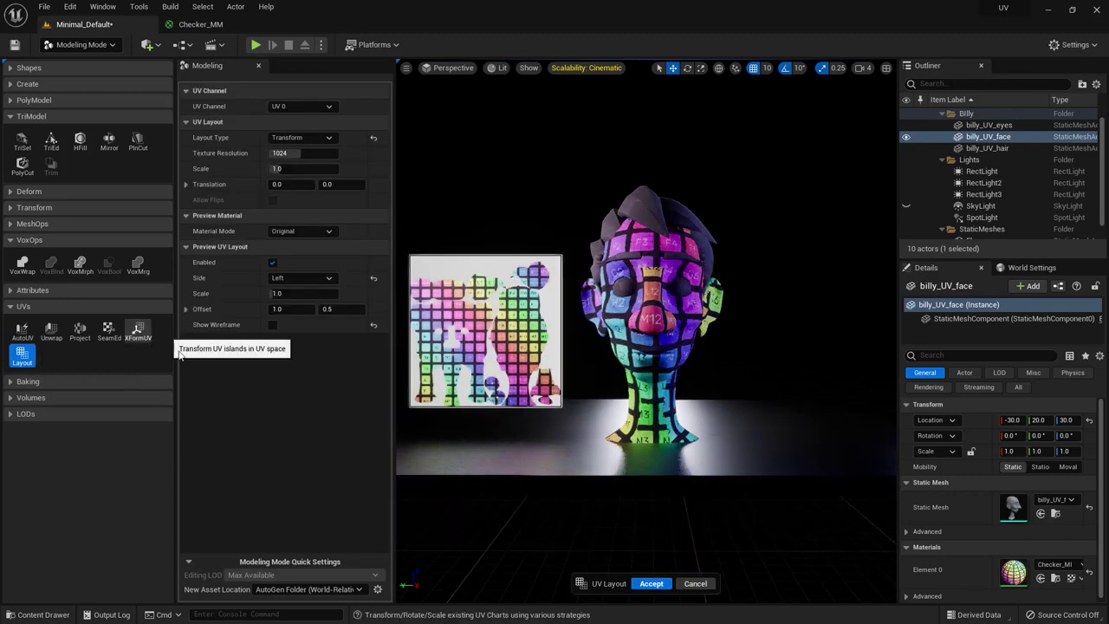
{"action": "left_click", "coordinate": [138, 329]}
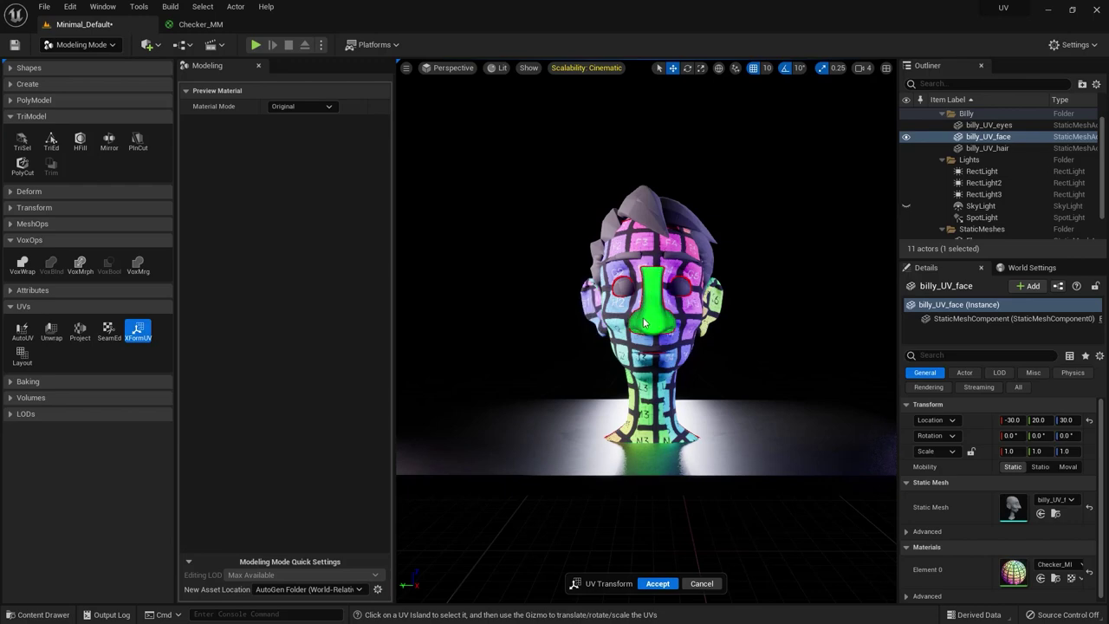
{"action": "scroll", "coordinate": [658, 338], "scroll_direction": "up", "scroll_amount": 3}
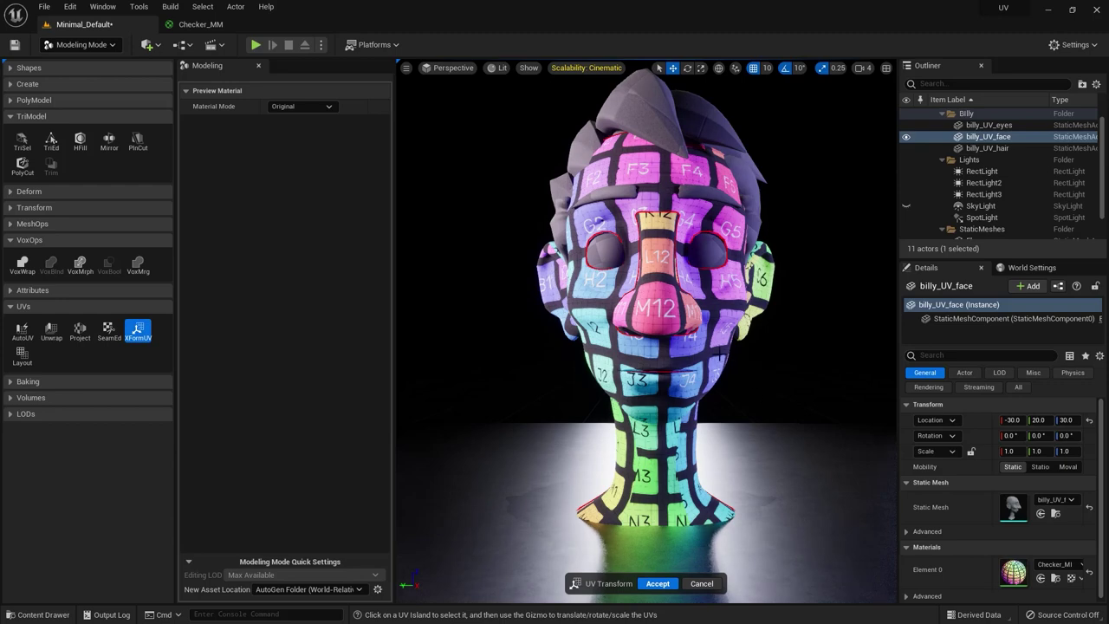
{"action": "left_click", "coordinate": [663, 319]}
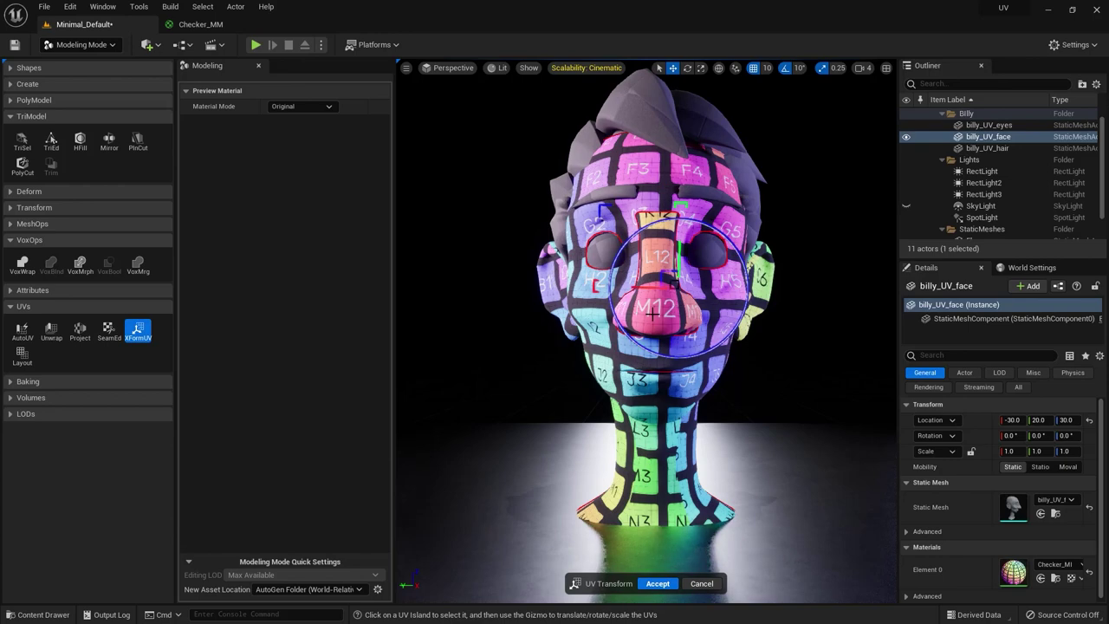
{"action": "left_click_drag", "start_coordinate": [683, 262], "coordinate": [676, 186]}
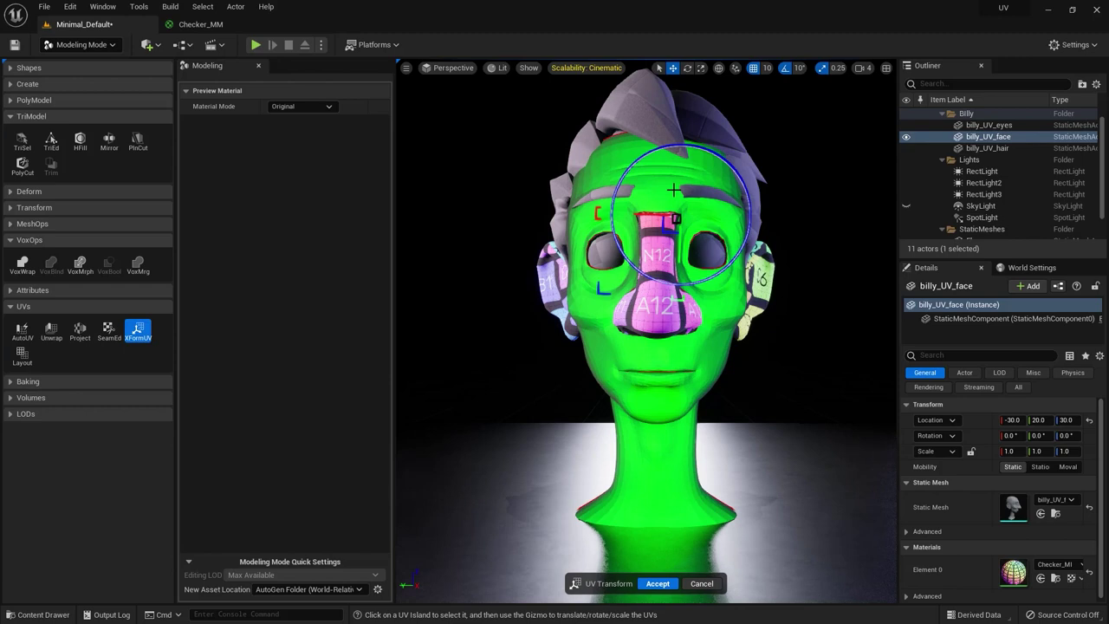
Preview the UV layout and examine where the shifted nose island sits relative to the UV square
{"action": "left_click", "coordinate": [21, 355]}
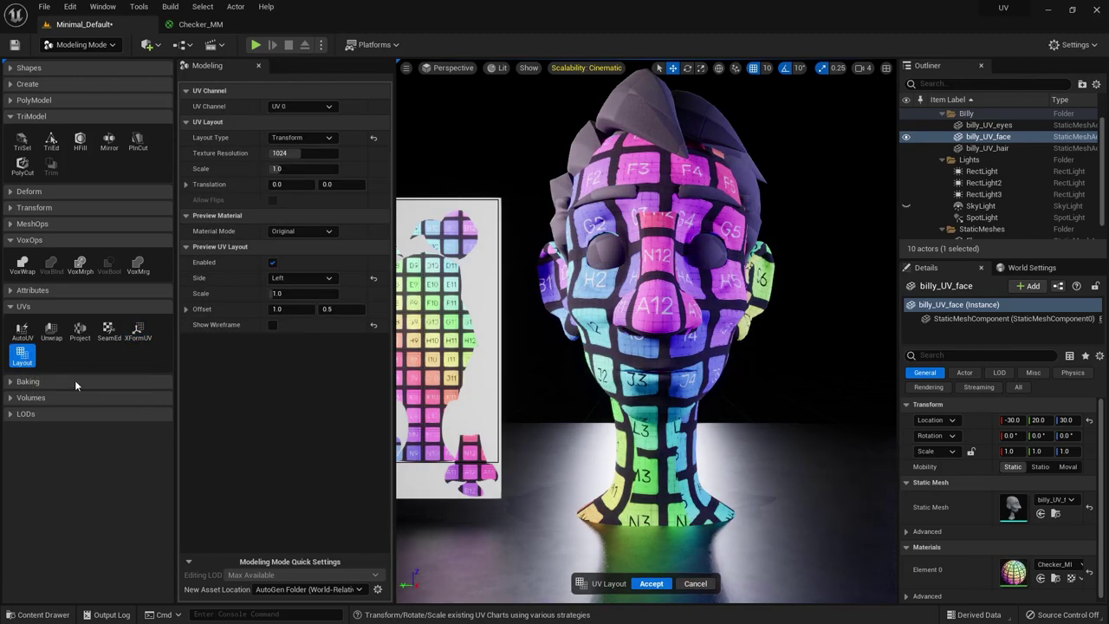
{"action": "scroll", "coordinate": [447, 437], "scroll_direction": "up", "scroll_amount": 5}
{"action": "scroll", "coordinate": [453, 444], "scroll_direction": "down", "scroll_amount": 5}
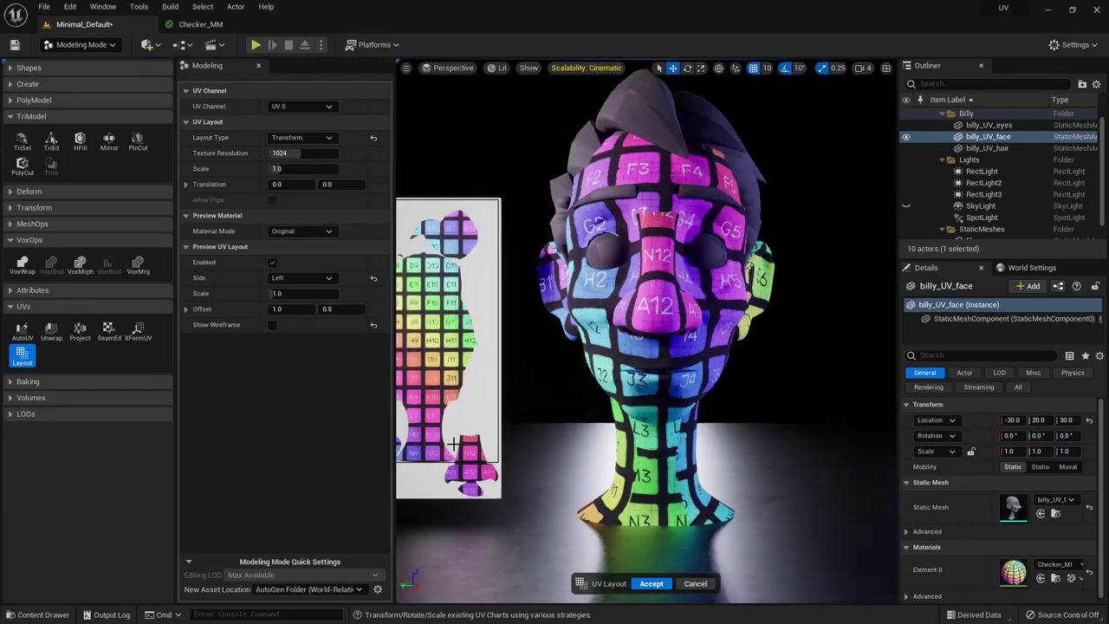
{"action": "middle_click_drag", "start_coordinate": [453, 450], "coordinate": [658, 438]}
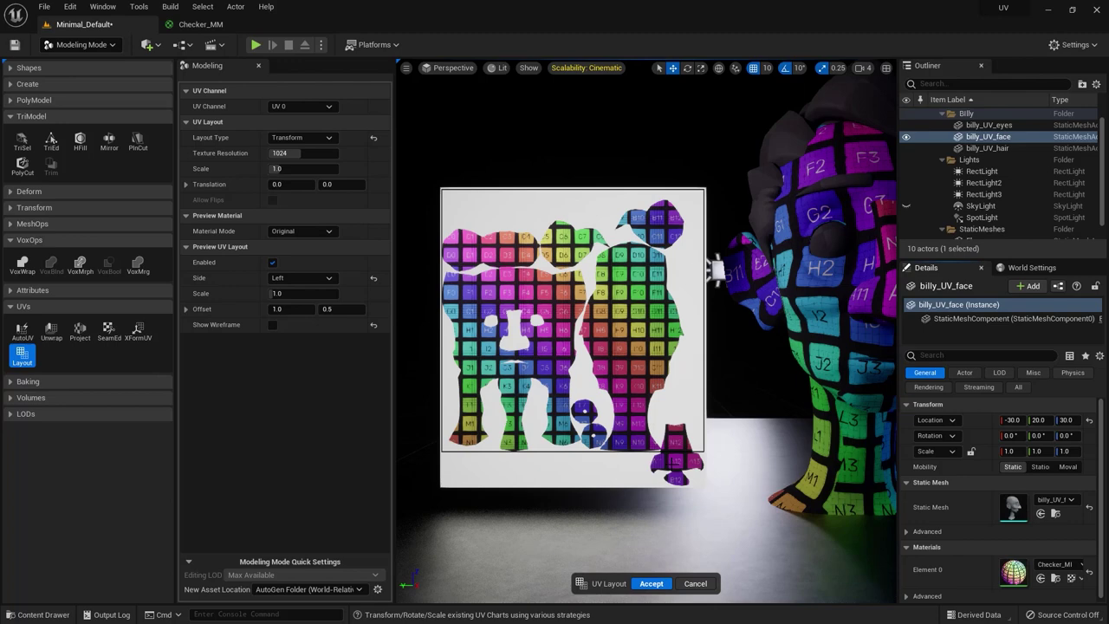
Move the nose's UV island farther down, completely outside the UV square, and check it in the layout preview
{"action": "left_click", "coordinate": [138, 331]}
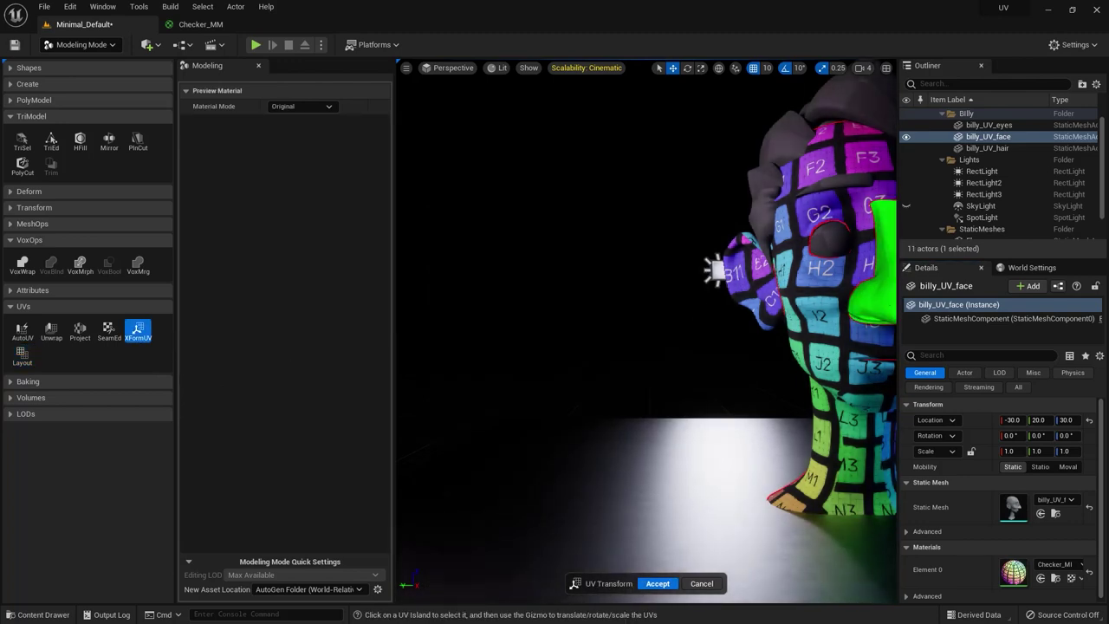
{"action": "middle_click_drag", "start_coordinate": [884, 273], "coordinate": [693, 303]}
{"action": "left_click", "coordinate": [703, 299]}
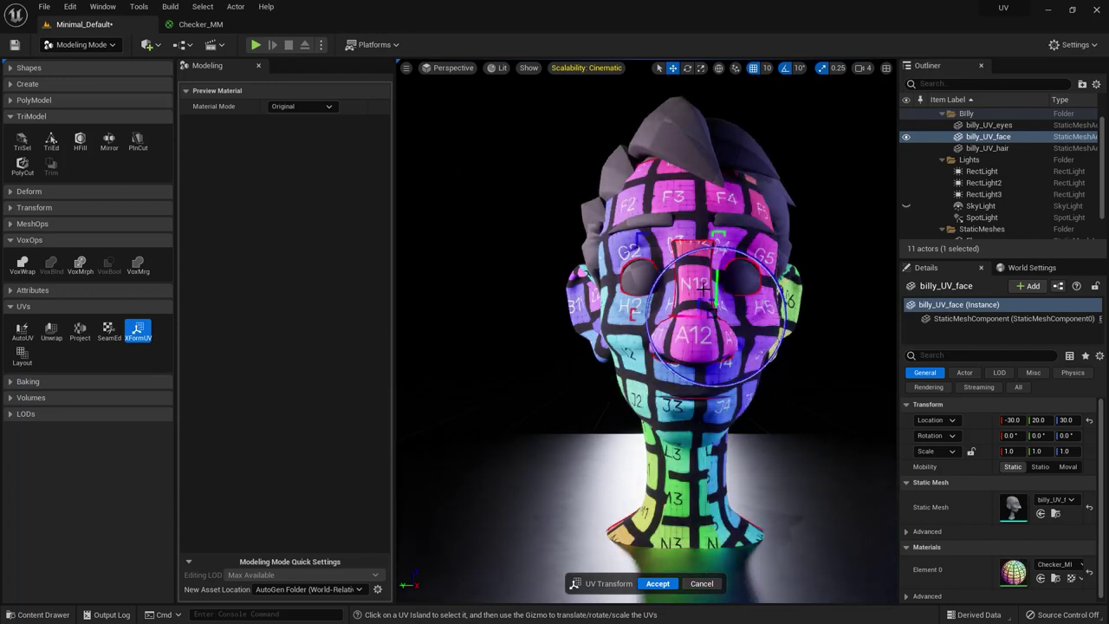
{"action": "left_click_drag", "start_coordinate": [717, 290], "coordinate": [719, 212]}
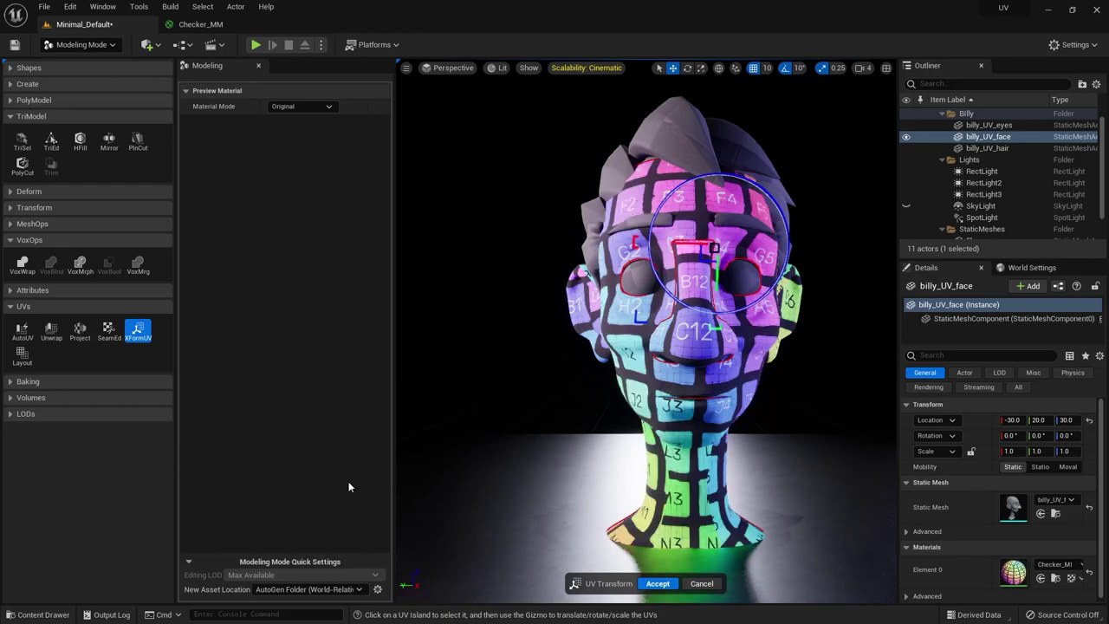
{"action": "left_click", "coordinate": [21, 354]}
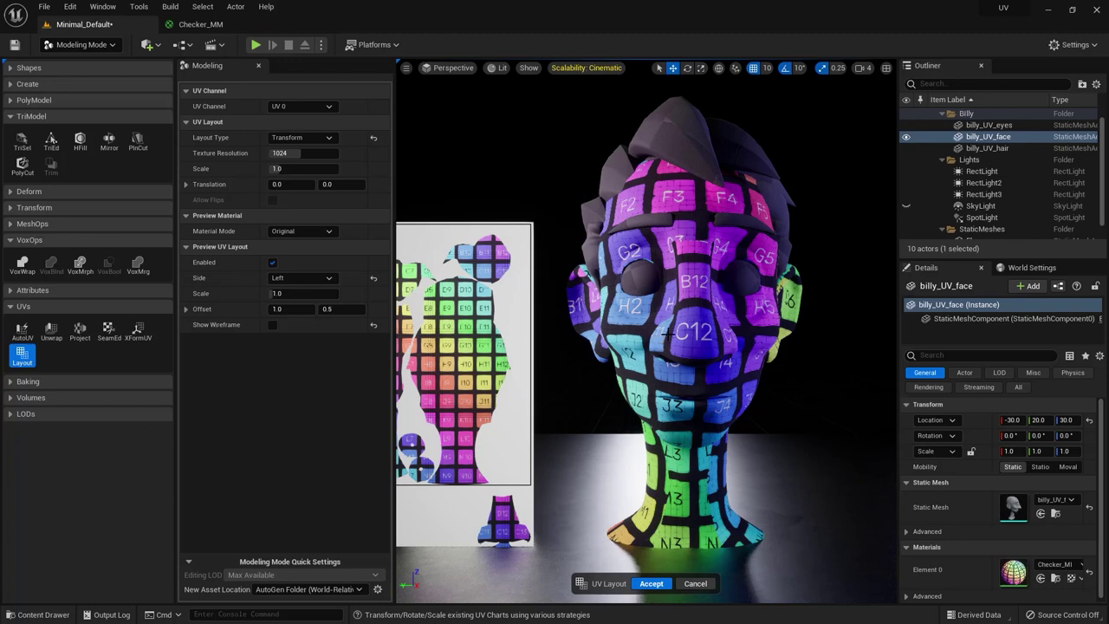
Use UV Transform to move the nose's UV island back up toward the inside of the UV square
{"action": "left_click", "coordinate": [137, 330]}
{"action": "left_click", "coordinate": [684, 330]}
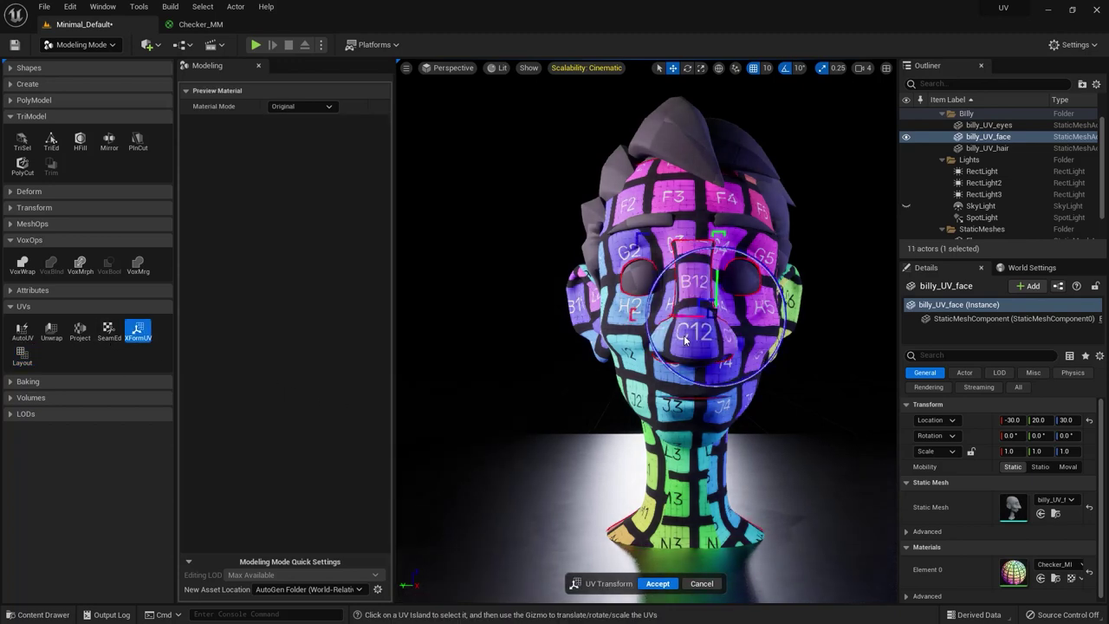
{"action": "left_click_drag", "start_coordinate": [709, 301], "coordinate": [686, 491]}
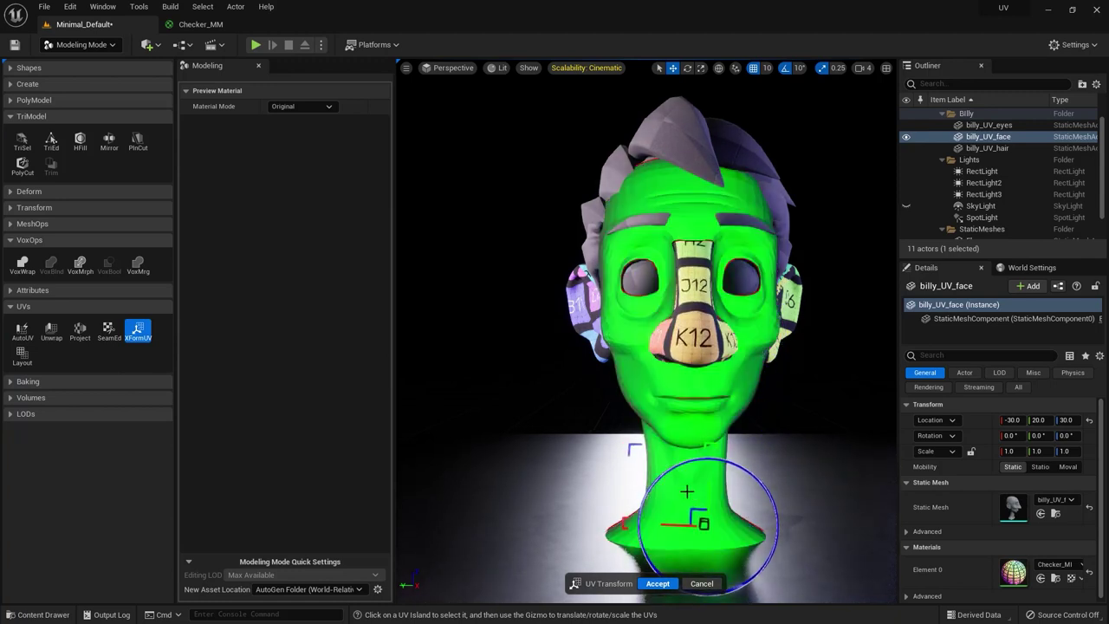
Commit the nose island's UV transform and examine its placement in the UV layout preview with the wireframe shown
{"action": "left_click", "coordinate": [657, 584]}
{"action": "left_click", "coordinate": [22, 351]}
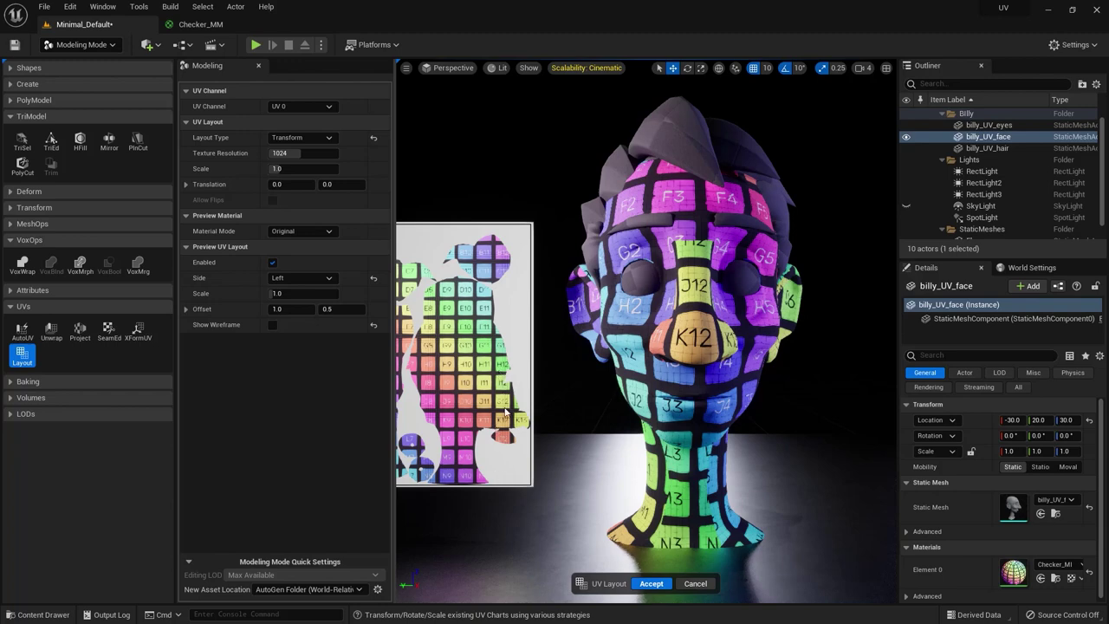
{"action": "left_click", "coordinate": [273, 324]}
{"action": "scroll", "coordinate": [479, 428], "scroll_direction": "up", "scroll_amount": 5}
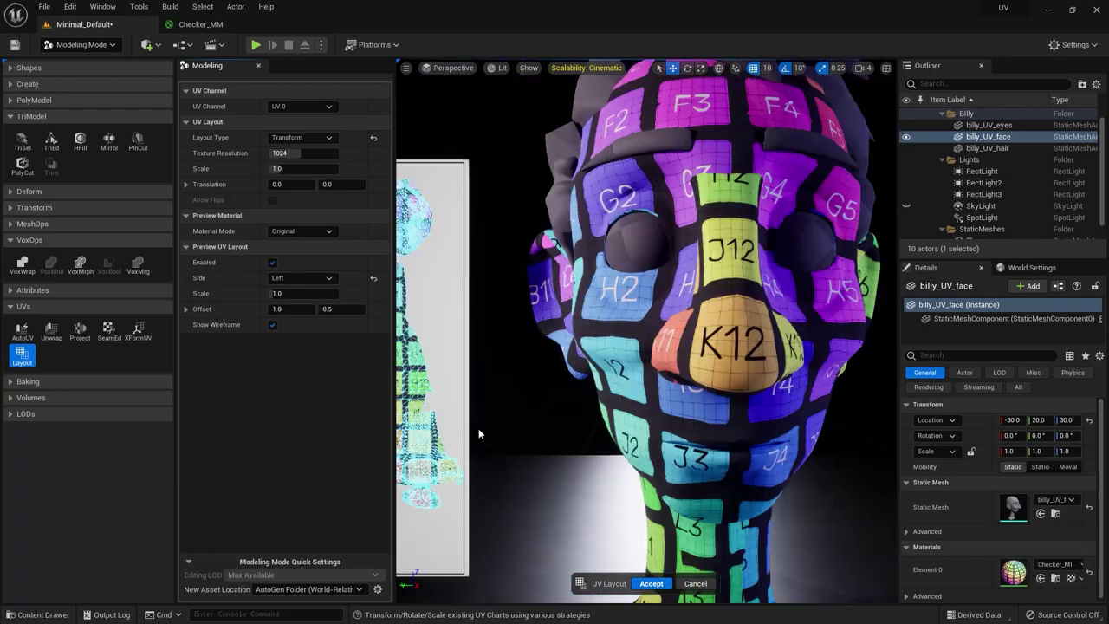
{"action": "scroll", "coordinate": [527, 401], "scroll_direction": "up", "scroll_amount": 5}
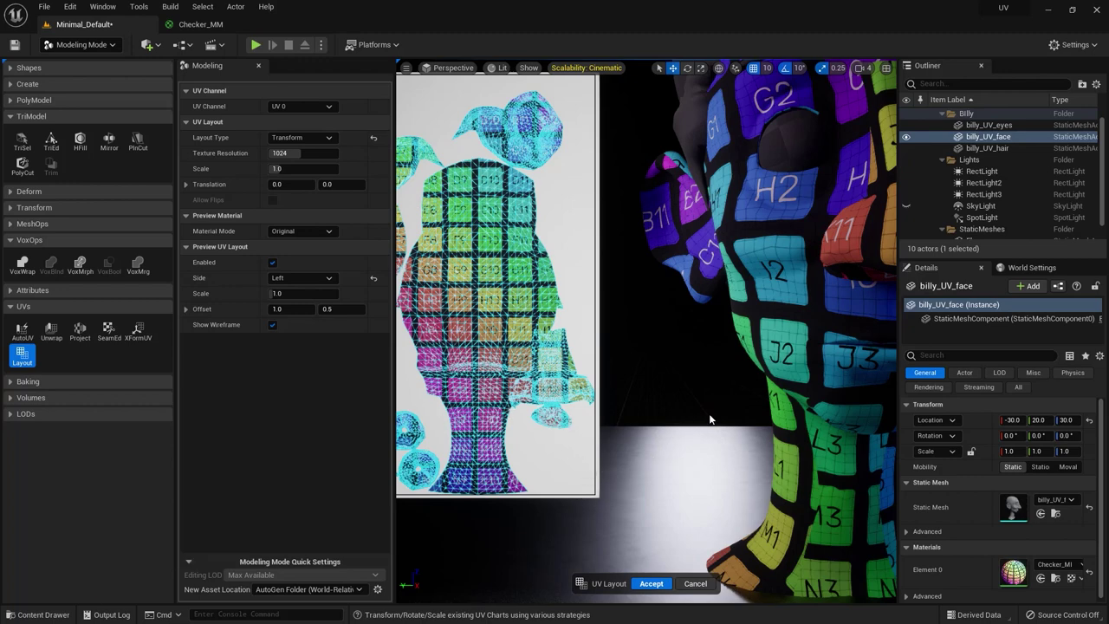
{"action": "scroll", "coordinate": [709, 420], "scroll_direction": "down", "scroll_amount": 4}
{"action": "left_click_drag", "start_coordinate": [728, 458], "coordinate": [696, 452], "text": "alt"}
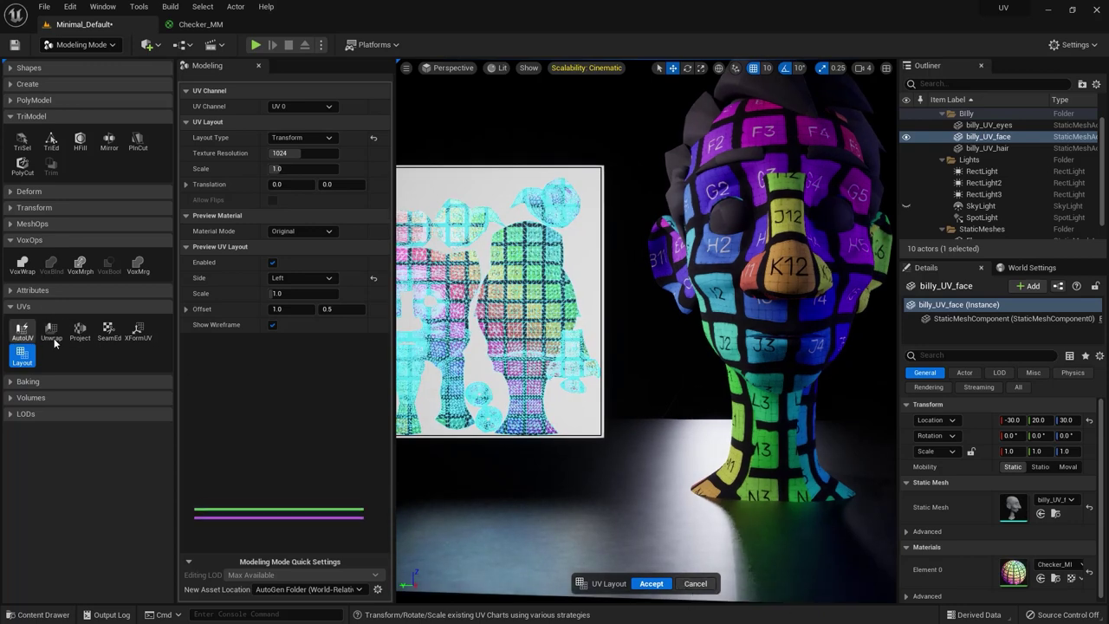
{"action": "left_click", "coordinate": [138, 330]}
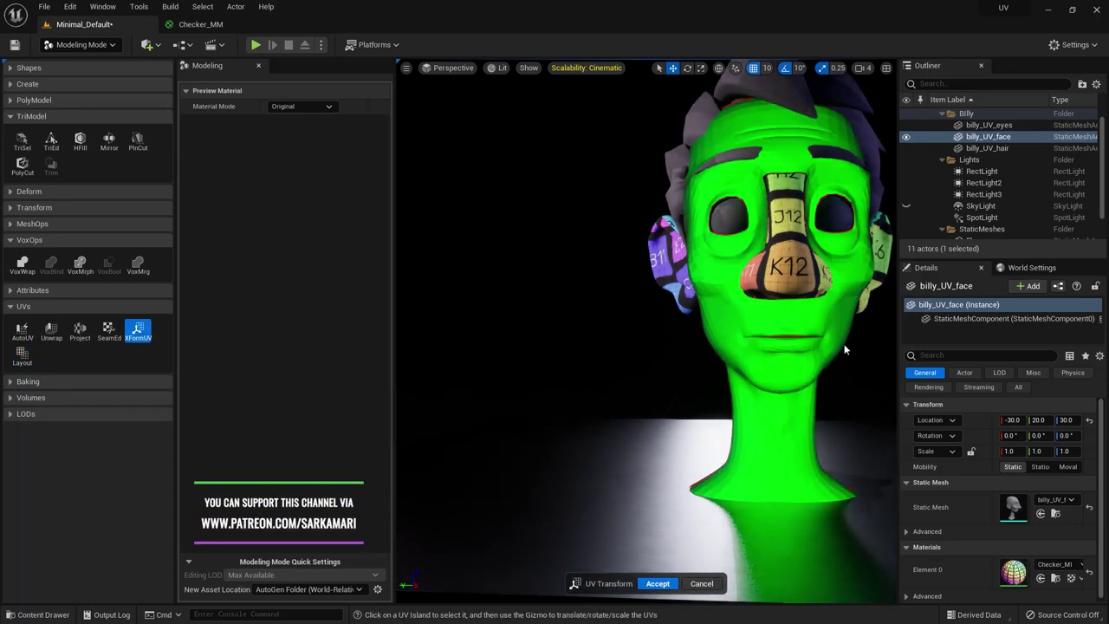
{"action": "middle_click_drag", "start_coordinate": [799, 386], "coordinate": [723, 447]}
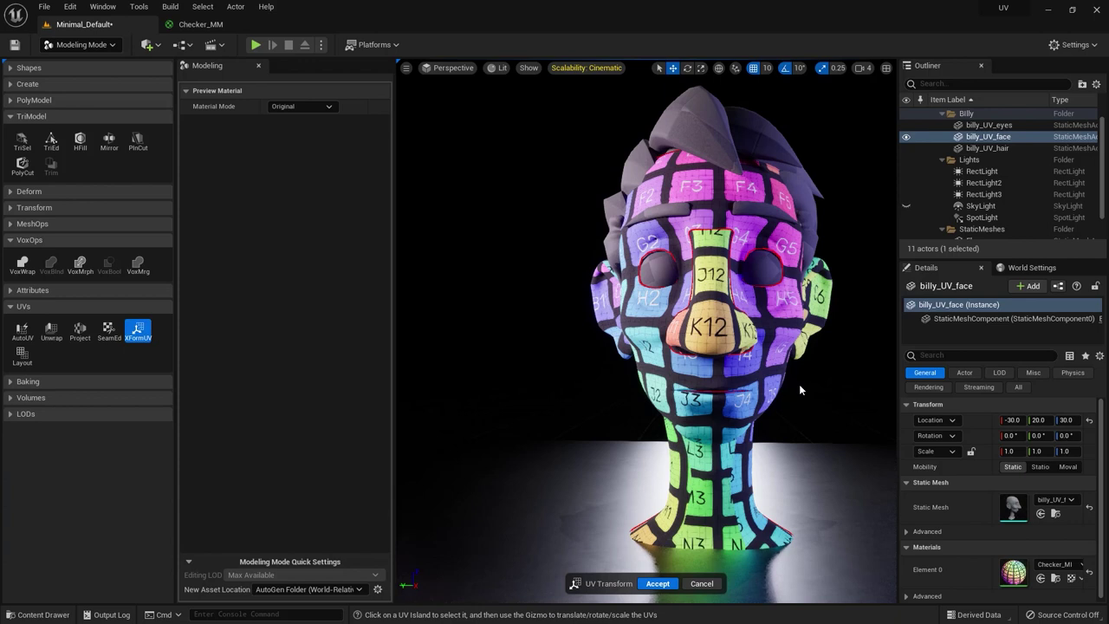
{"action": "left_click", "coordinate": [710, 582]}
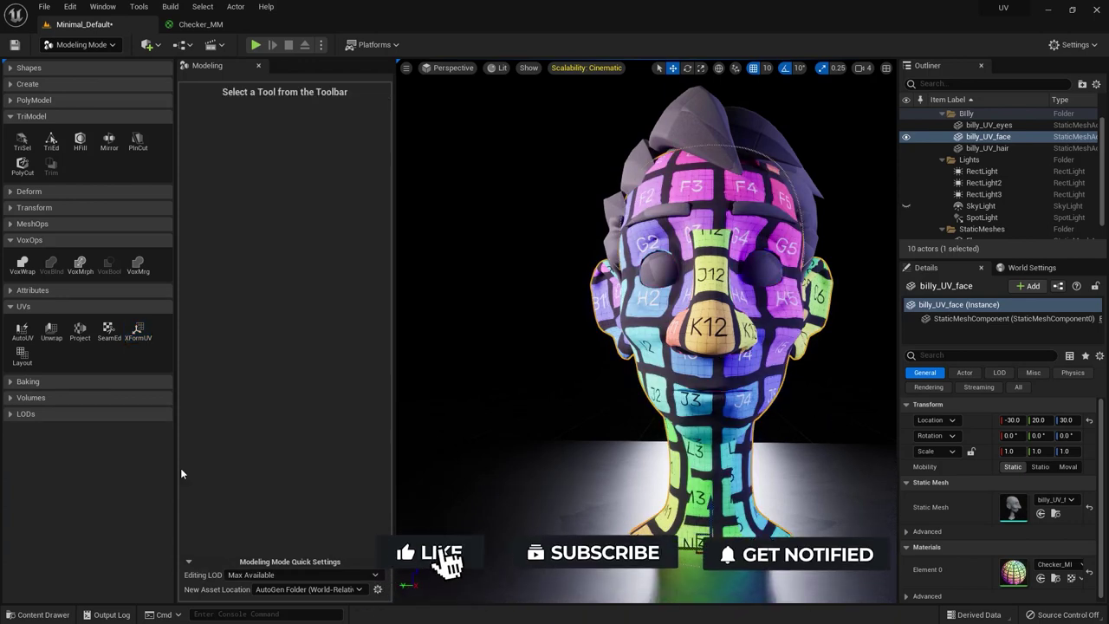